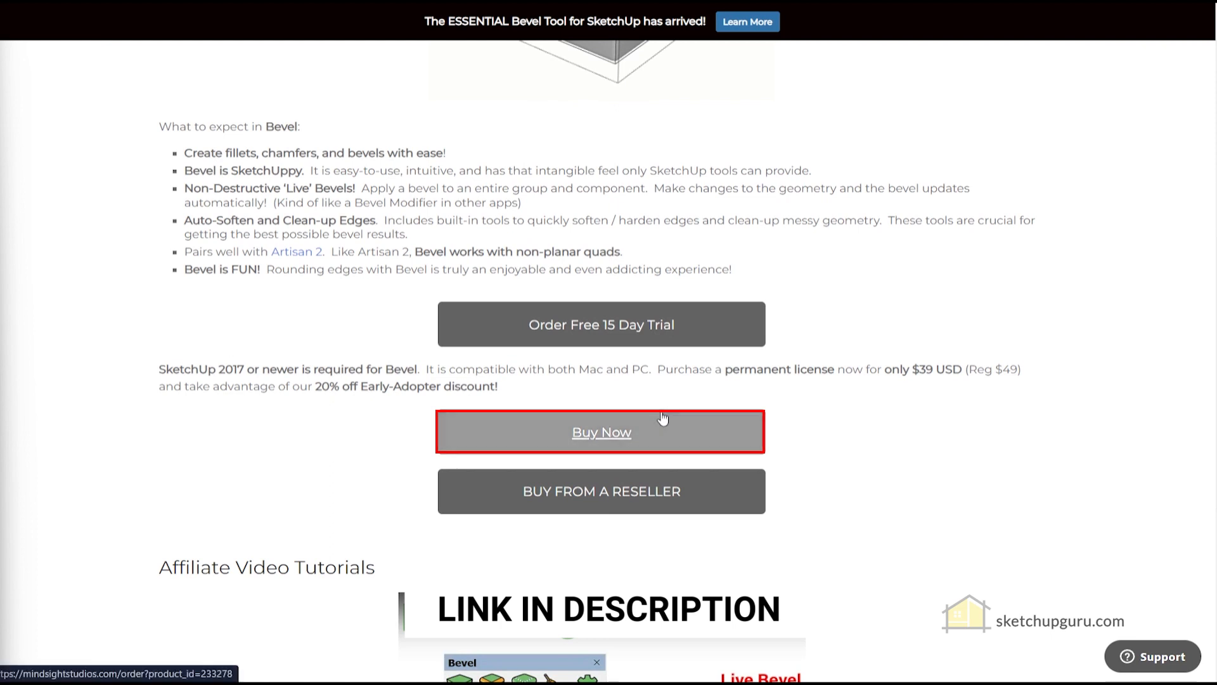
- Start the free 15-day Bevel trial order, accept the EULA and proceed to checkout
{"action": "left_click", "coordinate": [604, 327]}
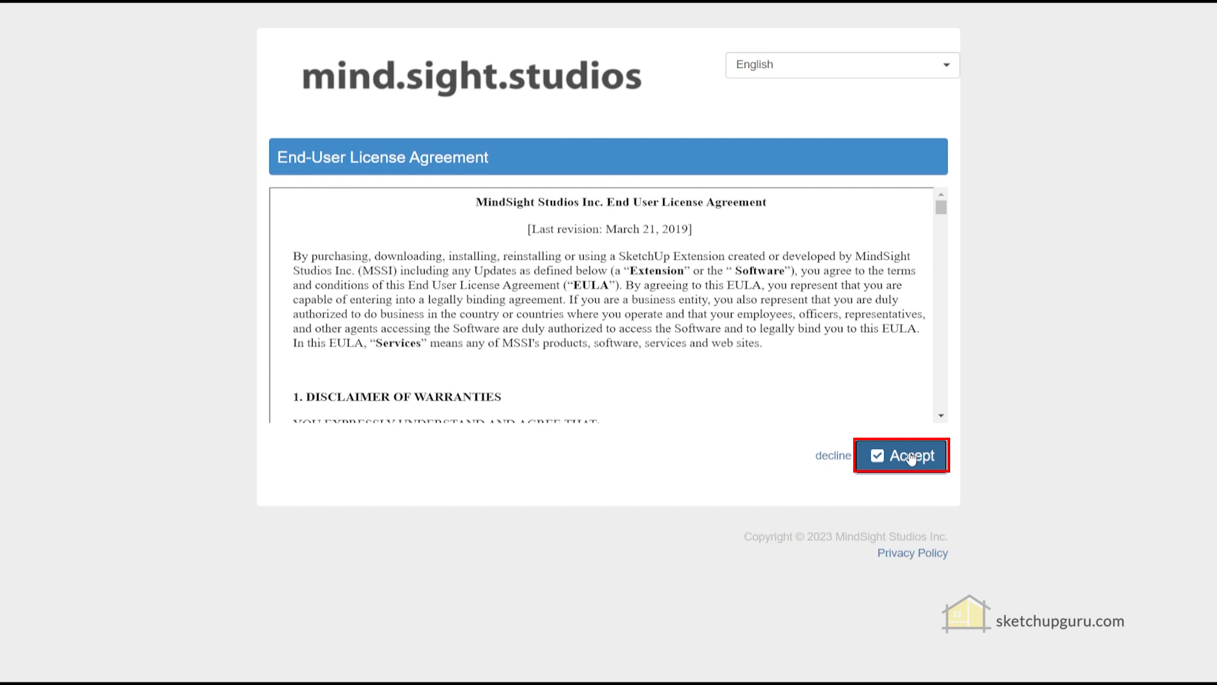
{"action": "left_click", "coordinate": [911, 456]}
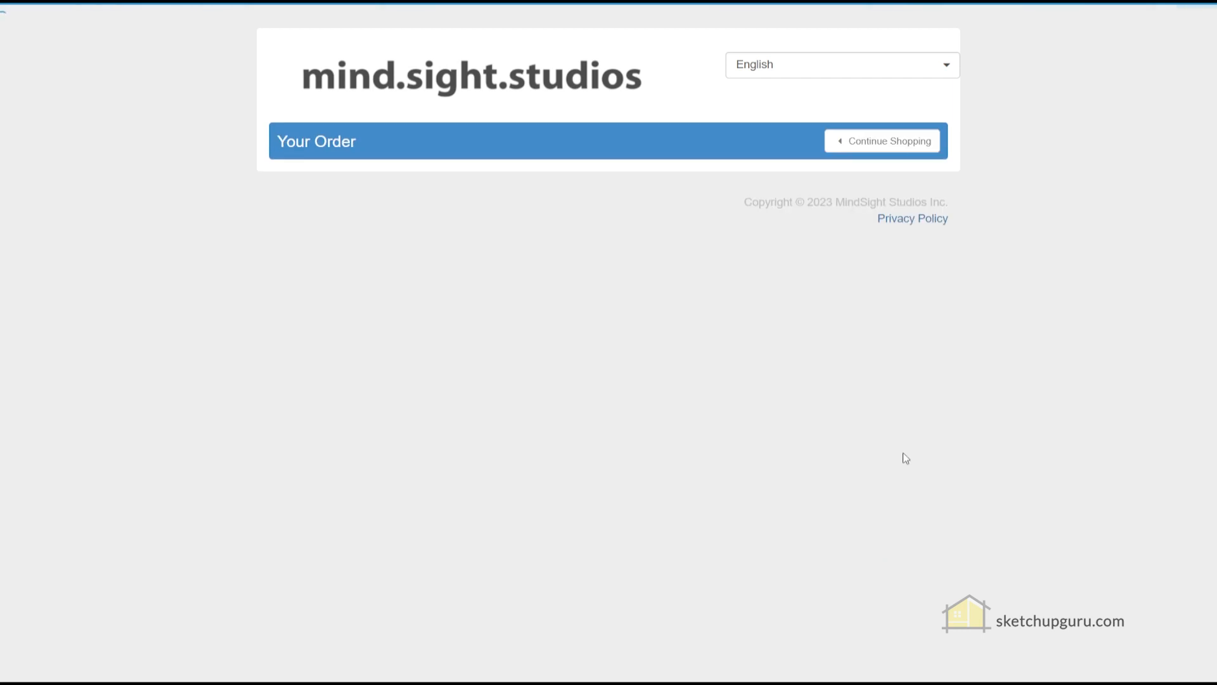
{"action": "left_click", "coordinate": [897, 461]}
{"action": "scroll", "coordinate": [463, 485], "scroll_direction": "down", "scroll_amount": 4}
- Fill in the customer's first name, last name and e-mail, repeating the e-mail in the confirmation field
{"action": "left_click", "coordinate": [391, 333]}
{"action": "key", "text": "Tab"}
{"action": "key", "text": "Tab"}
{"action": "key", "text": "Tab"}
{"action": "triple_click", "coordinate": [370, 442]}
{"action": "key", "text": "ctrl+c"}
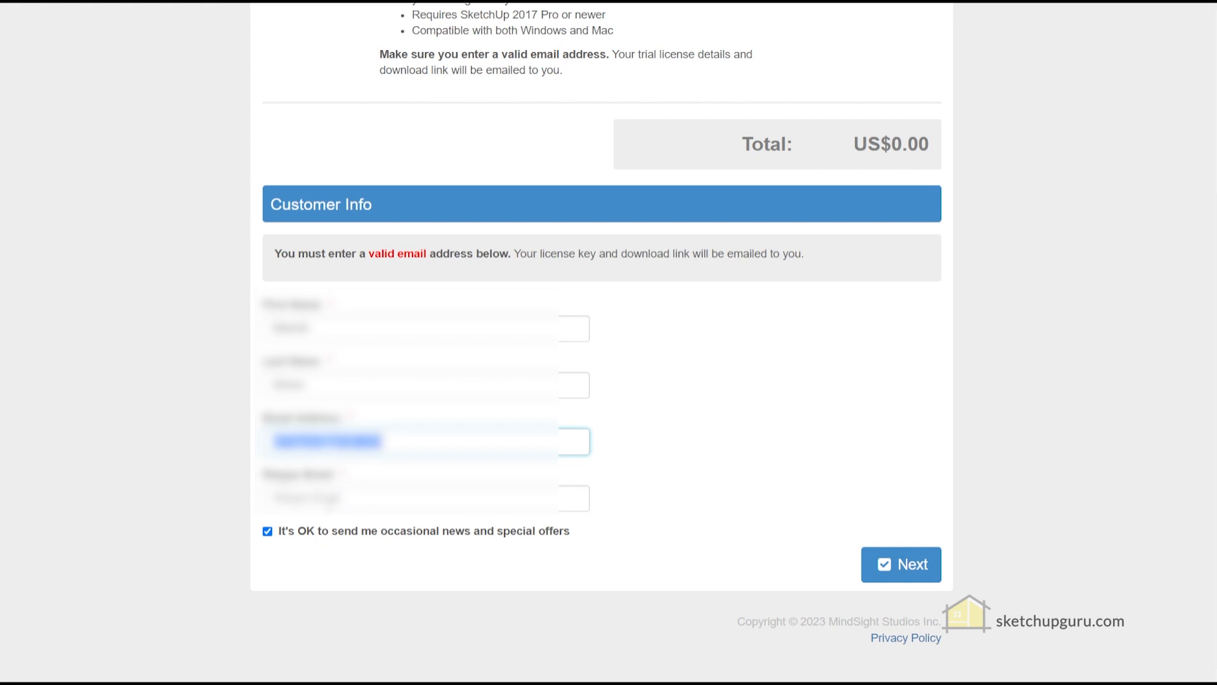
{"action": "left_click", "coordinate": [327, 500]}
{"action": "key", "text": "ctrl+v"}
- Review the trial order and submit it
{"action": "left_click", "coordinate": [903, 563]}
{"action": "scroll", "coordinate": [859, 496], "scroll_direction": "down", "scroll_amount": 3}
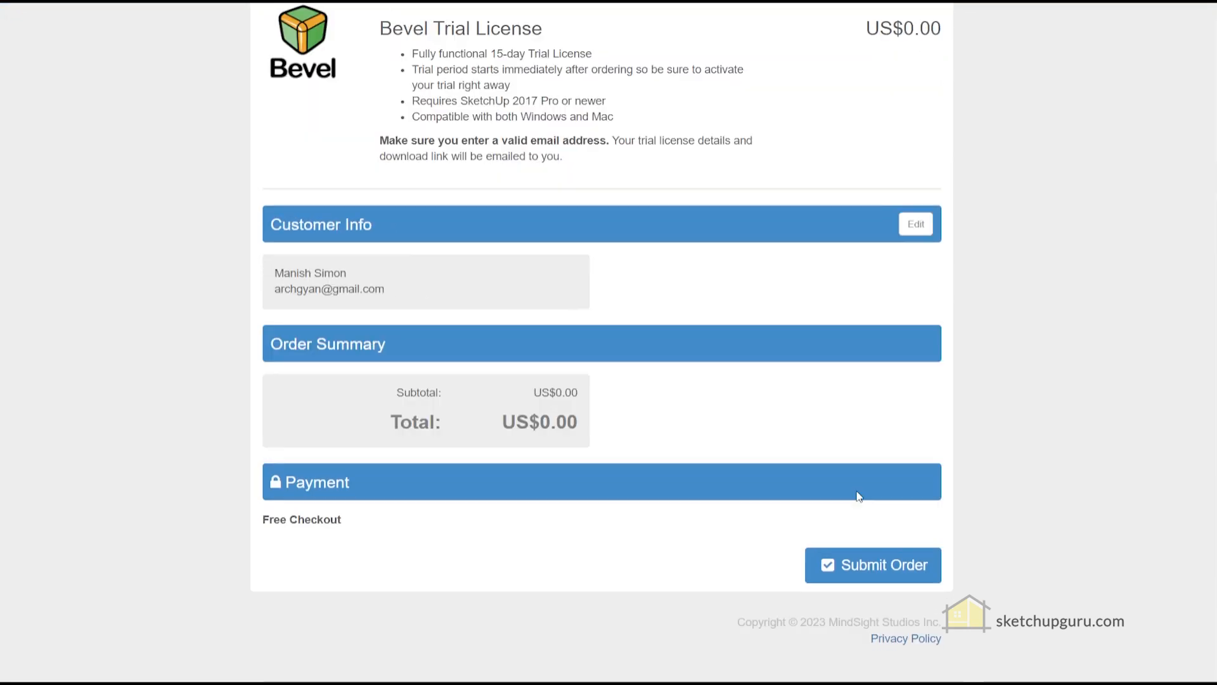
{"action": "left_click", "coordinate": [860, 562]}
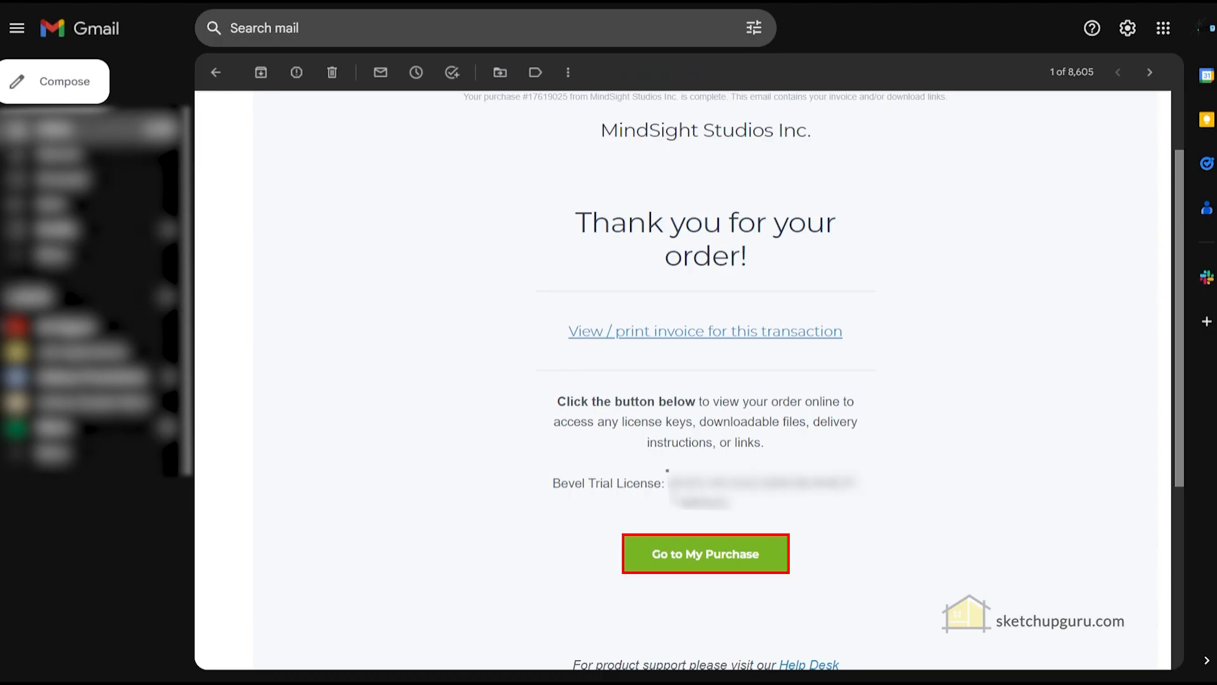
- Follow the Go to My Purchase link in the MindSight confirmation e-mail
{"action": "left_click", "coordinate": [680, 554]}
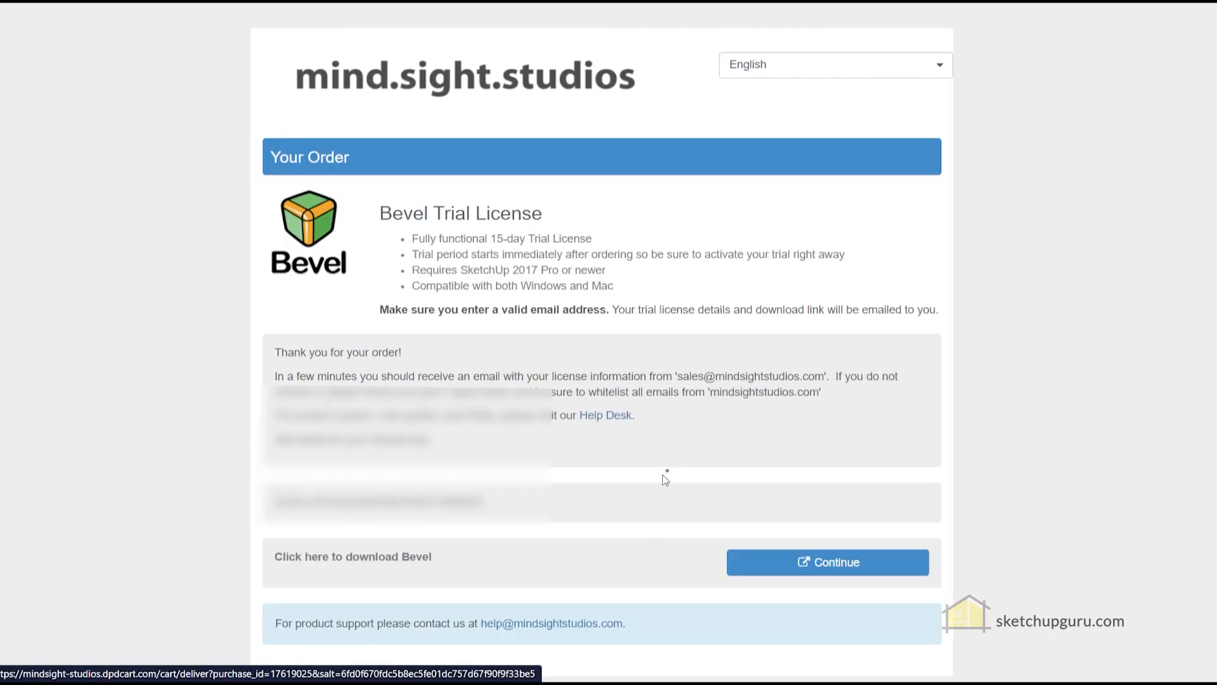
- Continue from the Your Order page and download Bevel-1.0.1 (1).rbz
{"action": "scroll", "coordinate": [663, 474], "scroll_direction": "down", "scroll_amount": 1}
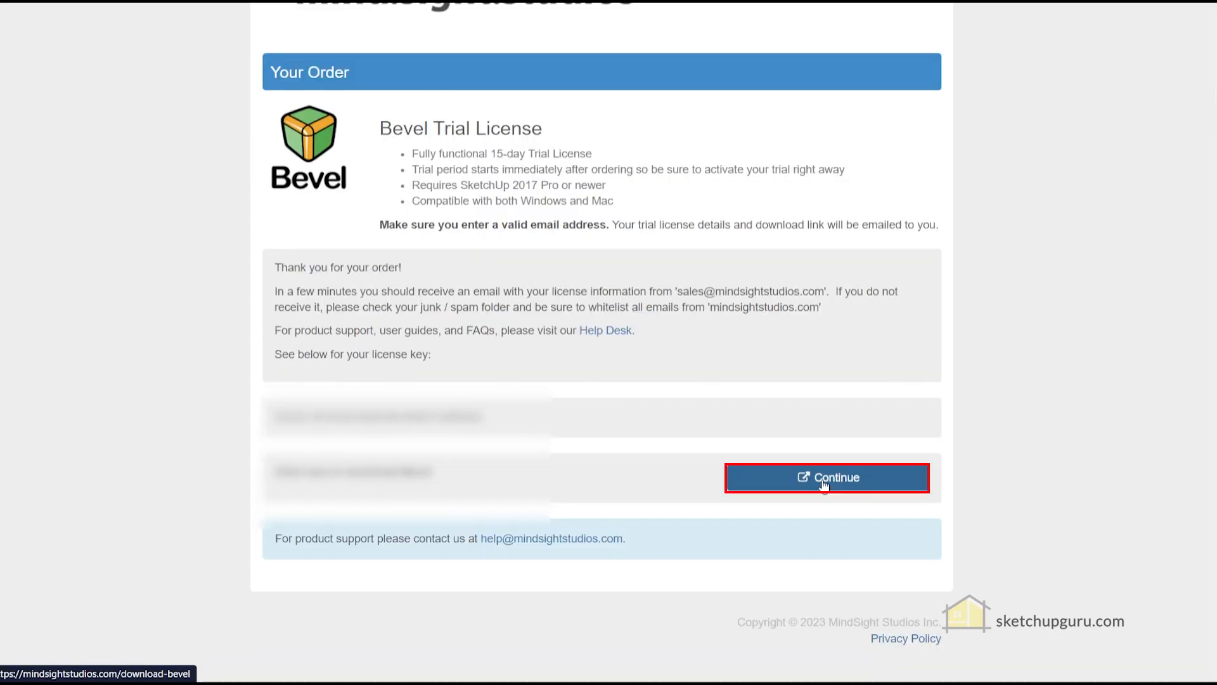
{"action": "left_click", "coordinate": [823, 480]}
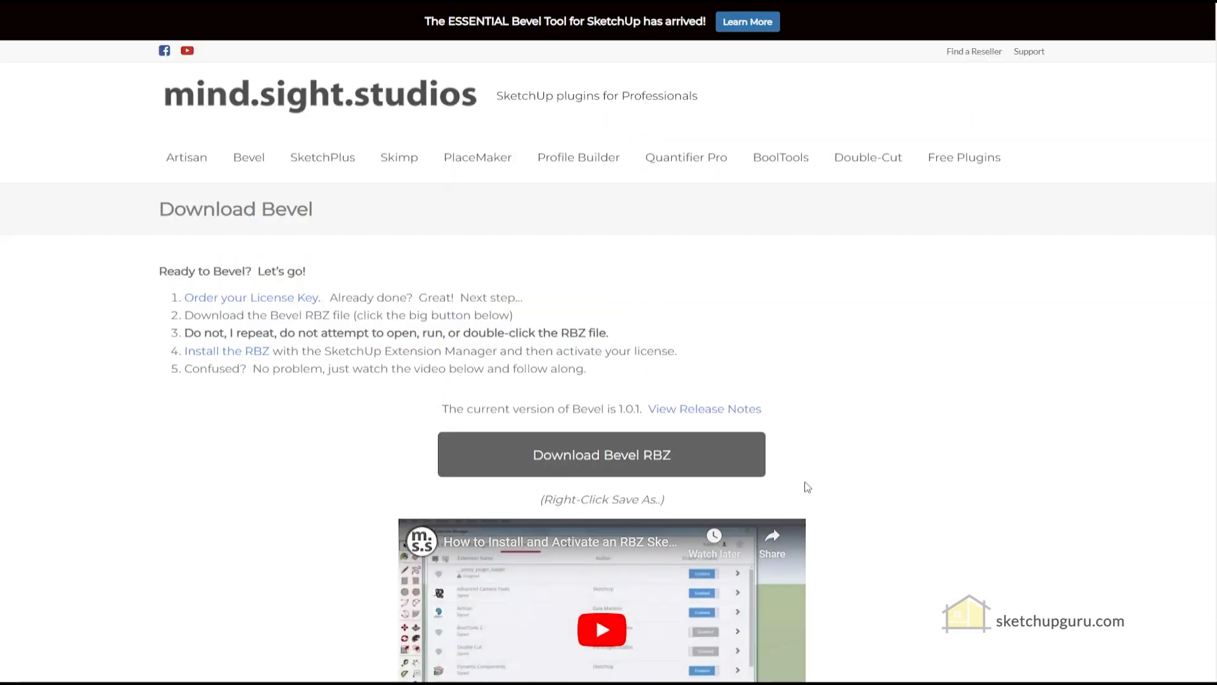
{"action": "left_click", "coordinate": [662, 453]}
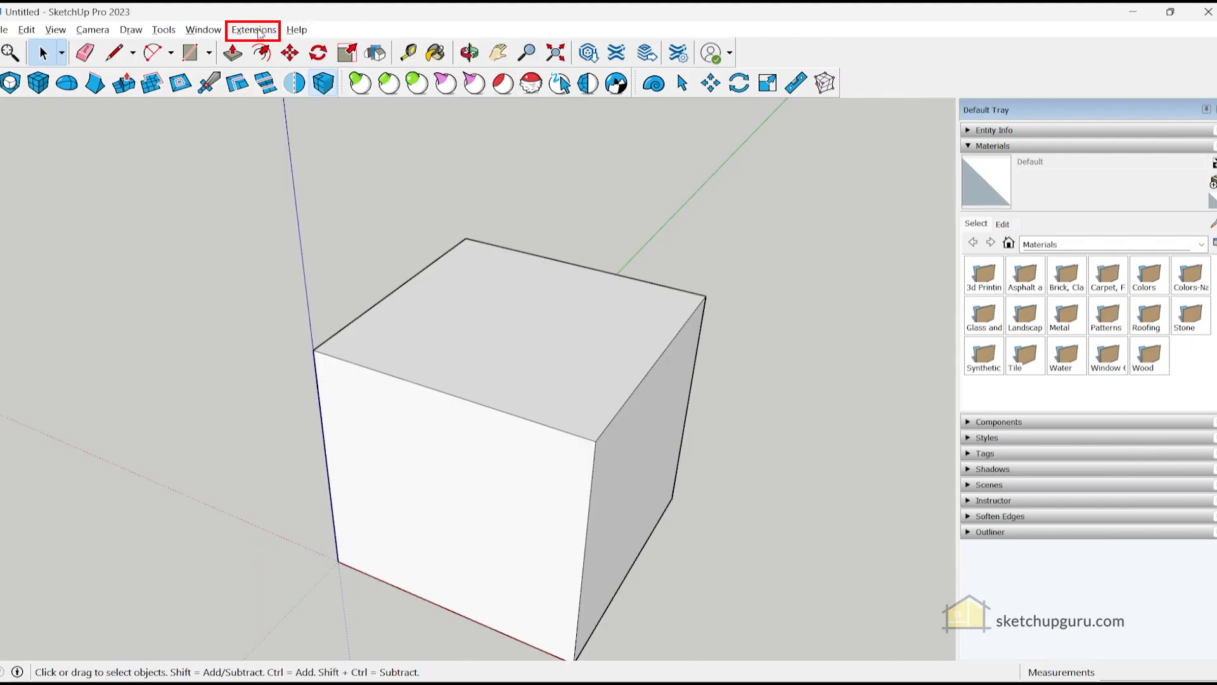
{"action": "left_click", "coordinate": [254, 30]}
- Install Bevel-1.0.1 (1).rbz through the Extension Manager
{"action": "left_click", "coordinate": [261, 61]}
{"action": "left_click", "coordinate": [322, 549]}
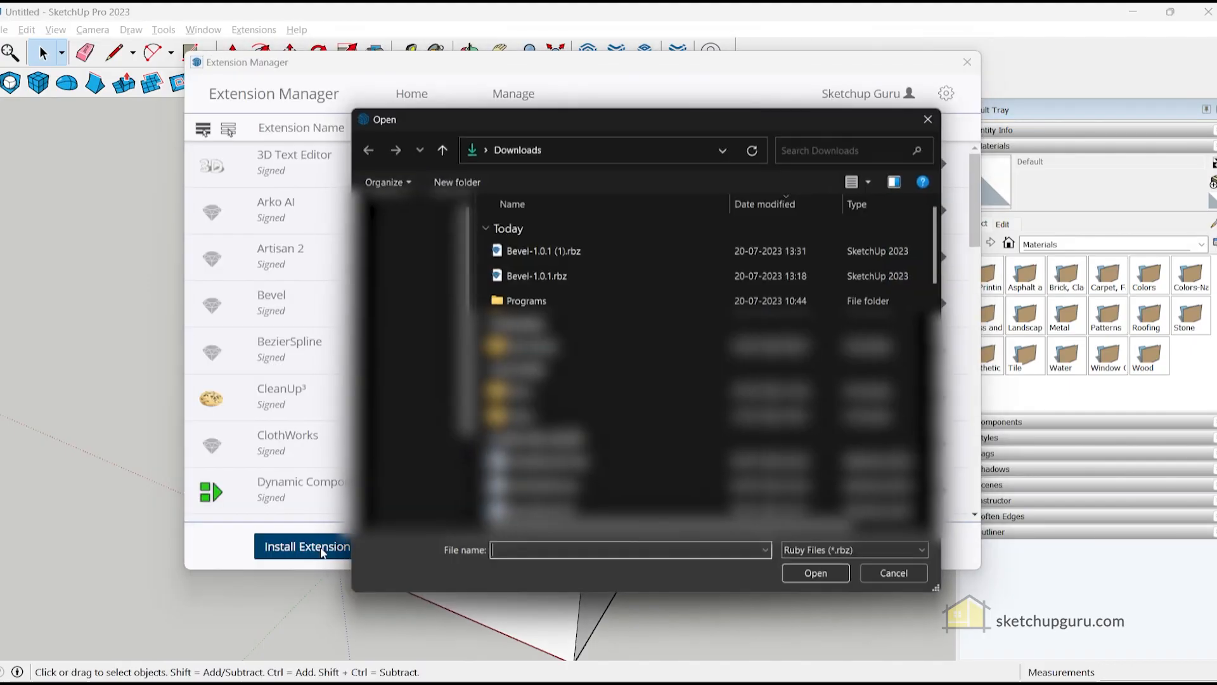
{"action": "left_click", "coordinate": [611, 242]}
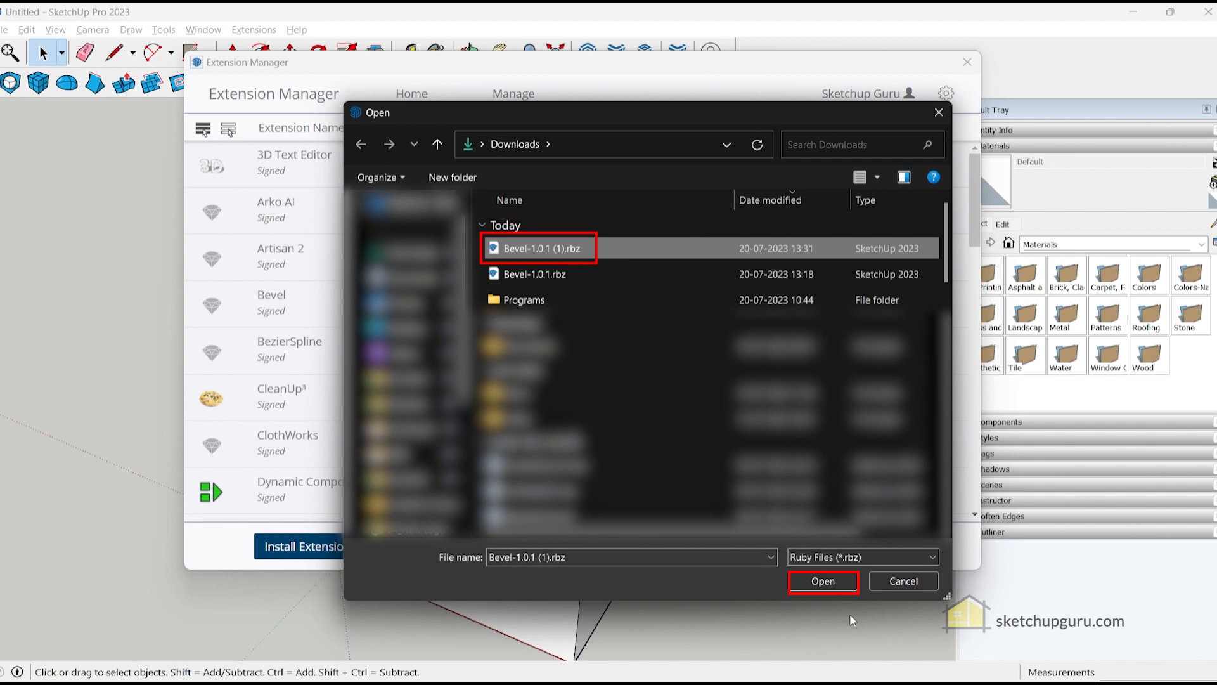
{"action": "left_click", "coordinate": [931, 582]}
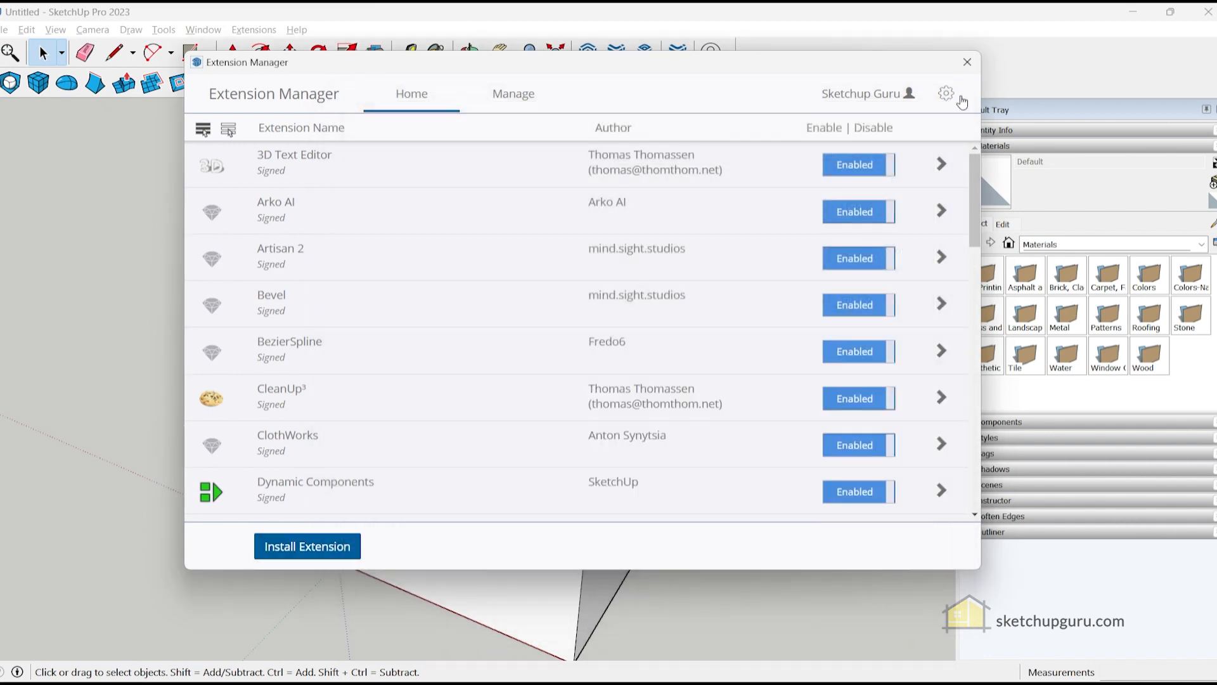
{"action": "left_click", "coordinate": [967, 62]}
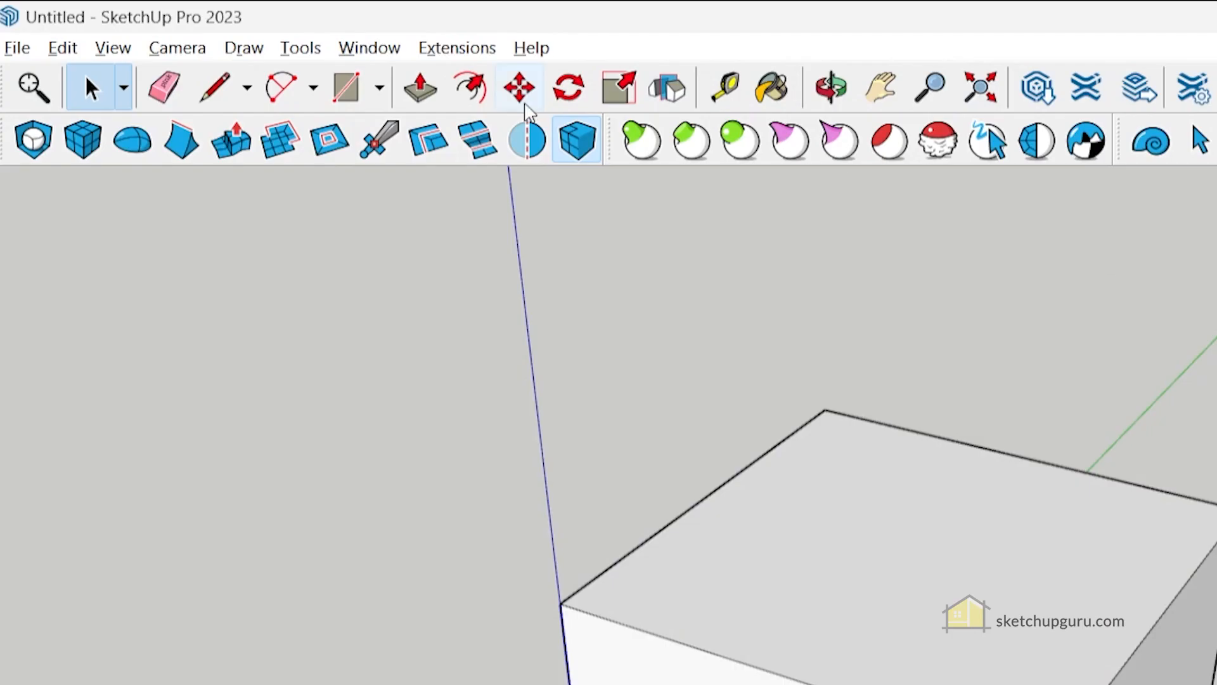
- Turn on the Bevel toolbar from View > Toolbars
{"action": "left_click", "coordinate": [111, 48]}
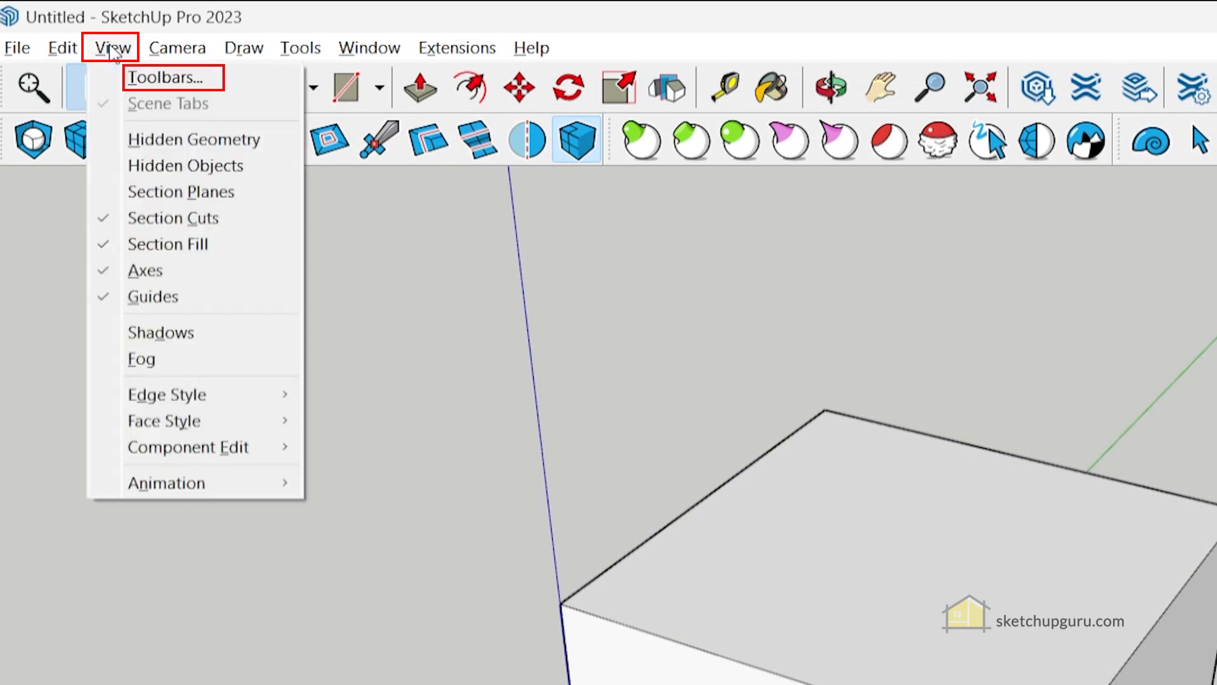
{"action": "left_click", "coordinate": [140, 76]}
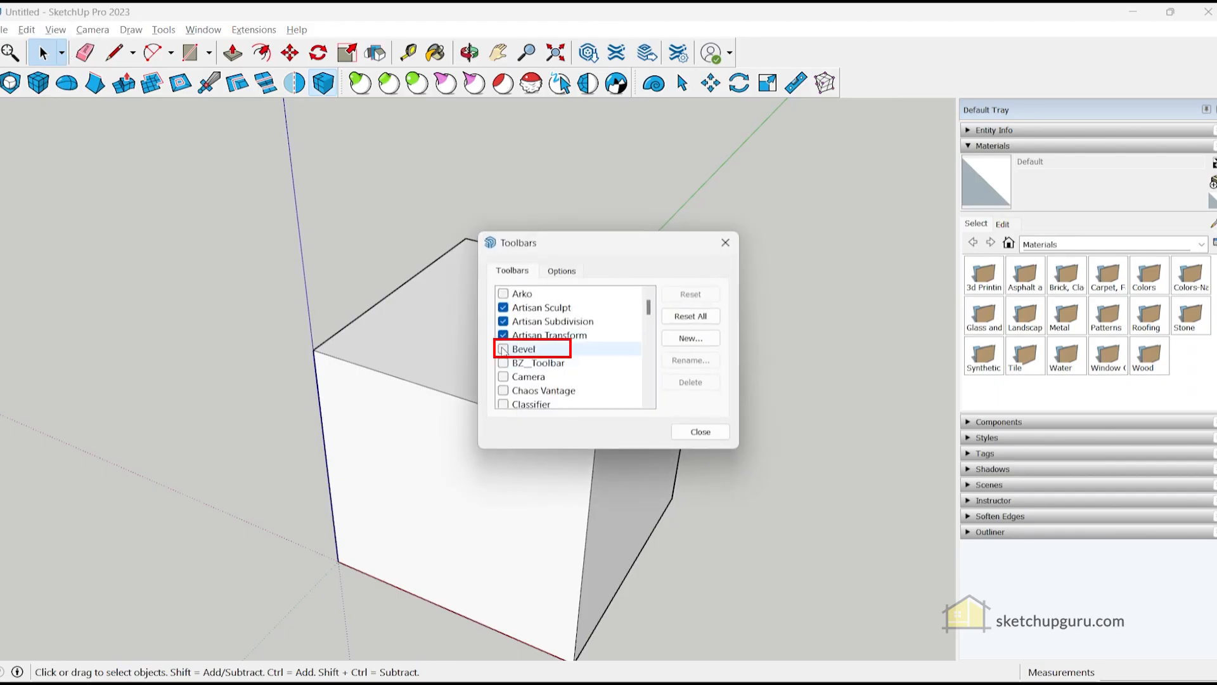
{"action": "left_click", "coordinate": [504, 348]}
{"action": "left_click", "coordinate": [700, 432]}
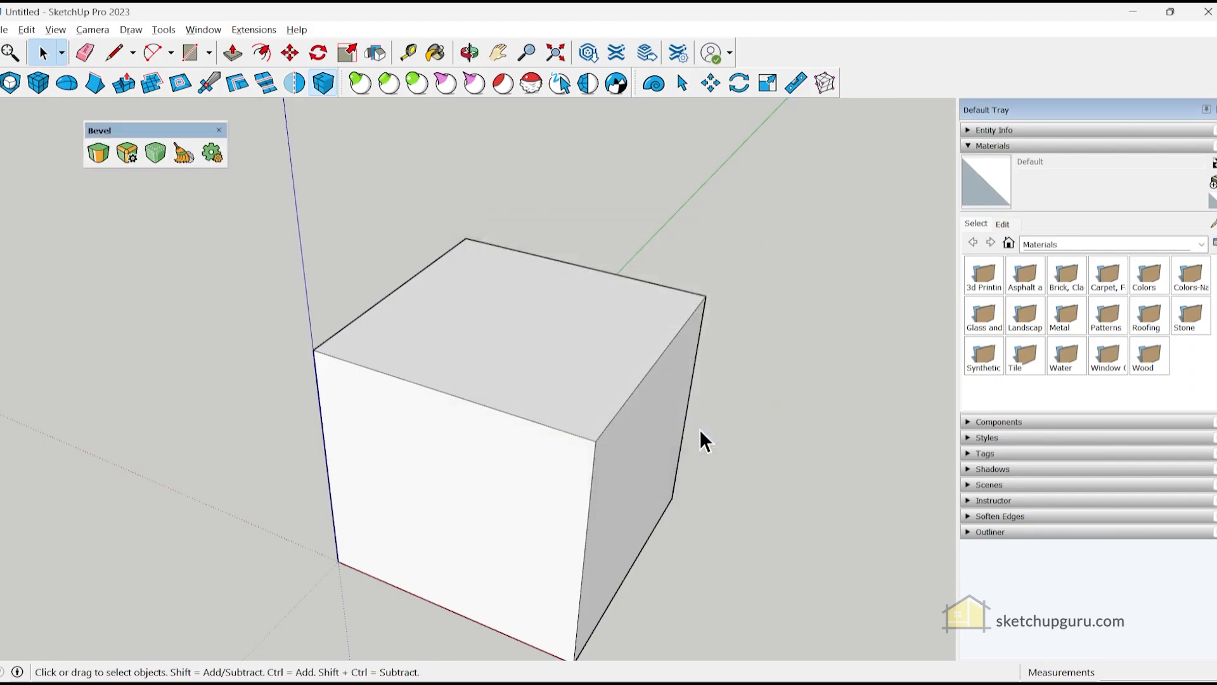
- Activate Bevel with the trial license key from the order e-mail until 'Trial License found' appears
{"action": "left_click", "coordinate": [100, 154]}
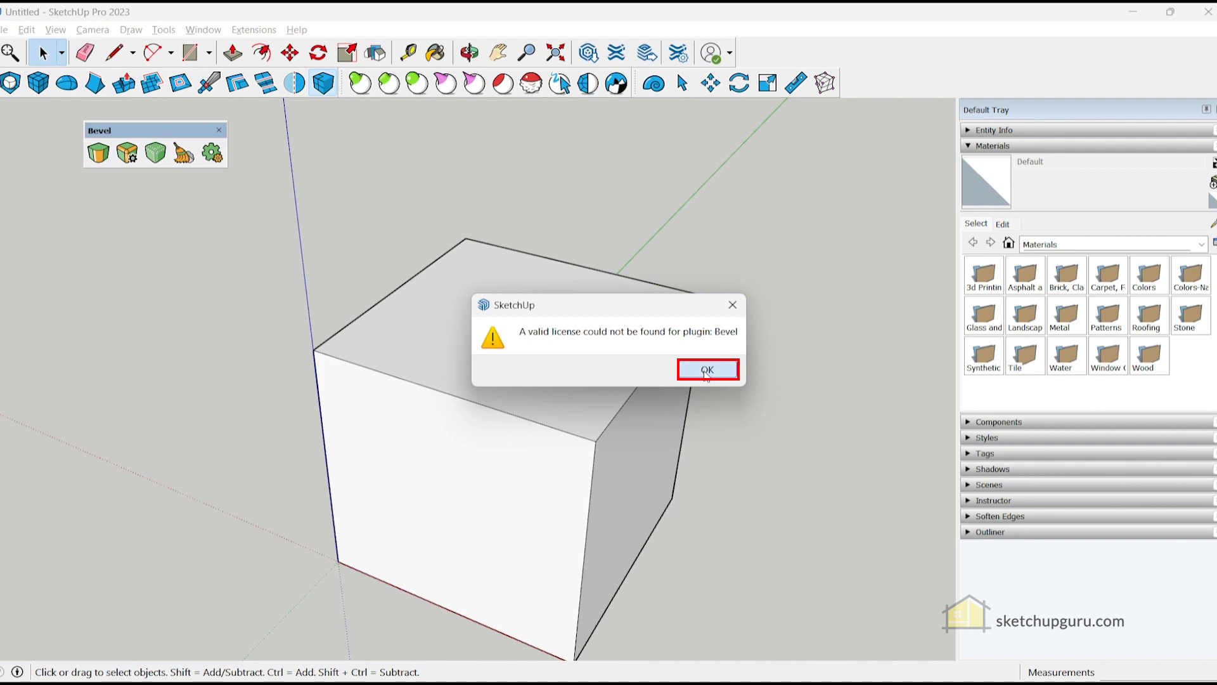
{"action": "left_click", "coordinate": [707, 370]}
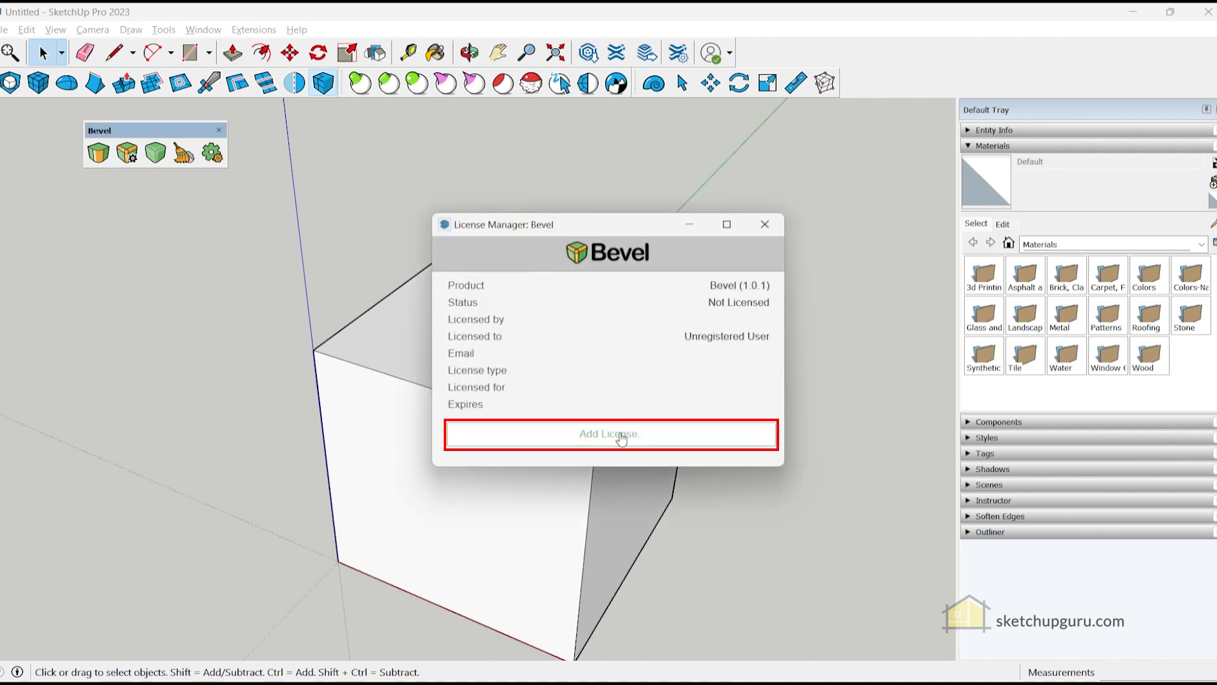
{"action": "left_click", "coordinate": [595, 431]}
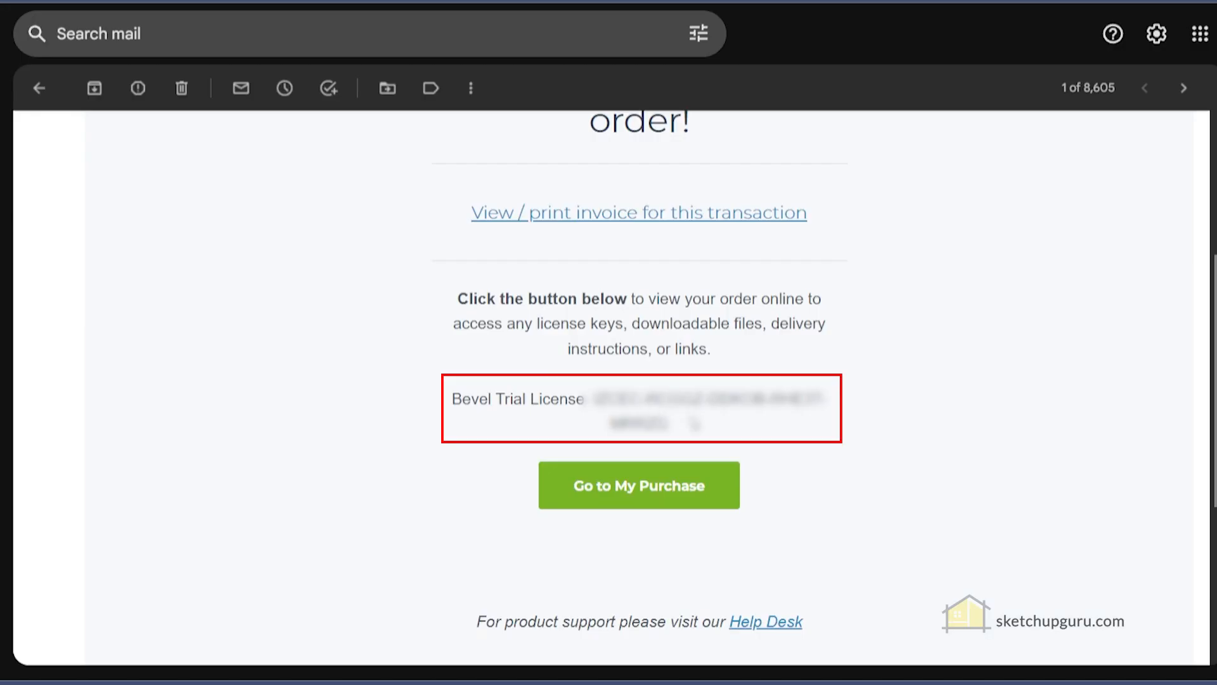
{"action": "left_click_drag", "start_coordinate": [668, 424], "coordinate": [594, 397]}
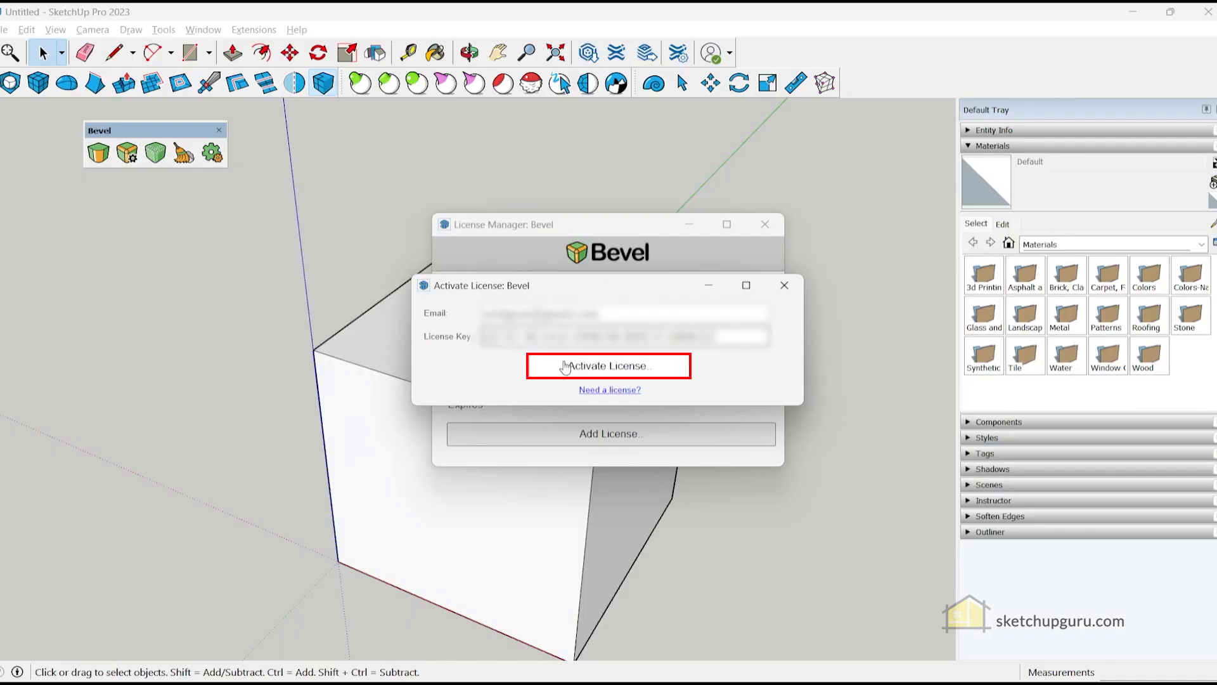
{"action": "left_click", "coordinate": [578, 368]}
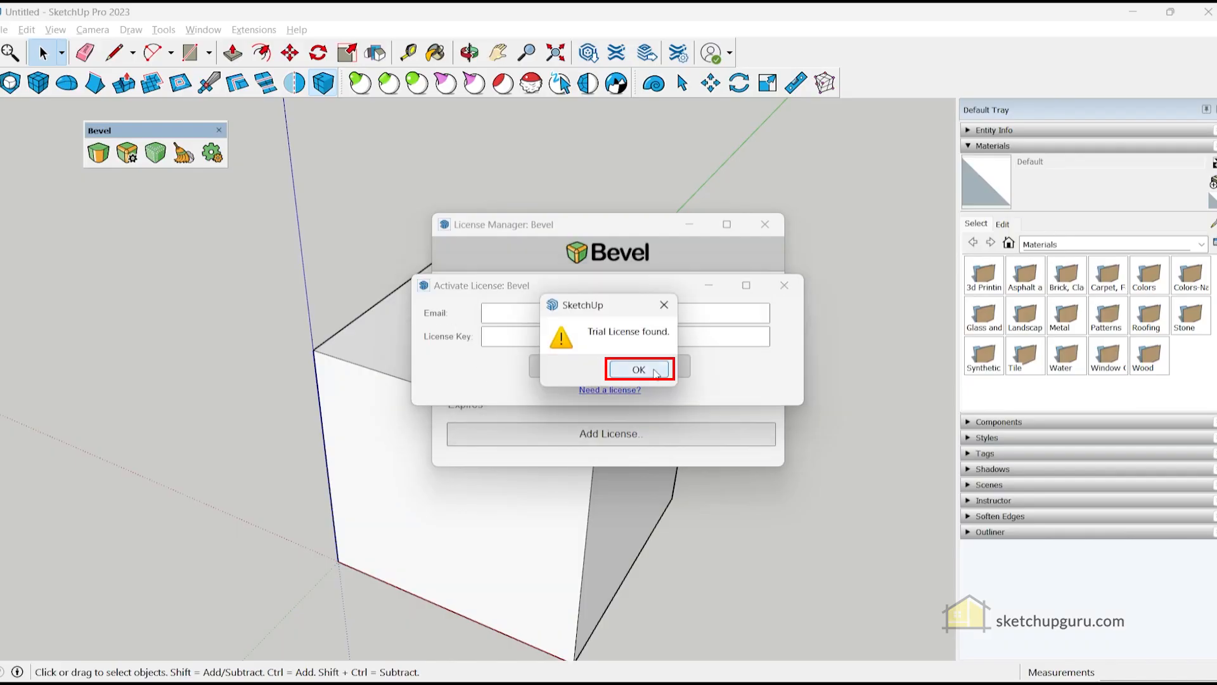
{"action": "left_click", "coordinate": [651, 371]}
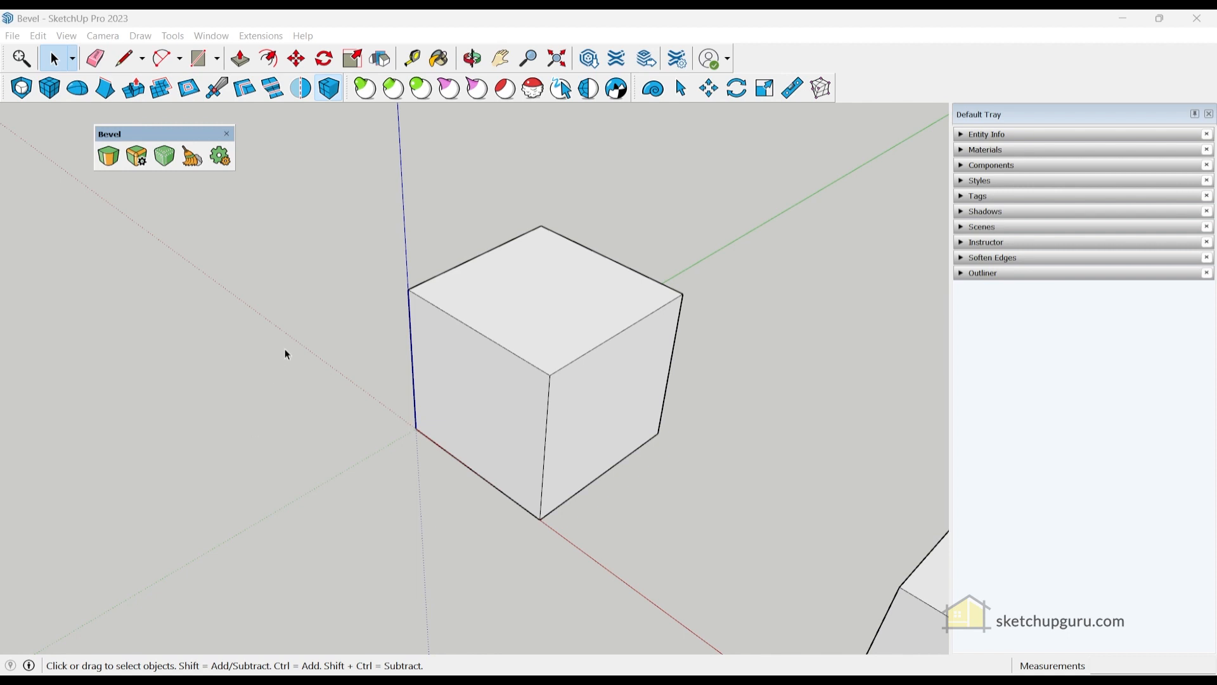
- Activate the Bevel tool at 24 segments and zoom in on the cube's corner edges
{"action": "left_click", "coordinate": [110, 161]}
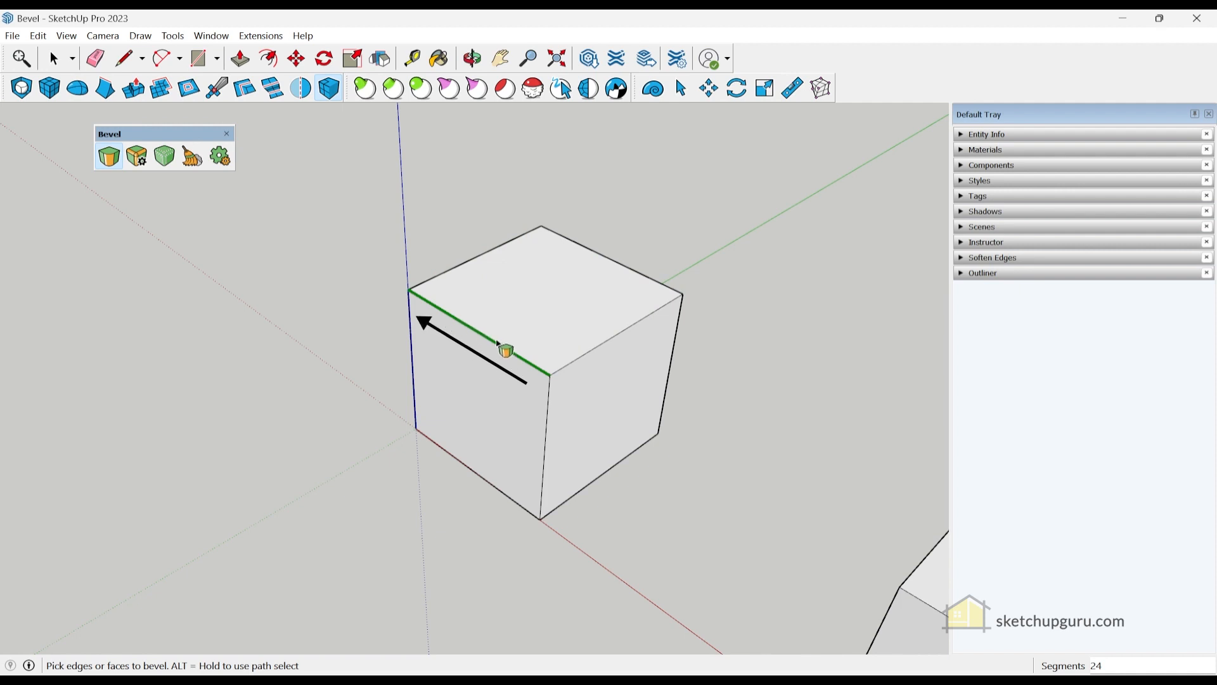
{"action": "scroll", "coordinate": [553, 380], "scroll_direction": "up", "scroll_amount": 3}
{"action": "scroll", "coordinate": [553, 382], "scroll_direction": "up", "scroll_amount": 1}
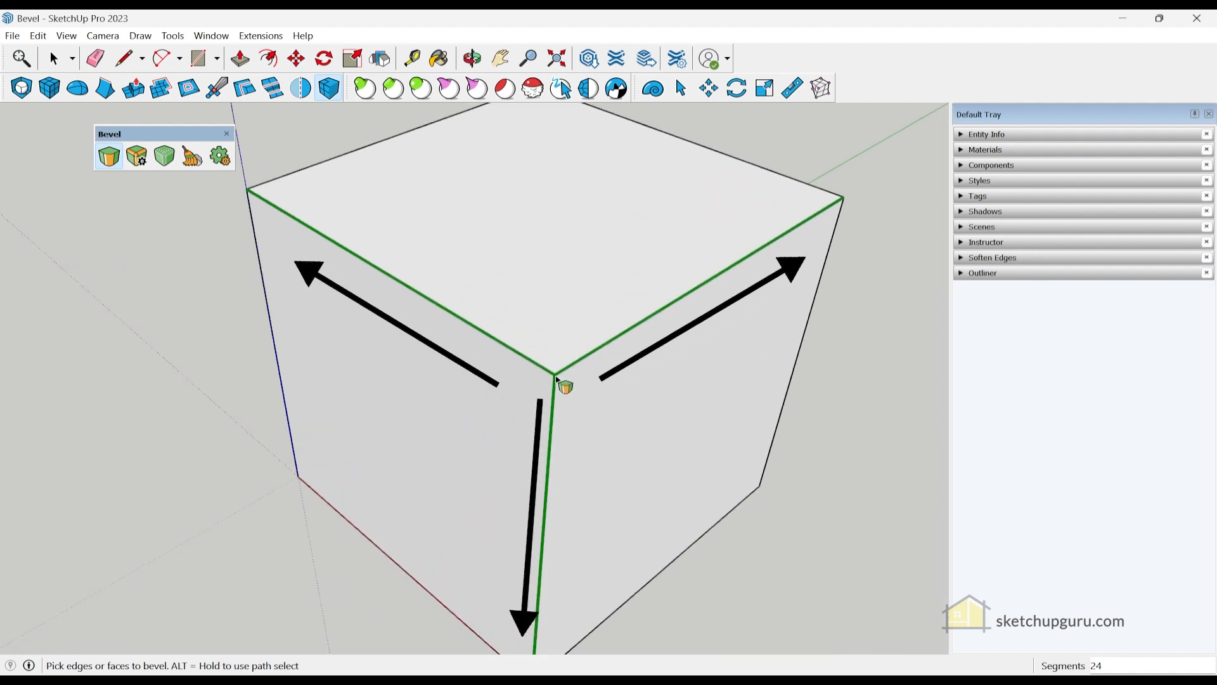
{"action": "scroll", "coordinate": [556, 380], "scroll_direction": "down", "scroll_amount": 3}
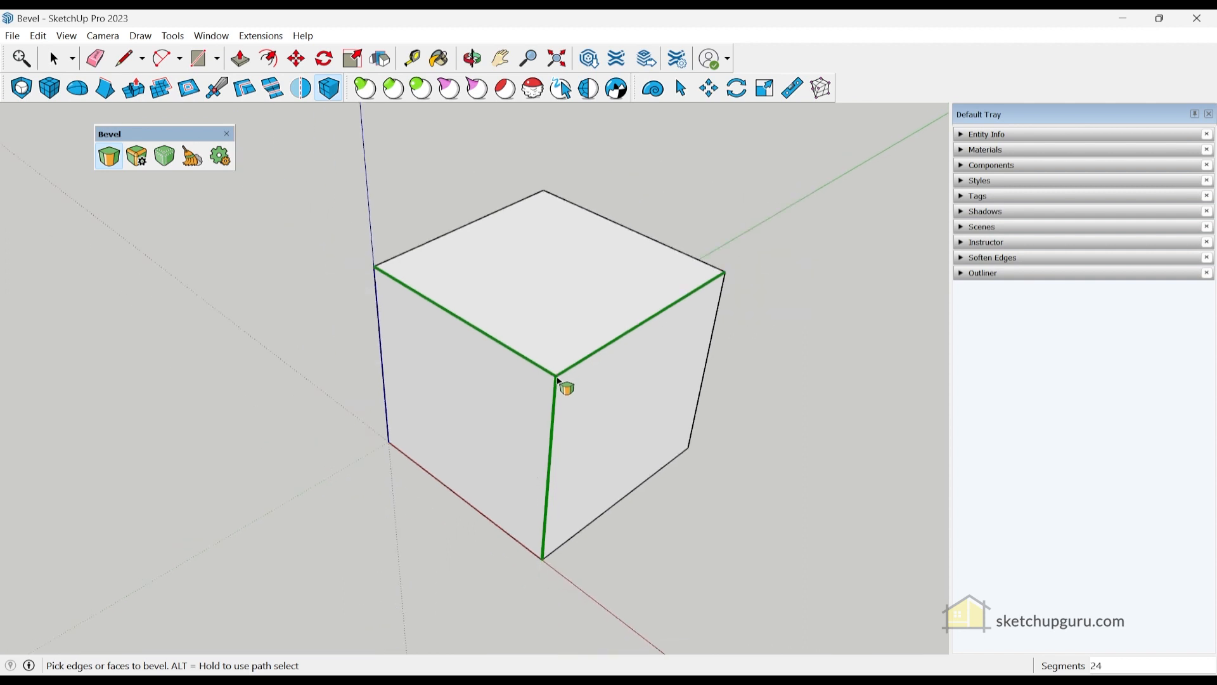
- Pick the cube's edges for bevelling, deselecting three and adding the top face's edges
{"action": "left_click", "coordinate": [556, 379]}
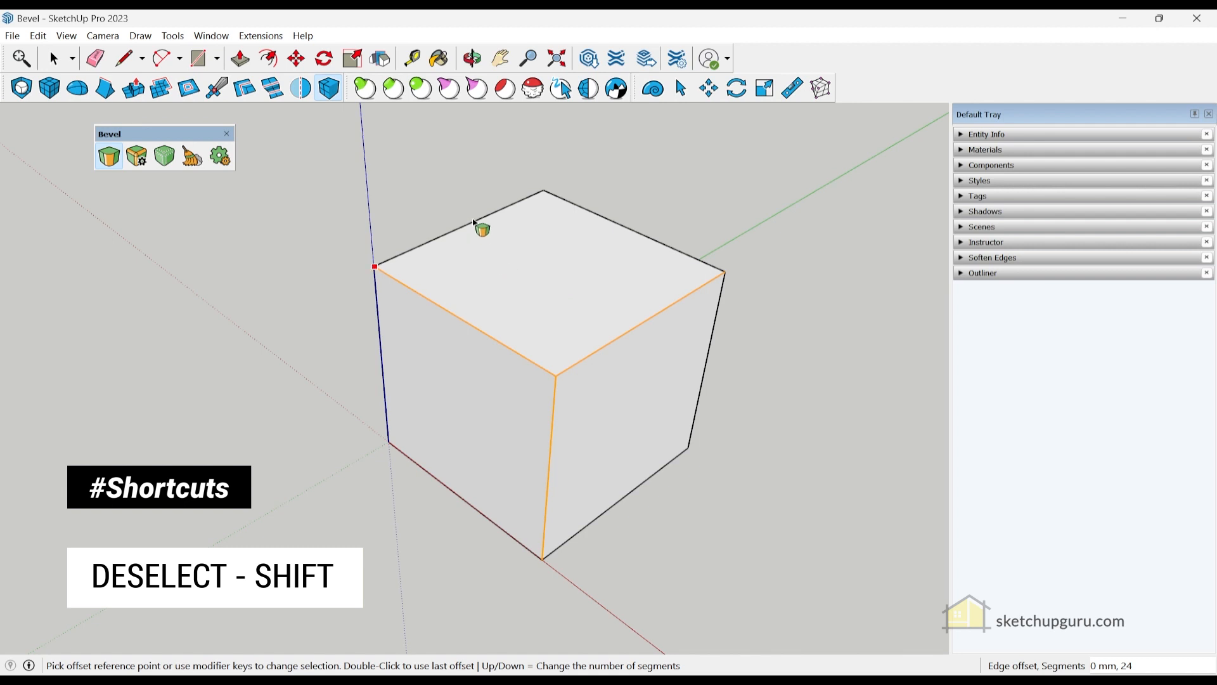
{"action": "left_click", "coordinate": [428, 471], "text": "ctrl"}
{"action": "left_click", "coordinate": [387, 374], "text": "ctrl"}
{"action": "left_click", "coordinate": [714, 323], "text": "ctrl"}
{"action": "left_click", "coordinate": [649, 482], "text": "ctrl"}
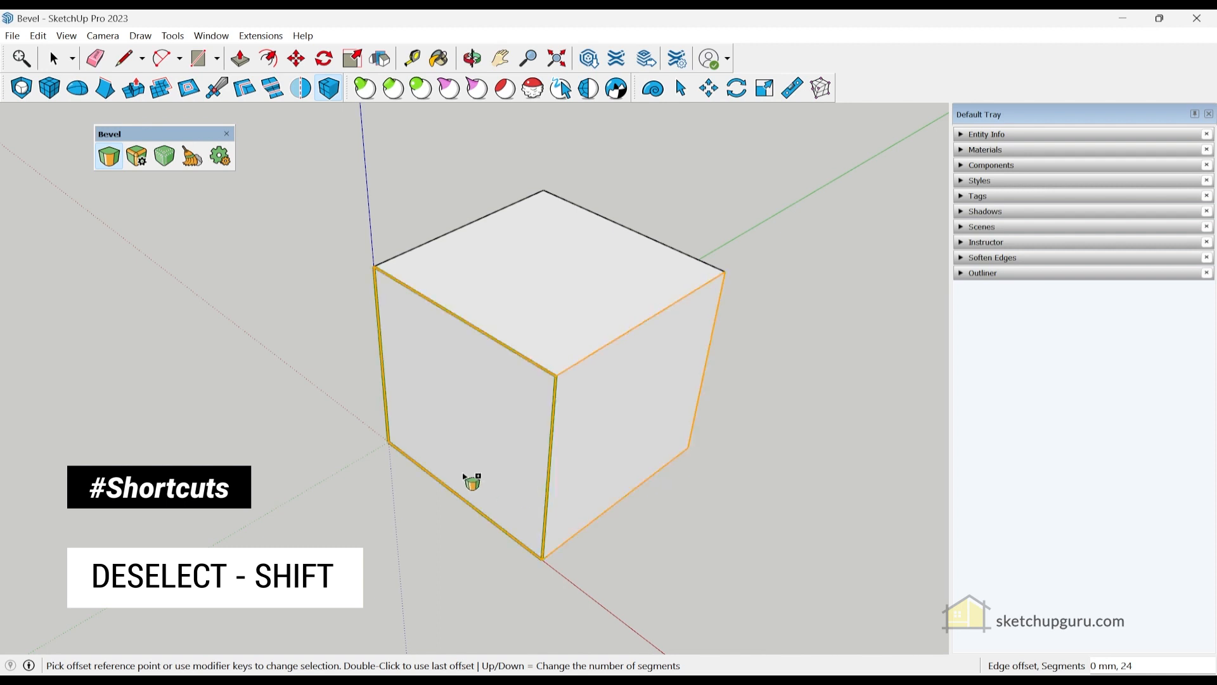
{"action": "middle_click_drag", "start_coordinate": [473, 443], "coordinate": [505, 426]}
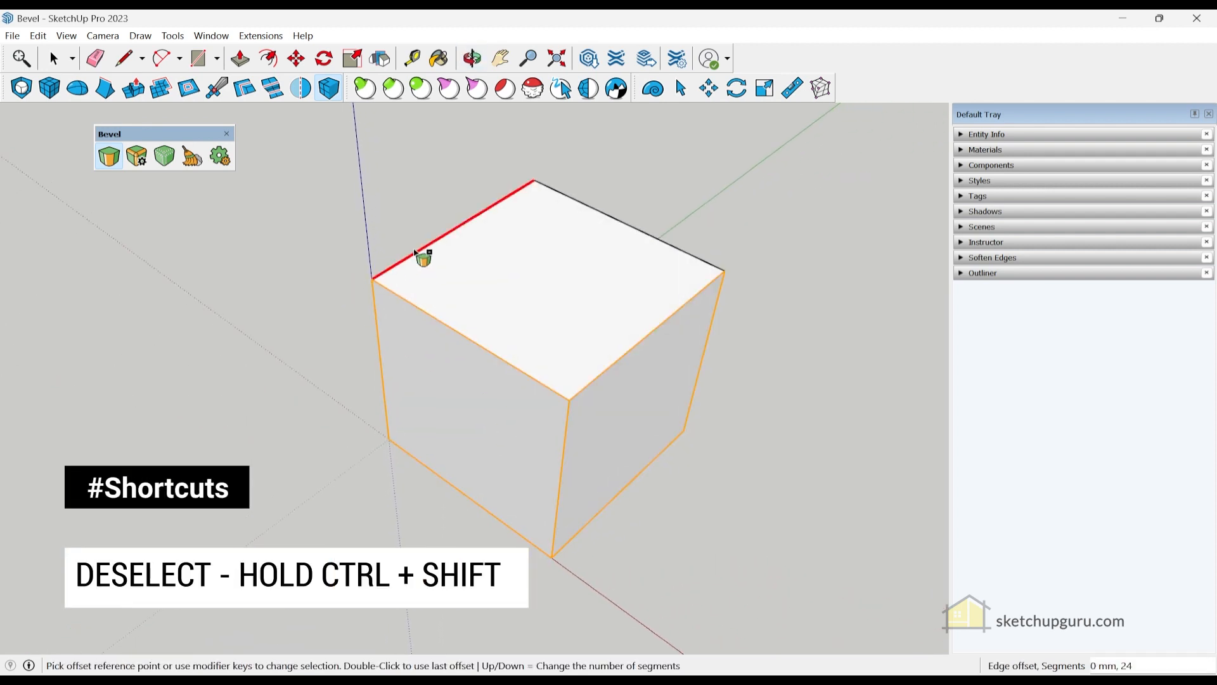
{"action": "left_click", "coordinate": [420, 315], "text": "ctrl+shift"}
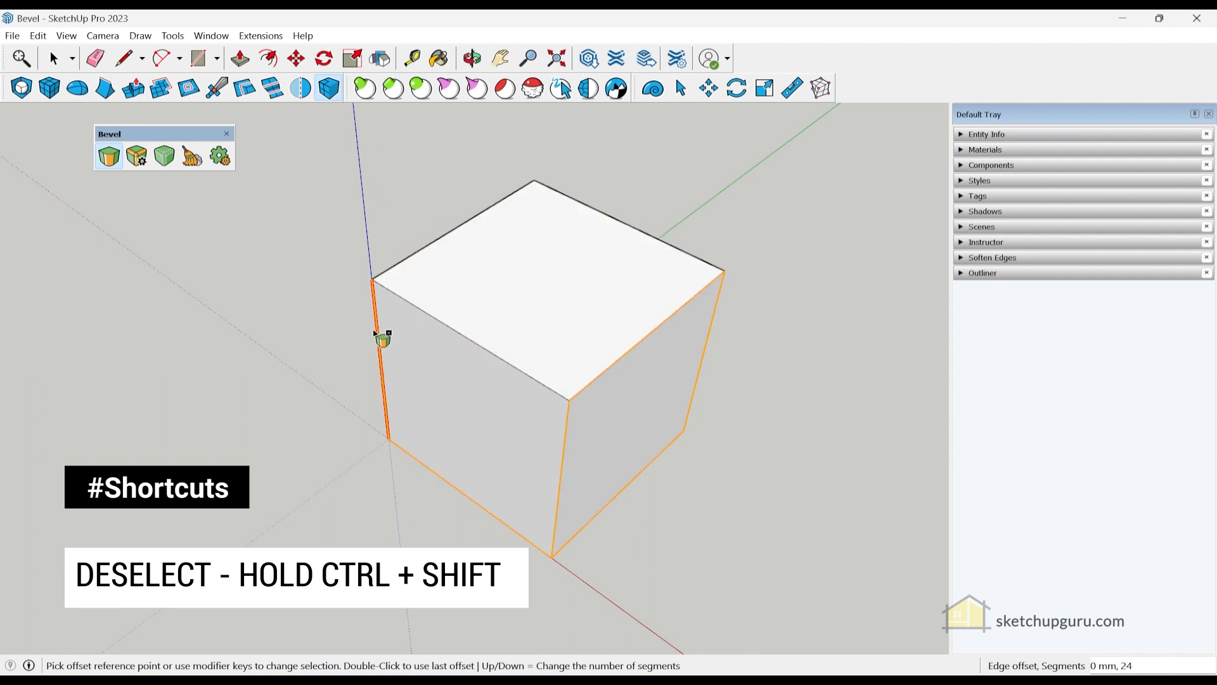
{"action": "left_click", "coordinate": [378, 336], "text": "ctrl+shift"}
{"action": "left_click", "coordinate": [446, 485], "text": "ctrl+shift"}
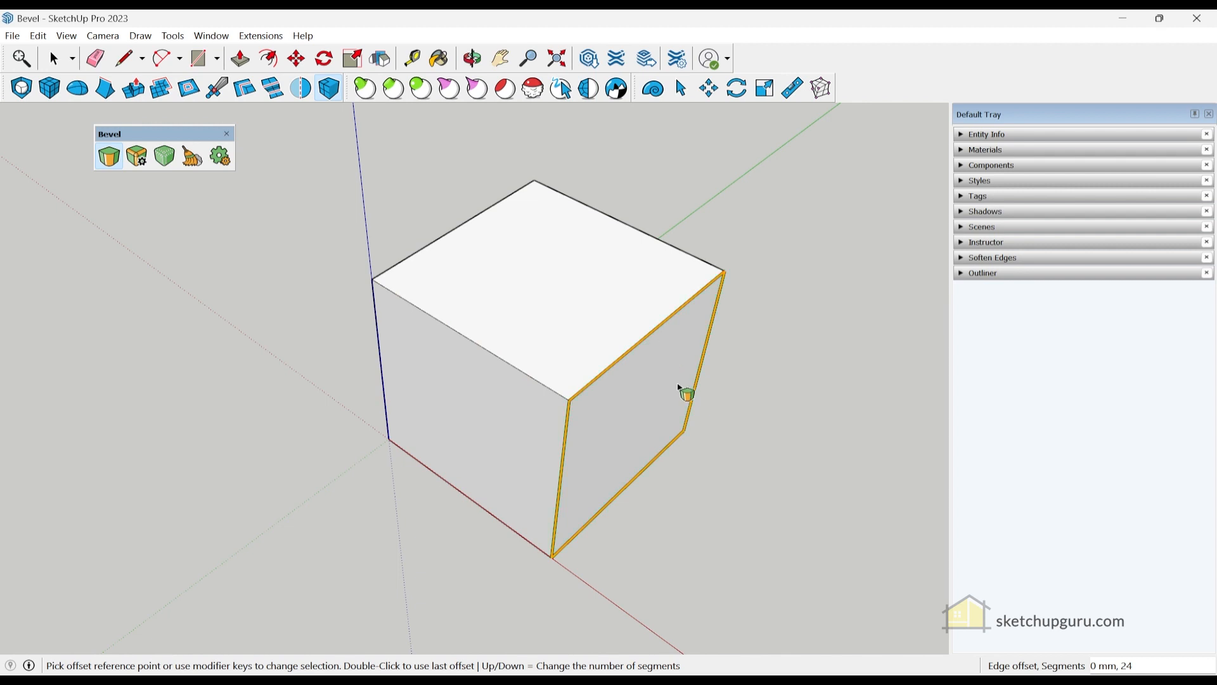
{"action": "left_click", "coordinate": [478, 339], "text": "ctrl"}
{"action": "middle_click_drag", "start_coordinate": [552, 462], "coordinate": [516, 413]}
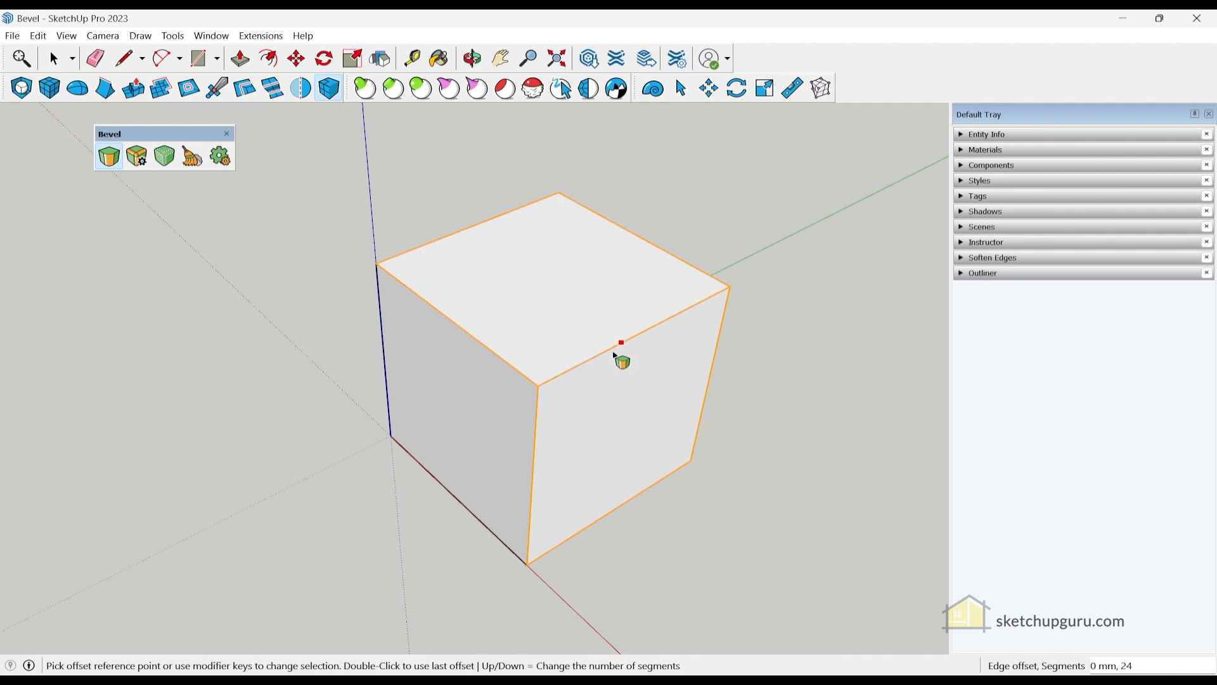
- Set a 100 mm offset to round the selected edges with 24 segments
{"action": "left_click", "coordinate": [620, 375]}
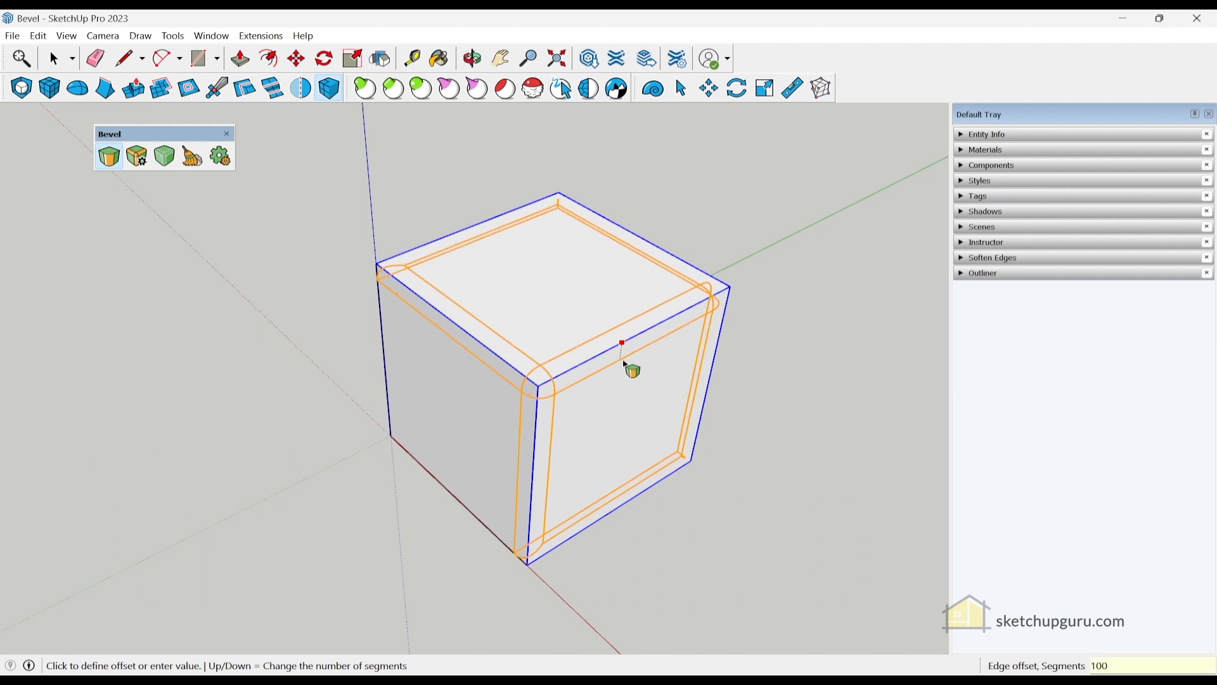
{"action": "left_click", "coordinate": [624, 368]}
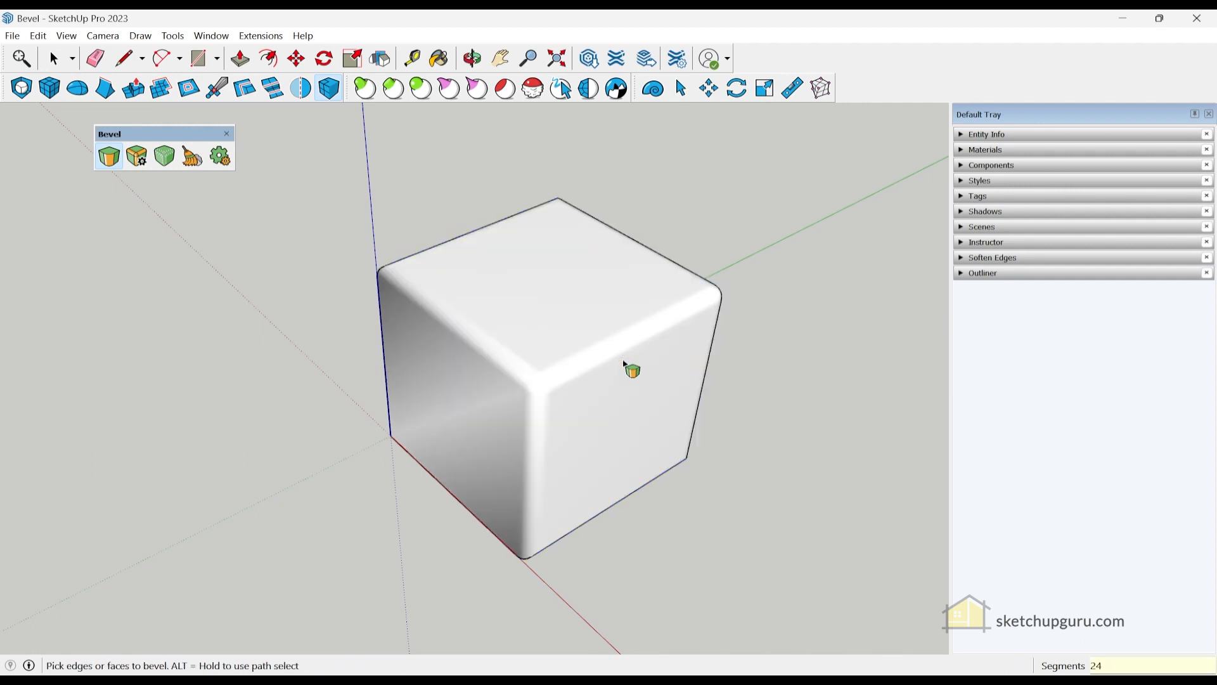
{"action": "middle_click_drag", "start_coordinate": [660, 374], "coordinate": [623, 558]}
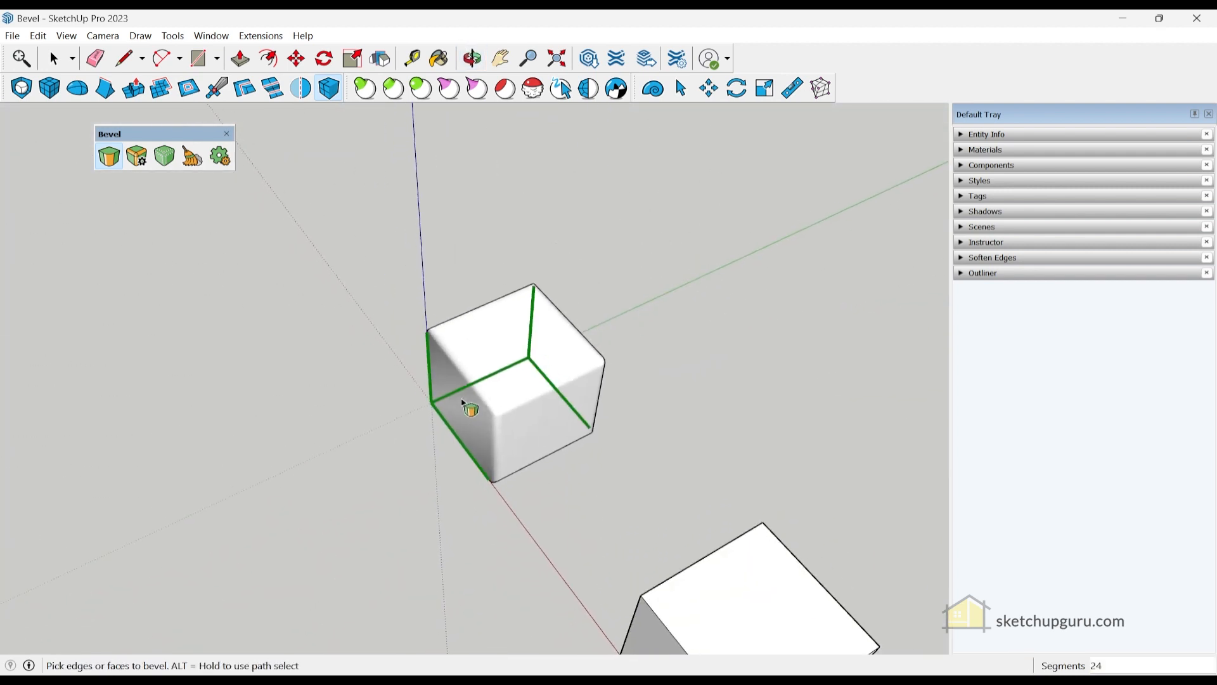
- Select the whole middle cube and bevel all of its edges
{"action": "scroll", "coordinate": [467, 402], "scroll_direction": "down", "scroll_amount": 3}
{"action": "mouse_move", "coordinate": [535, 483]}
{"action": "middle_mouse_down"}
{"action": "mouse_move", "coordinate": [640, 552]}
{"action": "mouse_move", "coordinate": [542, 481]}
{"action": "middle_mouse_up"}
{"action": "scroll", "coordinate": [497, 454], "scroll_direction": "up", "scroll_amount": 2}
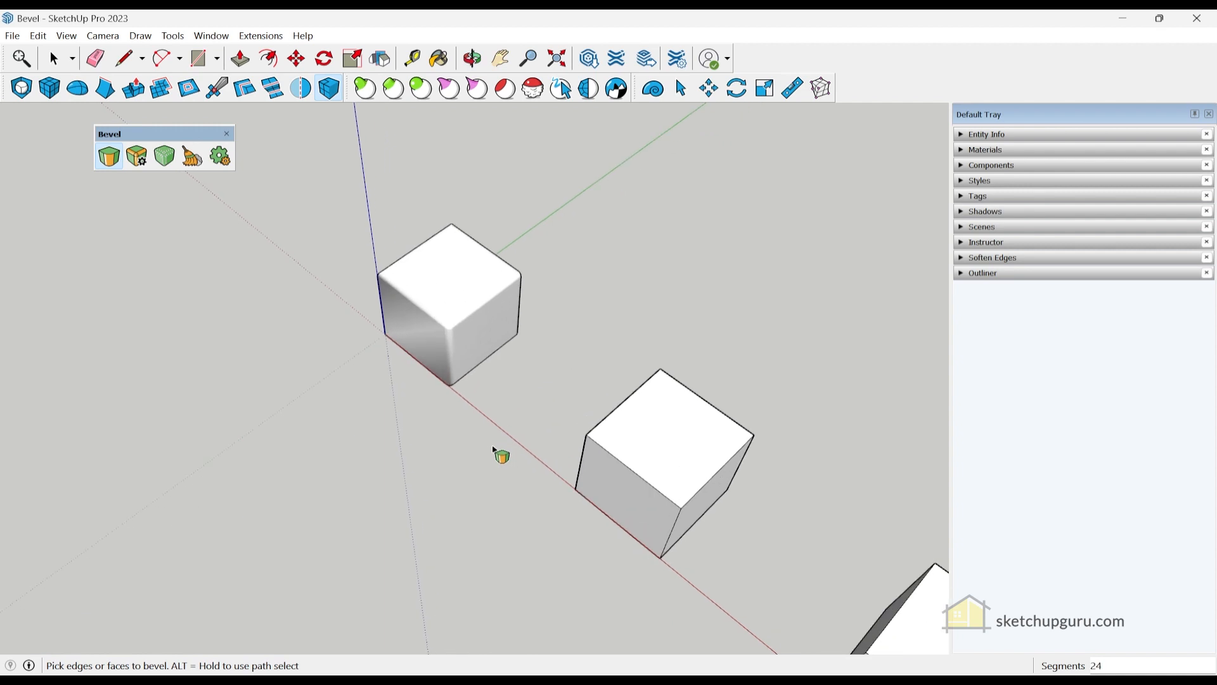
{"action": "scroll", "coordinate": [464, 343], "scroll_direction": "up", "scroll_amount": 3}
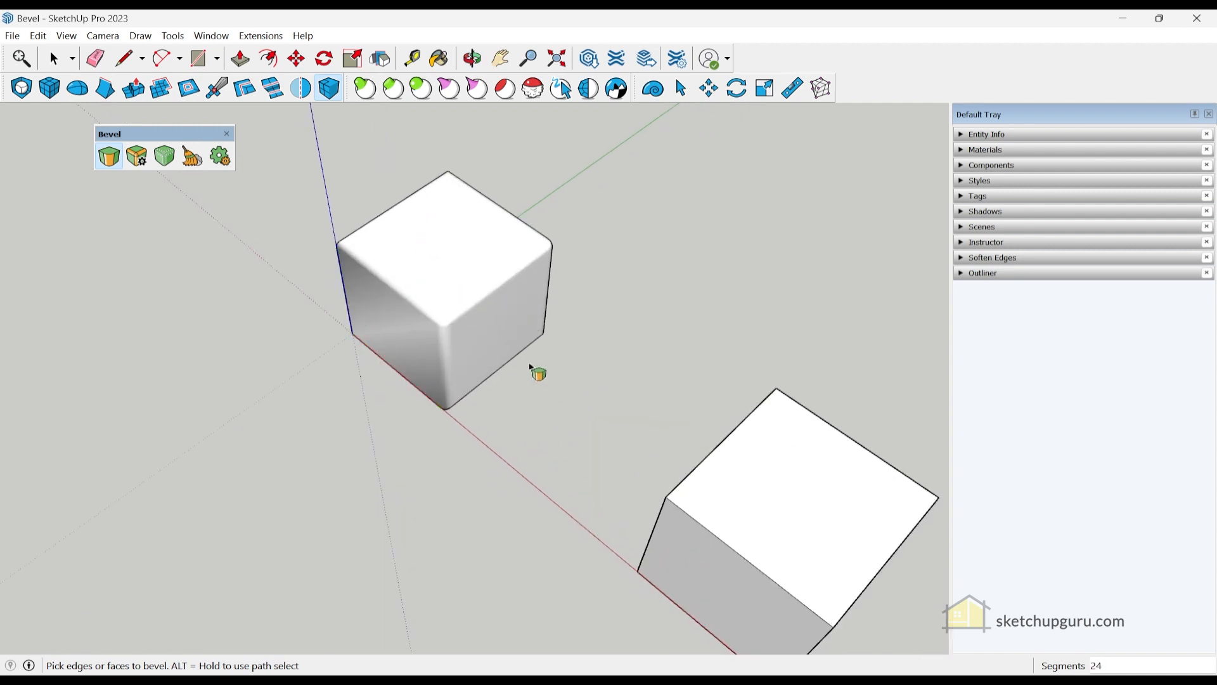
{"action": "scroll", "coordinate": [692, 497], "scroll_direction": "down", "scroll_amount": 3}
{"action": "middle_click_drag", "start_coordinate": [619, 557], "coordinate": [562, 396]}
{"action": "scroll", "coordinate": [578, 407], "scroll_direction": "up", "scroll_amount": 1}
{"action": "middle_click_drag", "start_coordinate": [637, 444], "coordinate": [852, 443]}
{"action": "scroll", "coordinate": [775, 344], "scroll_direction": "down", "scroll_amount": 2}
{"action": "scroll", "coordinate": [775, 343], "scroll_direction": "up", "scroll_amount": 1}
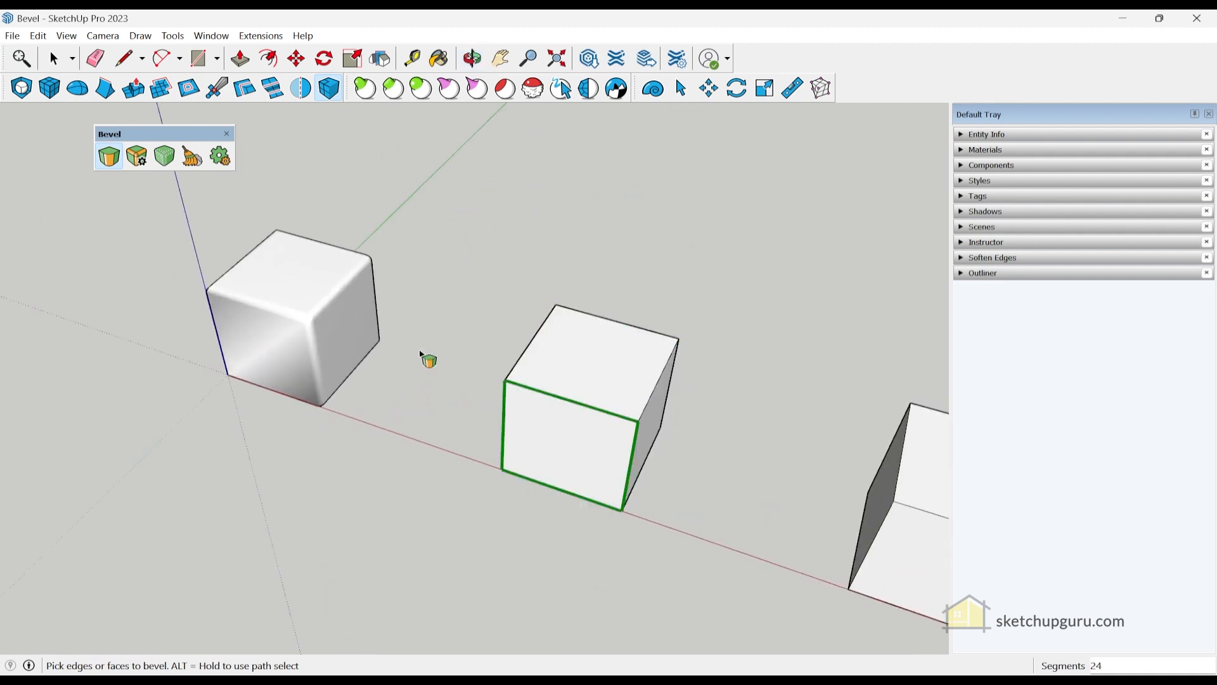
{"action": "left_click", "coordinate": [55, 62]}
{"action": "left_click_drag", "start_coordinate": [422, 241], "coordinate": [750, 554]}
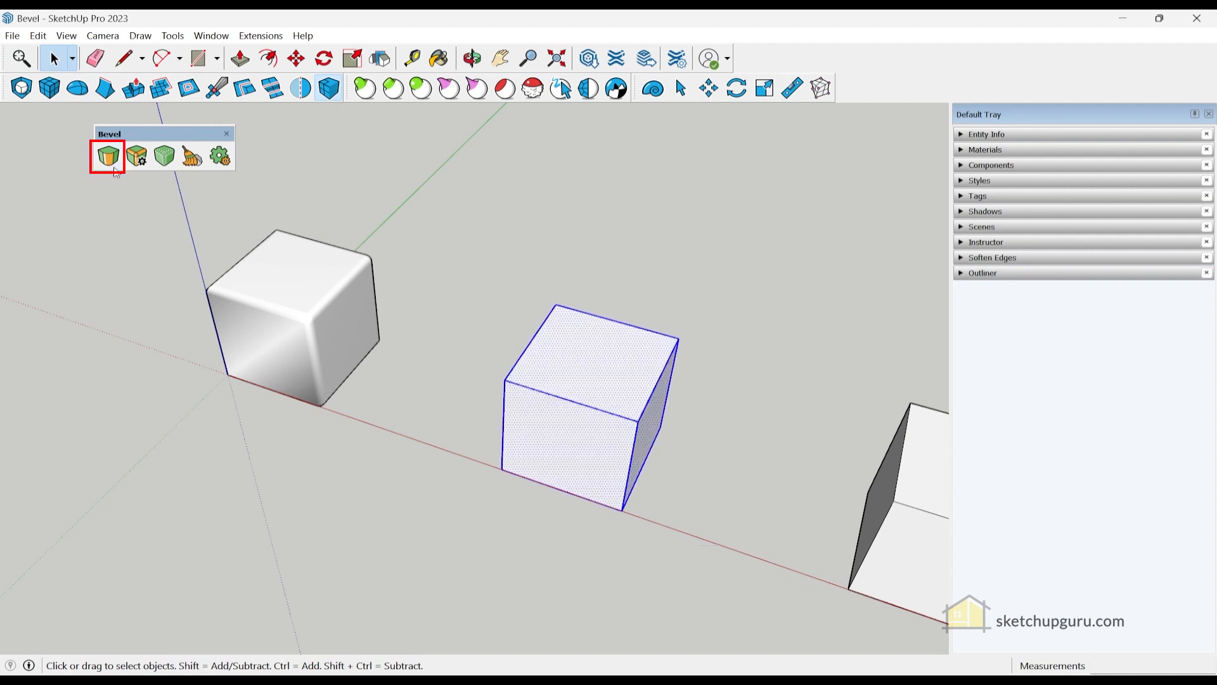
{"action": "left_click", "coordinate": [109, 158]}
{"action": "scroll", "coordinate": [514, 393], "scroll_direction": "up", "scroll_amount": 3}
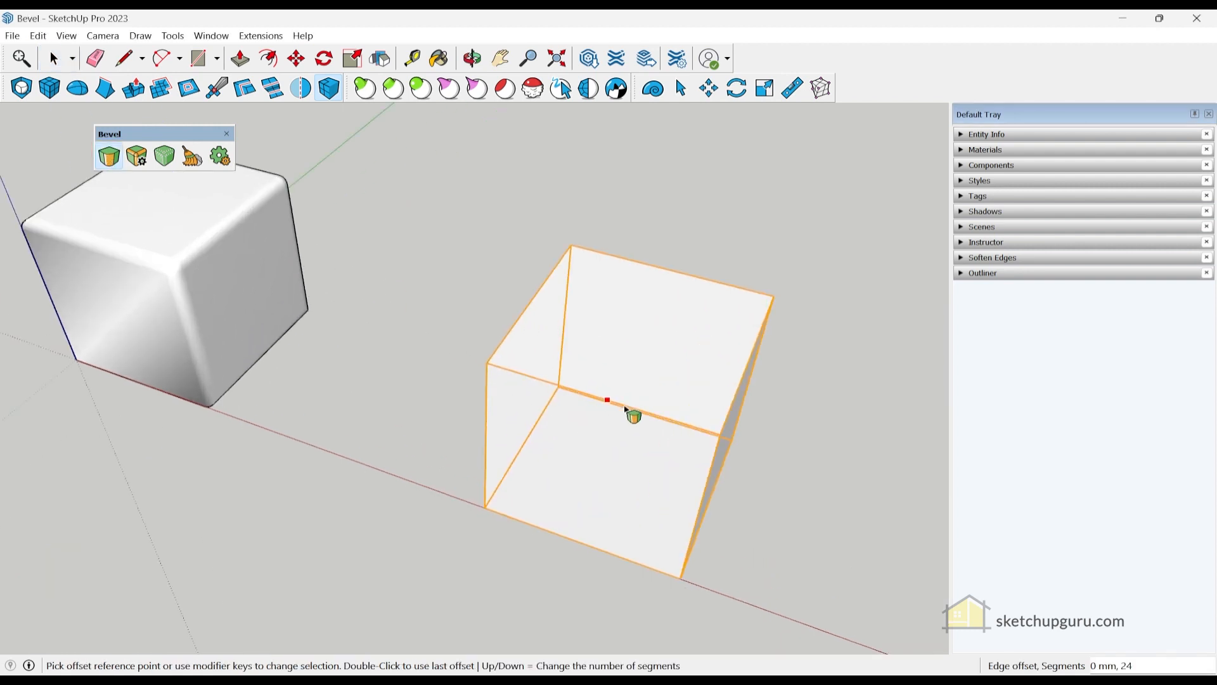
{"action": "left_click", "coordinate": [586, 393]}
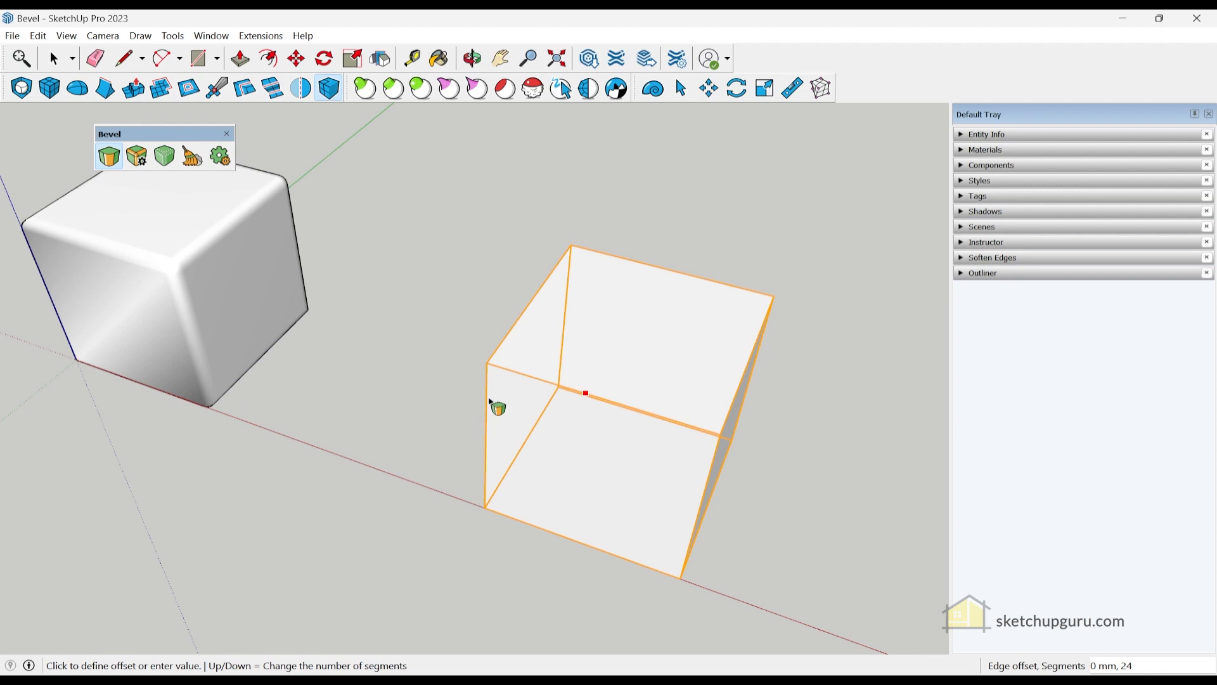
{"action": "left_click", "coordinate": [482, 406]}
- Round the third cube's front top edge, reusing the previous offset
{"action": "middle_click_drag", "start_coordinate": [742, 435], "coordinate": [579, 448]}
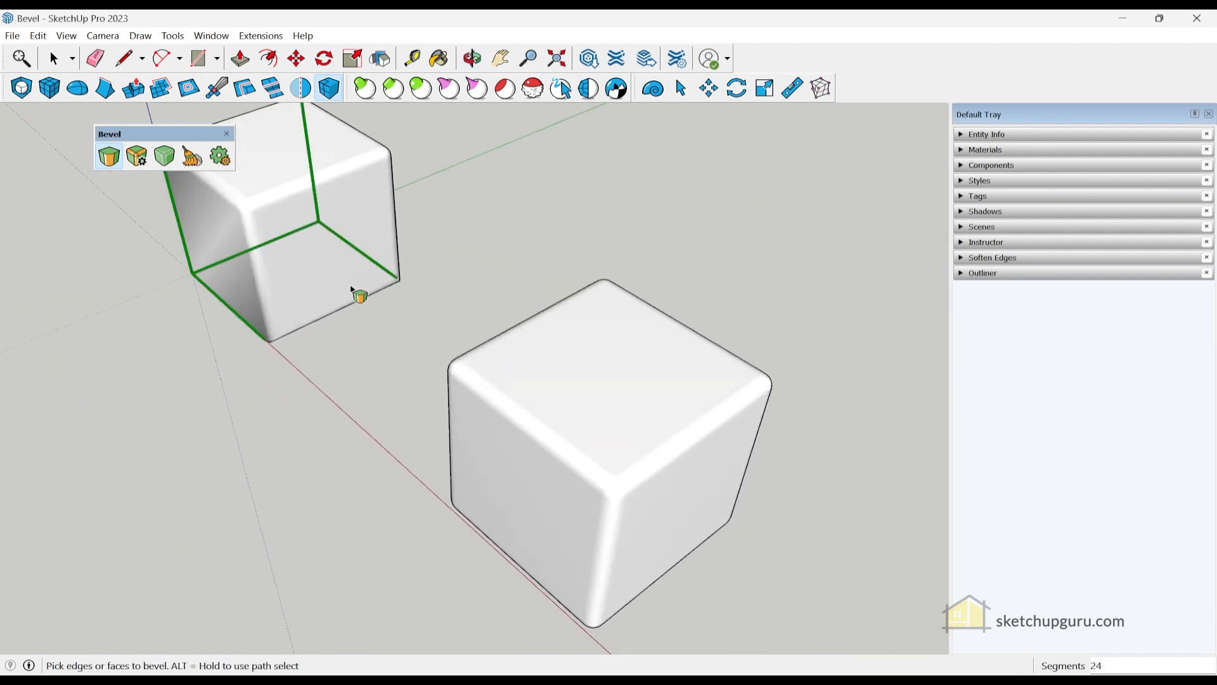
{"action": "scroll", "coordinate": [353, 290], "scroll_direction": "down", "scroll_amount": 3}
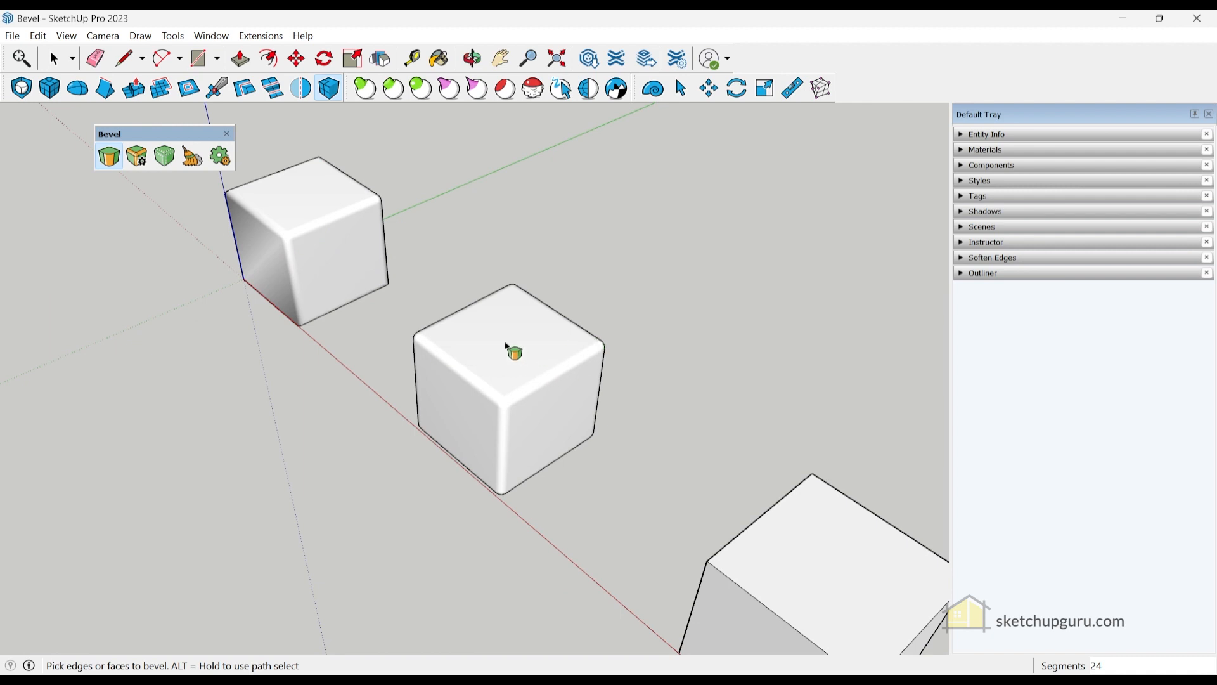
{"action": "scroll", "coordinate": [483, 315], "scroll_direction": "down", "scroll_amount": 2}
{"action": "middle_click_drag", "start_coordinate": [577, 413], "coordinate": [462, 313]}
{"action": "scroll", "coordinate": [454, 307], "scroll_direction": "up", "scroll_amount": 3}
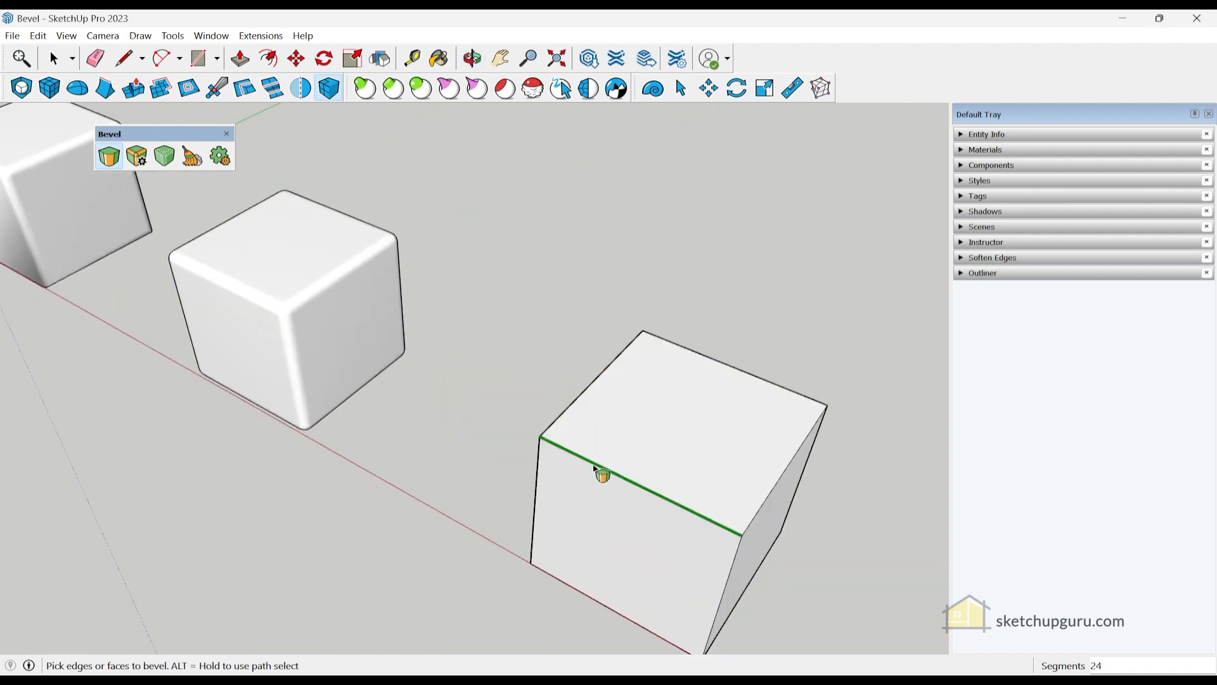
{"action": "left_click", "coordinate": [593, 466]}
{"action": "double_click", "coordinate": [607, 472]}
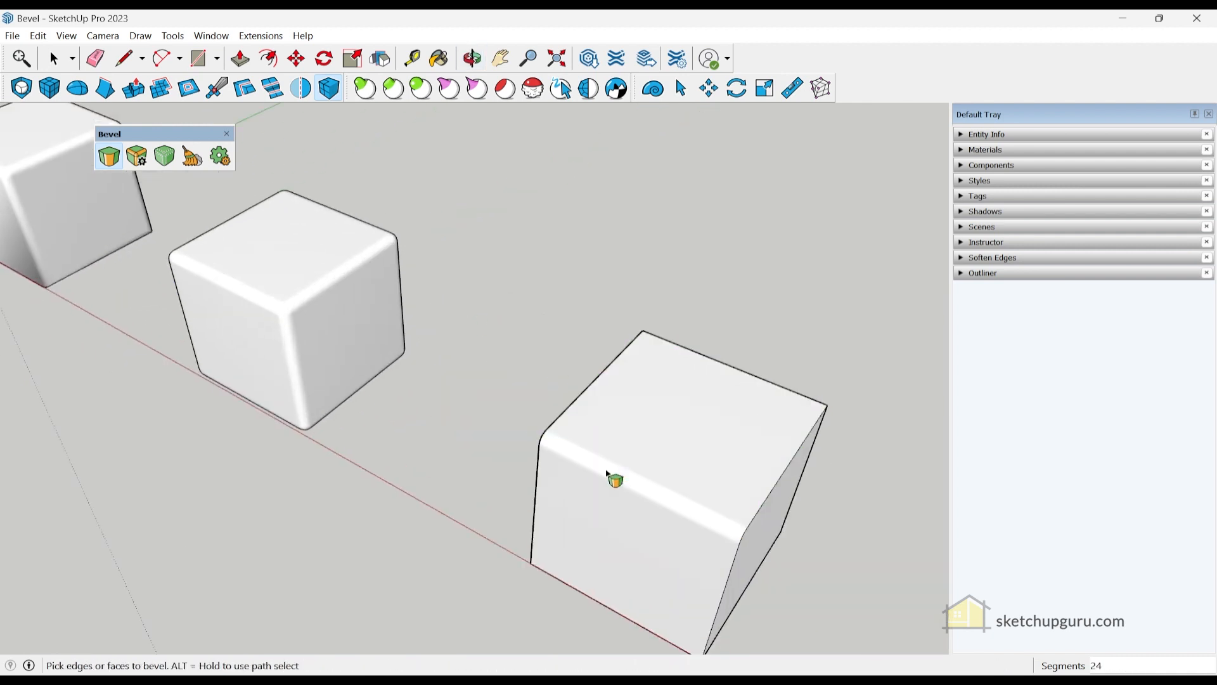
{"action": "middle_click_drag", "start_coordinate": [608, 510], "coordinate": [557, 389]}
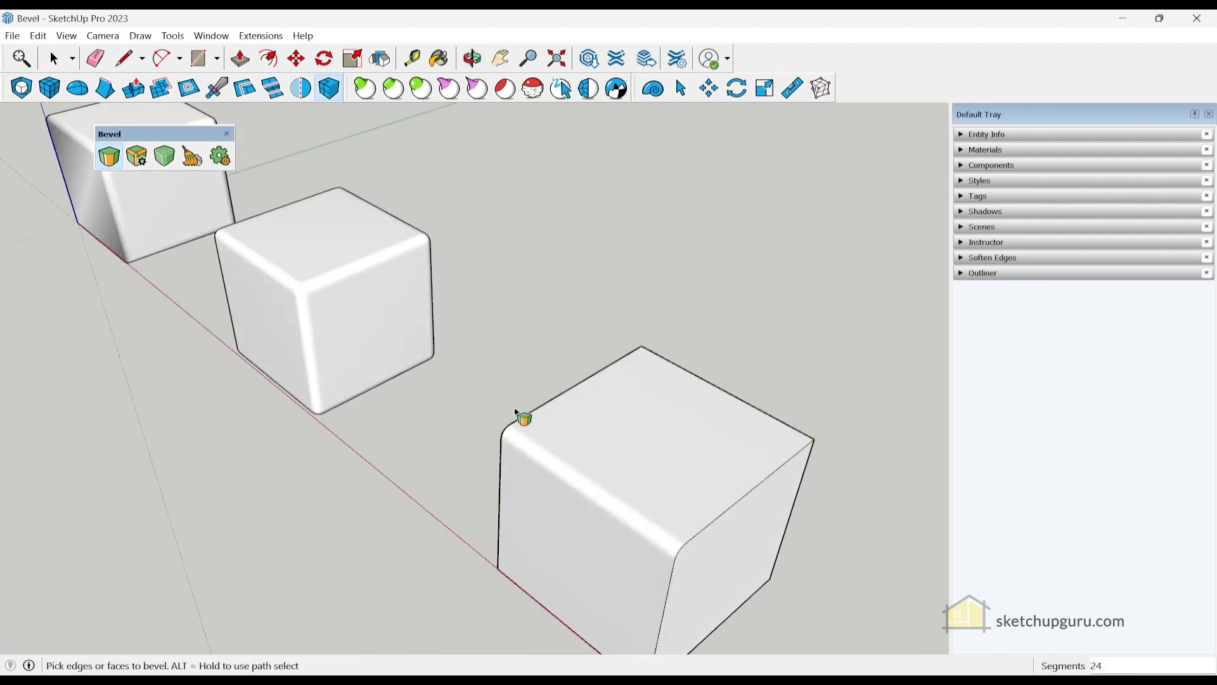
{"action": "scroll", "coordinate": [511, 353], "scroll_direction": "down", "scroll_amount": 1}
{"action": "middle_click_drag", "start_coordinate": [595, 515], "coordinate": [473, 405], "text": "shift"}
{"action": "scroll", "coordinate": [620, 385], "scroll_direction": "down", "scroll_amount": 3}
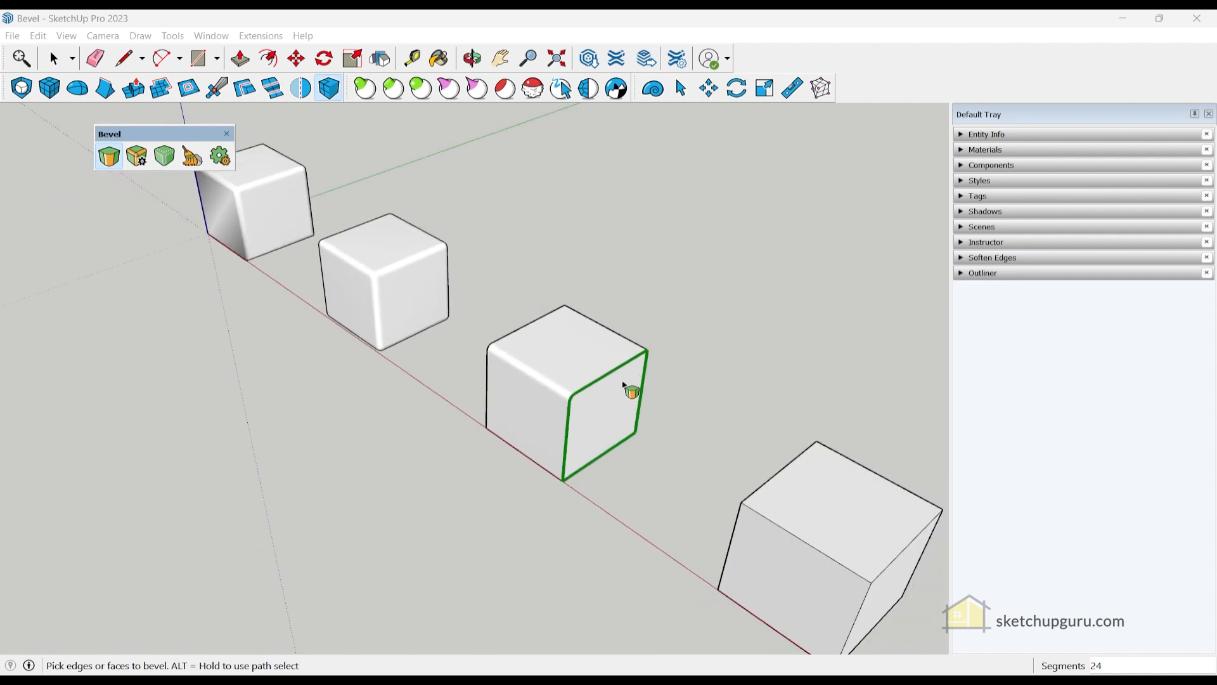
{"action": "scroll", "coordinate": [413, 331], "scroll_direction": "down", "scroll_amount": 1}
{"action": "scroll", "coordinate": [497, 385], "scroll_direction": "down", "scroll_amount": 1}
{"action": "scroll", "coordinate": [761, 517], "scroll_direction": "up", "scroll_amount": 3}
{"action": "scroll", "coordinate": [374, 310], "scroll_direction": "down", "scroll_amount": 4}
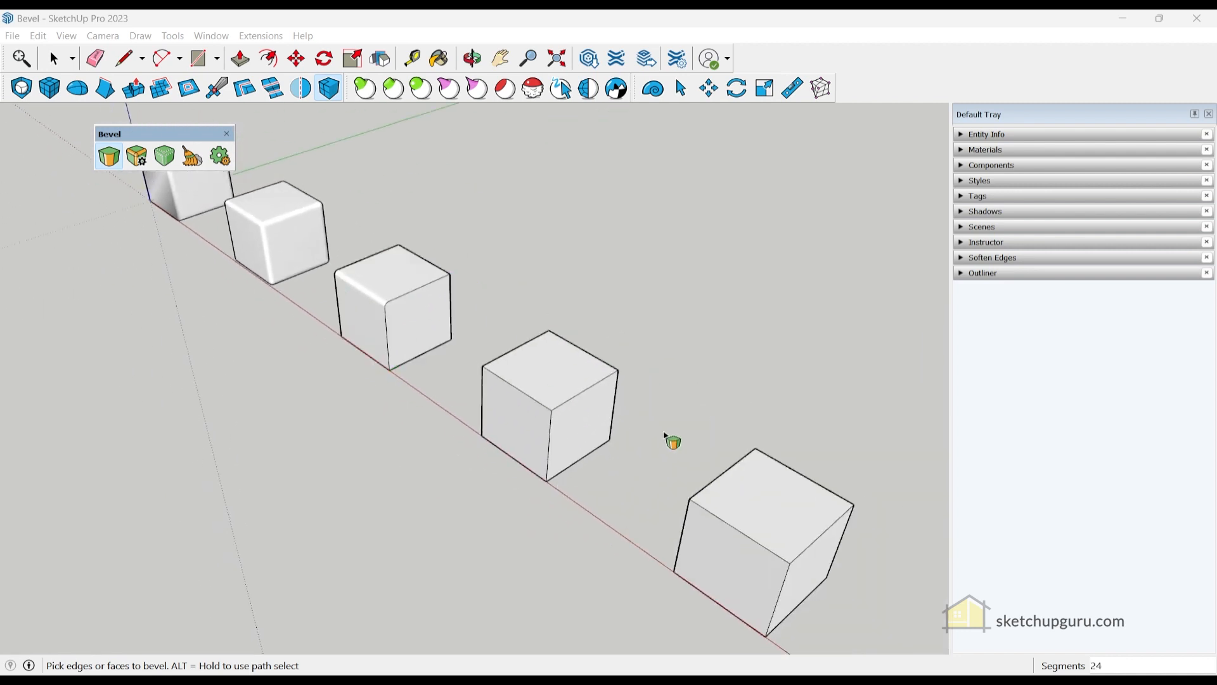
{"action": "scroll", "coordinate": [647, 418], "scroll_direction": "up", "scroll_amount": 2}
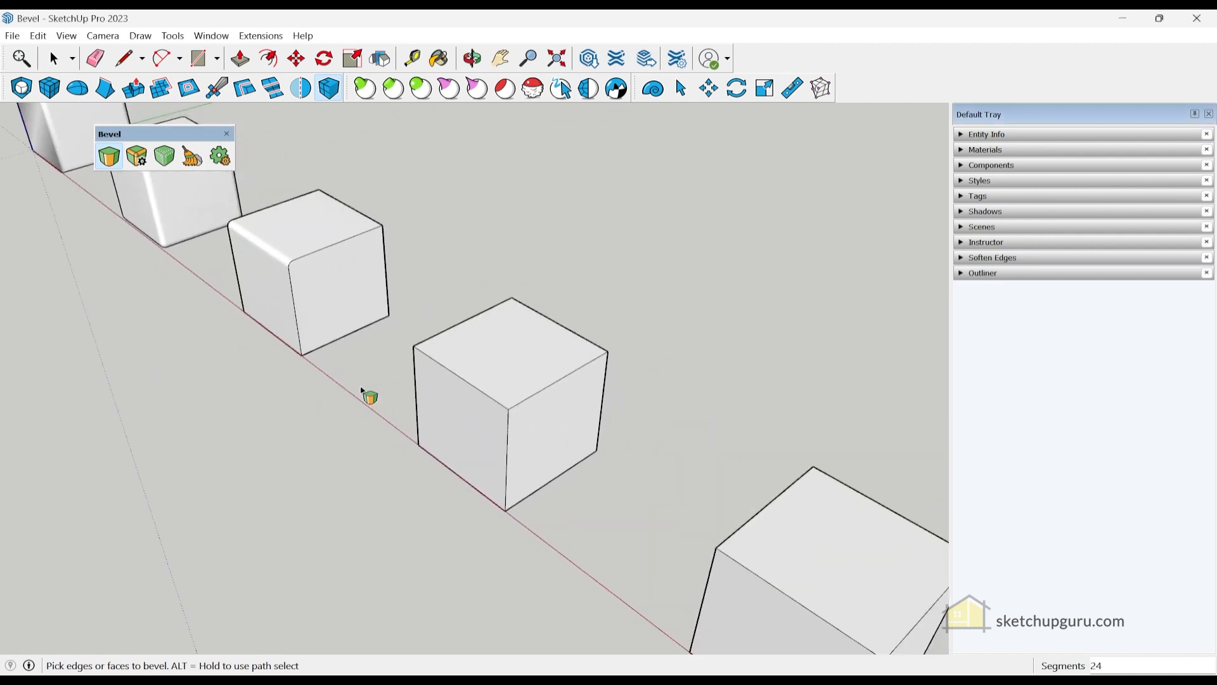
- Bevel the fourth cube's top face to round its four top edges
{"action": "scroll", "coordinate": [500, 359], "scroll_direction": "up", "scroll_amount": 2}
{"action": "left_click", "coordinate": [496, 358]}
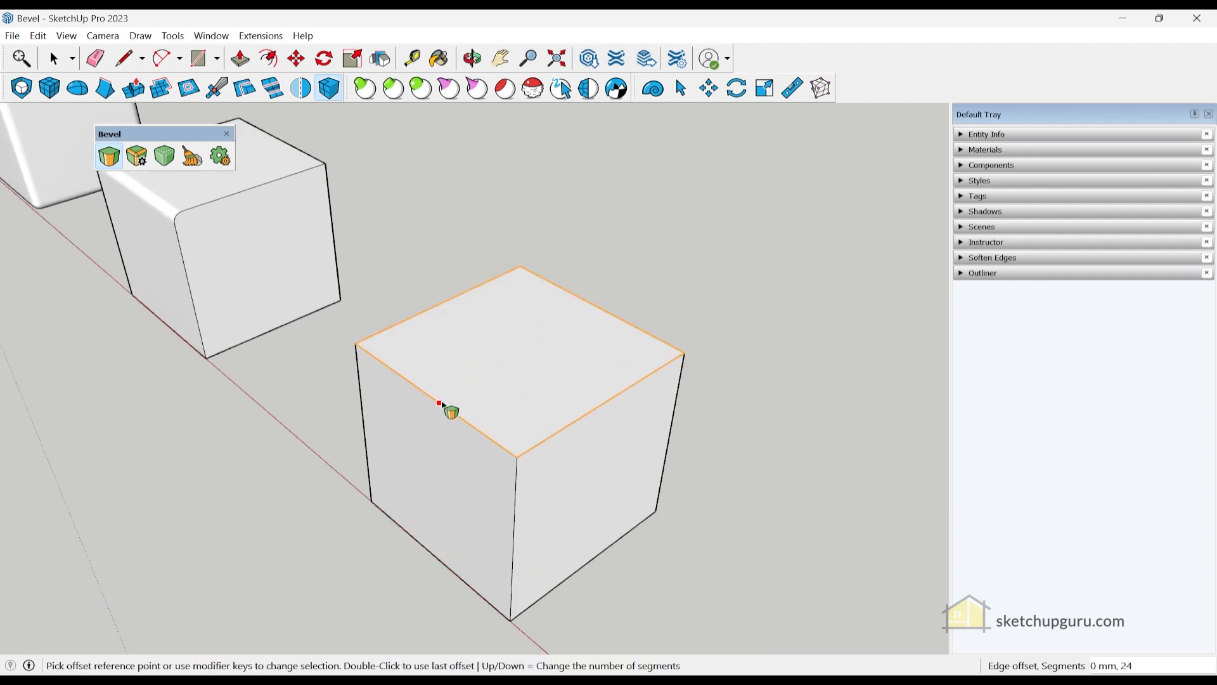
{"action": "left_click", "coordinate": [438, 402]}
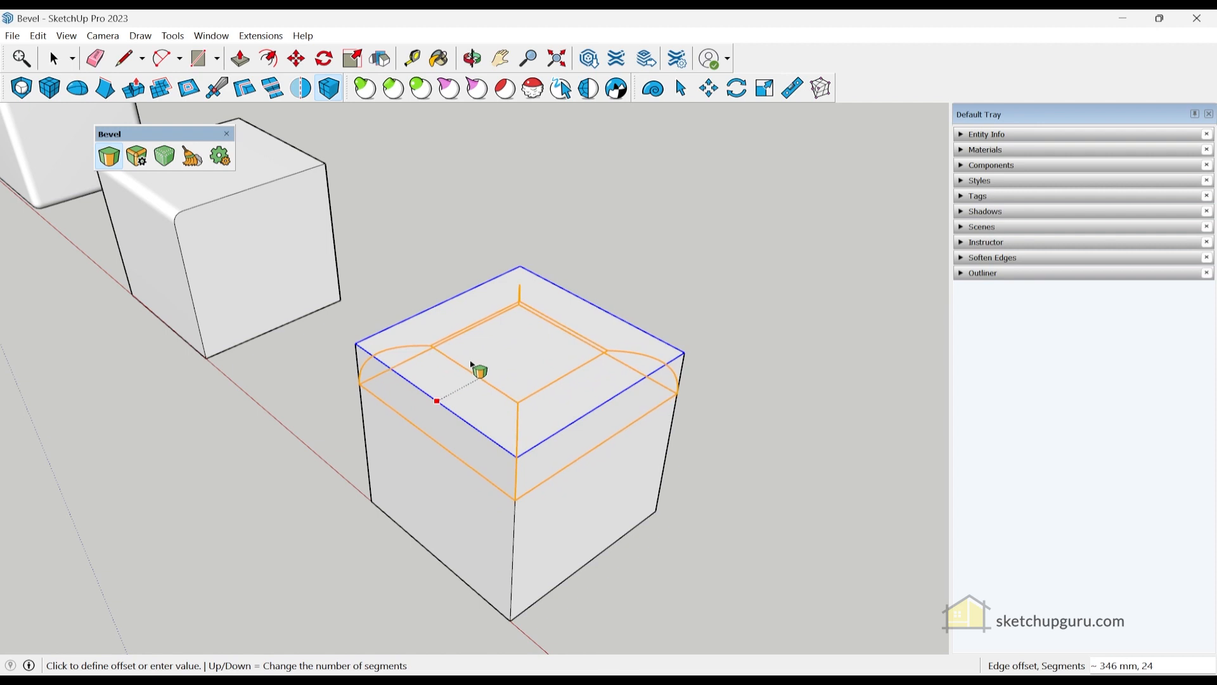
{"action": "left_click", "coordinate": [475, 367]}
{"action": "mouse_move", "coordinate": [374, 369]}
{"action": "middle_mouse_down"}
{"action": "mouse_move", "coordinate": [783, 407]}
{"action": "mouse_move", "coordinate": [665, 279]}
{"action": "mouse_move", "coordinate": [551, 489]}
{"action": "middle_mouse_up"}
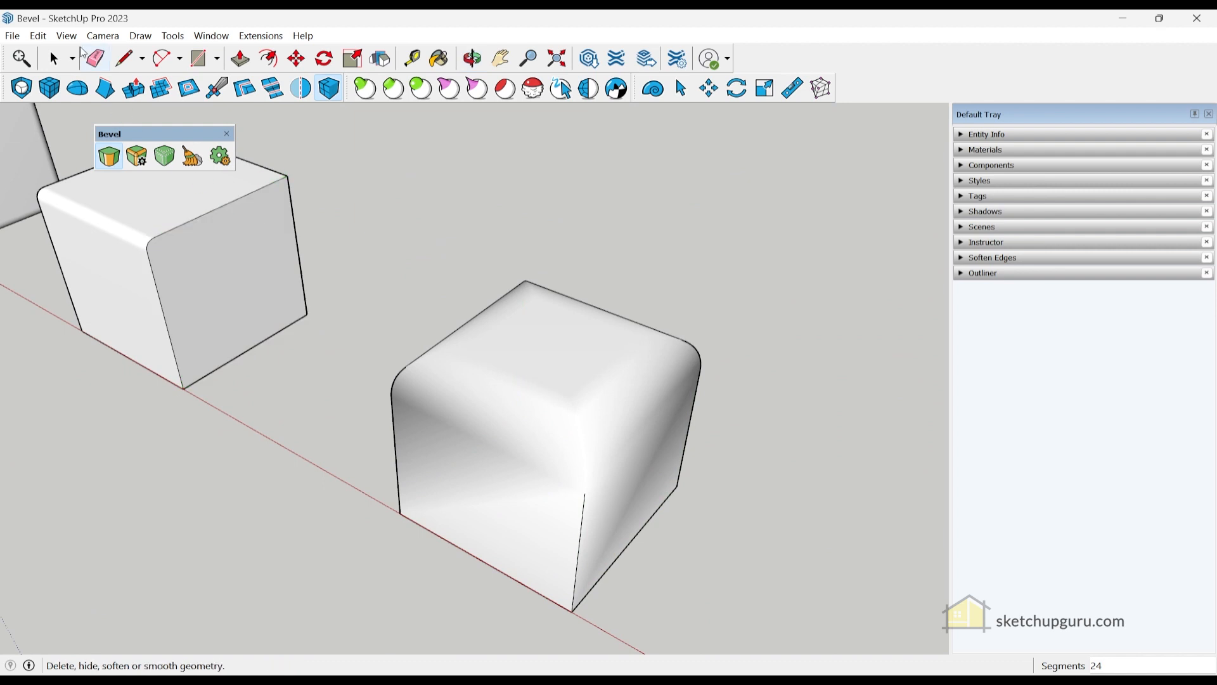
- Show hidden geometry as dashed lines
{"action": "left_click", "coordinate": [66, 36]}
{"action": "left_click", "coordinate": [89, 85]}
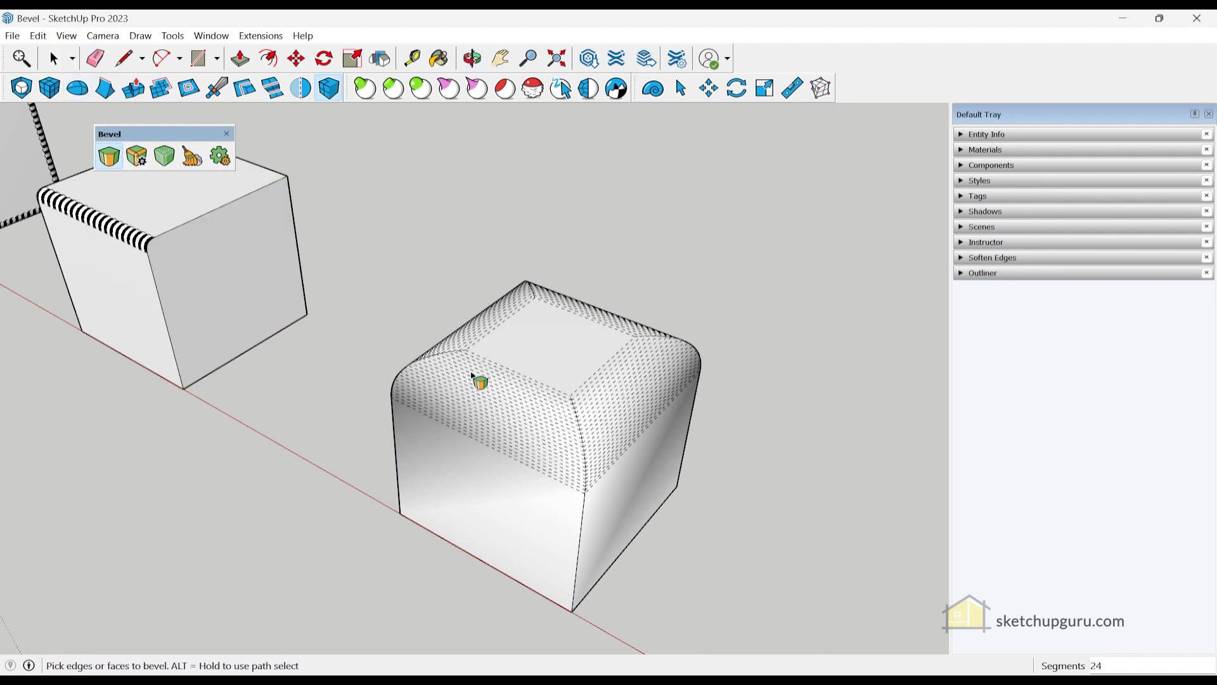
{"action": "scroll", "coordinate": [527, 380], "scroll_direction": "up", "scroll_amount": 2}
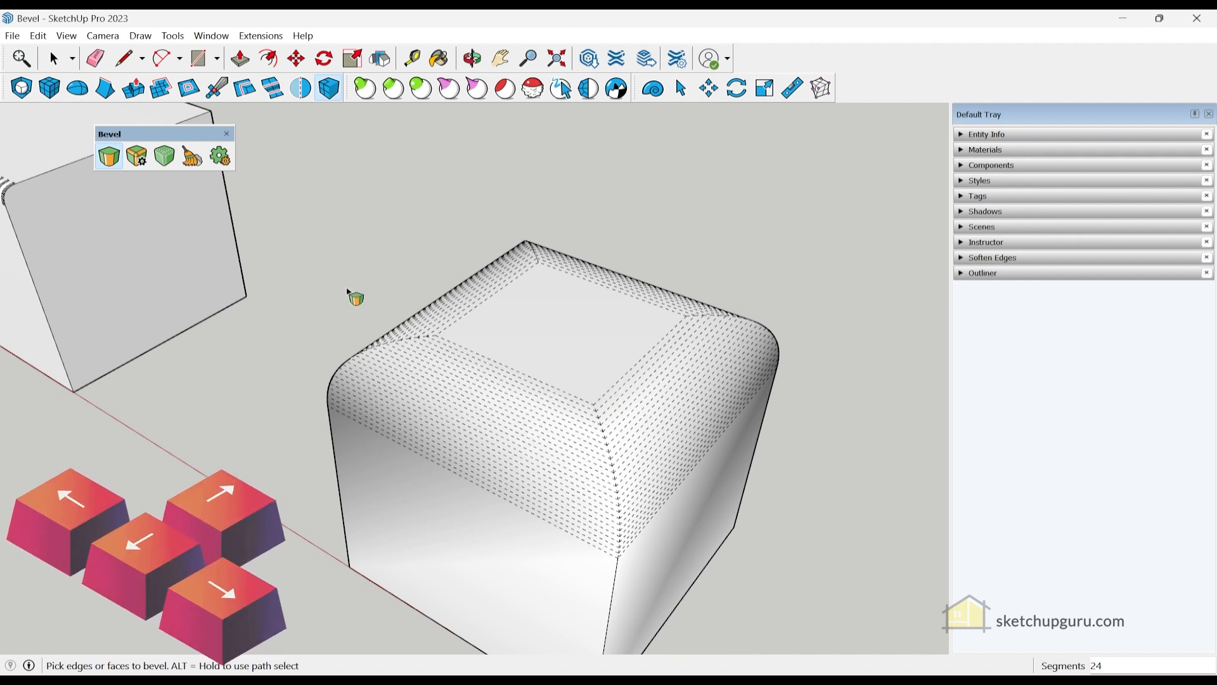
- Drop the bevel segments to 14, raise them back to 24, then return to Select
{"action": "key", "text": "Down"}
{"action": "key", "text": "Down"}
{"action": "key", "text": "Down"}
{"action": "key", "text": "Down"}
{"action": "key", "text": "Down"}
{"action": "key", "text": "Down"}
{"action": "key", "text": "Down"}
{"action": "key", "text": "Down"}
{"action": "key", "text": "Down"}
{"action": "key", "text": "Down"}
{"action": "key", "text": "Down"}
{"action": "key", "text": "Down"}
{"action": "key", "text": "Down"}
{"action": "key", "text": "Down"}
{"action": "key", "text": "Down"}
{"action": "key", "text": "Down"}
{"action": "key", "text": "Down"}
{"action": "key", "text": "Down"}
{"action": "key", "text": "Down"}
{"action": "key", "text": "Down"}
{"action": "key", "text": "Down"}
{"action": "key", "text": "Down"}
{"action": "key", "text": "Down"}
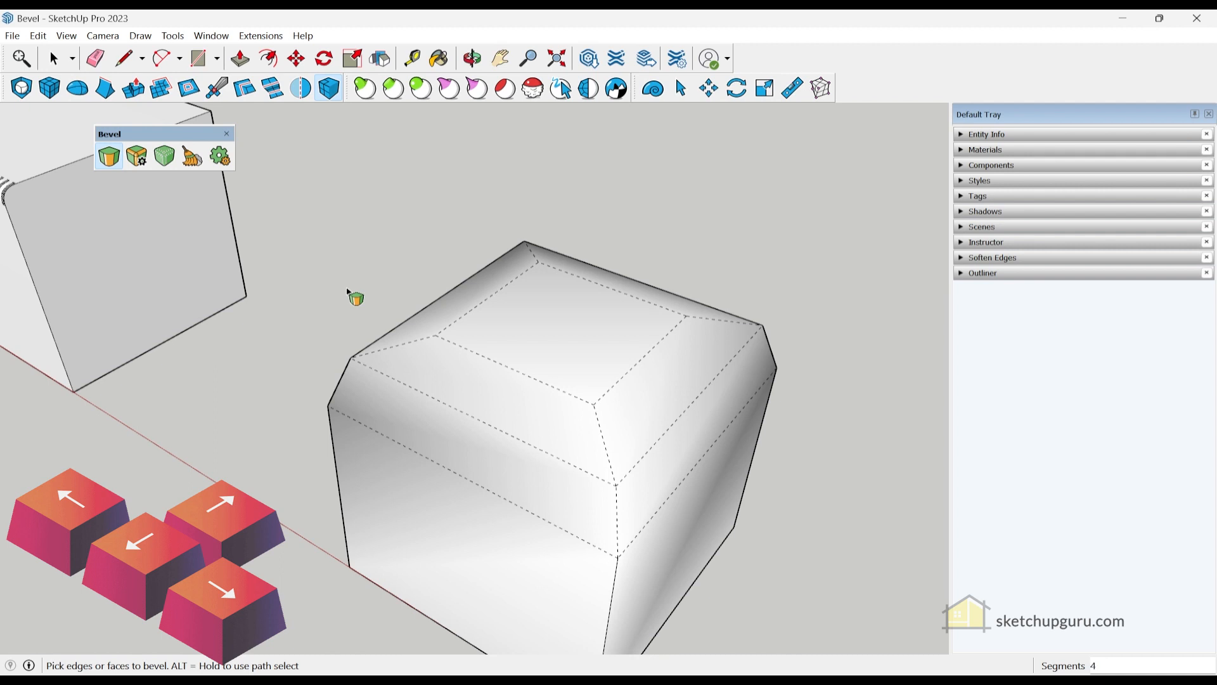
{"action": "key", "text": "Up"}
{"action": "key", "text": "Up"}
{"action": "key", "text": "Up"}
{"action": "key", "text": "Up"}
{"action": "key", "text": "Up"}
{"action": "key", "text": "Up"}
{"action": "key", "text": "Up"}
{"action": "key", "text": "Up"}
{"action": "key", "text": "Up"}
{"action": "key", "text": "Up"}
{"action": "key", "text": "Up"}
{"action": "key", "text": "Up"}
{"action": "key", "text": "Up"}
{"action": "key", "text": "Up"}
{"action": "key", "text": "Up"}
{"action": "key", "text": "Up"}
{"action": "key", "text": "Up"}
{"action": "key", "text": "Up"}
{"action": "key", "text": "Up"}
{"action": "key", "text": "Up"}
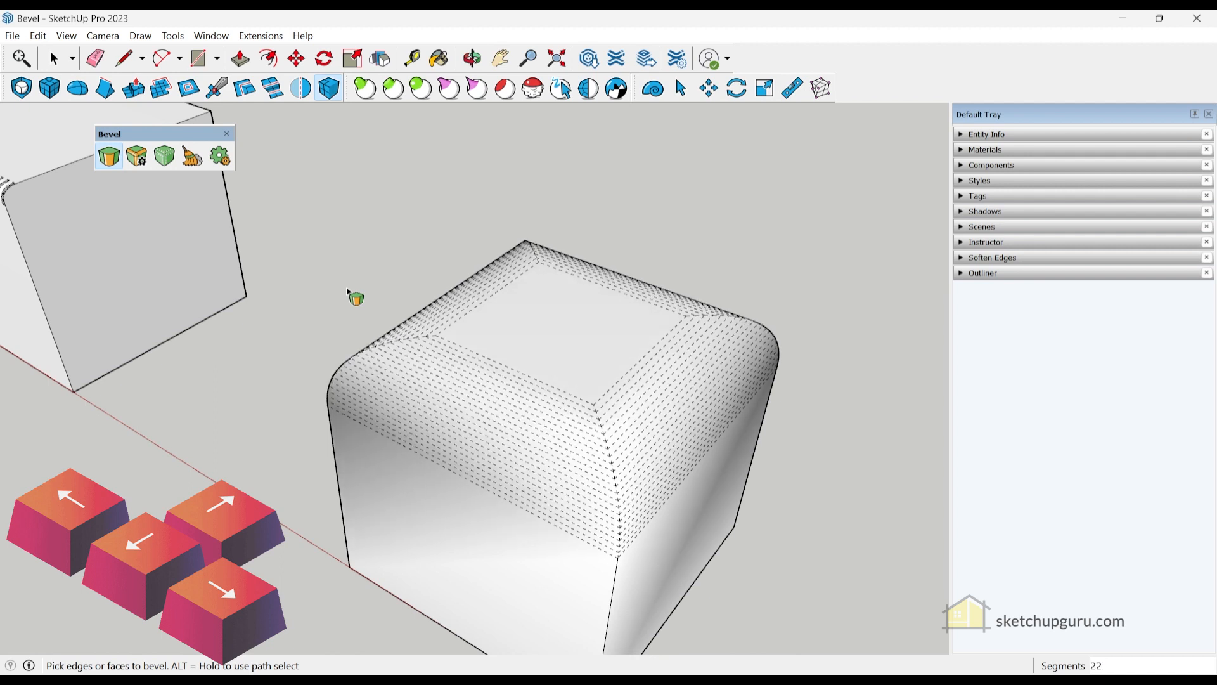
{"action": "key", "text": "Up"}
{"action": "key", "text": "Up"}
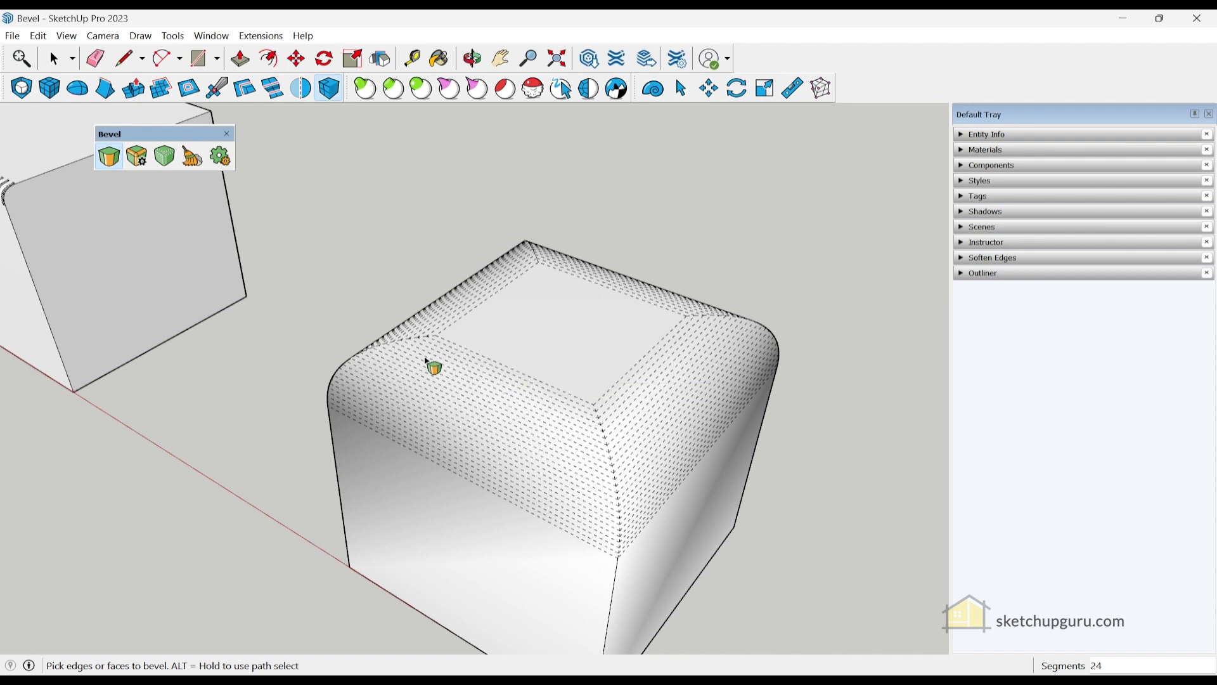
{"action": "key", "text": "space"}
{"action": "scroll", "coordinate": [431, 361], "scroll_direction": "down", "scroll_amount": 8}
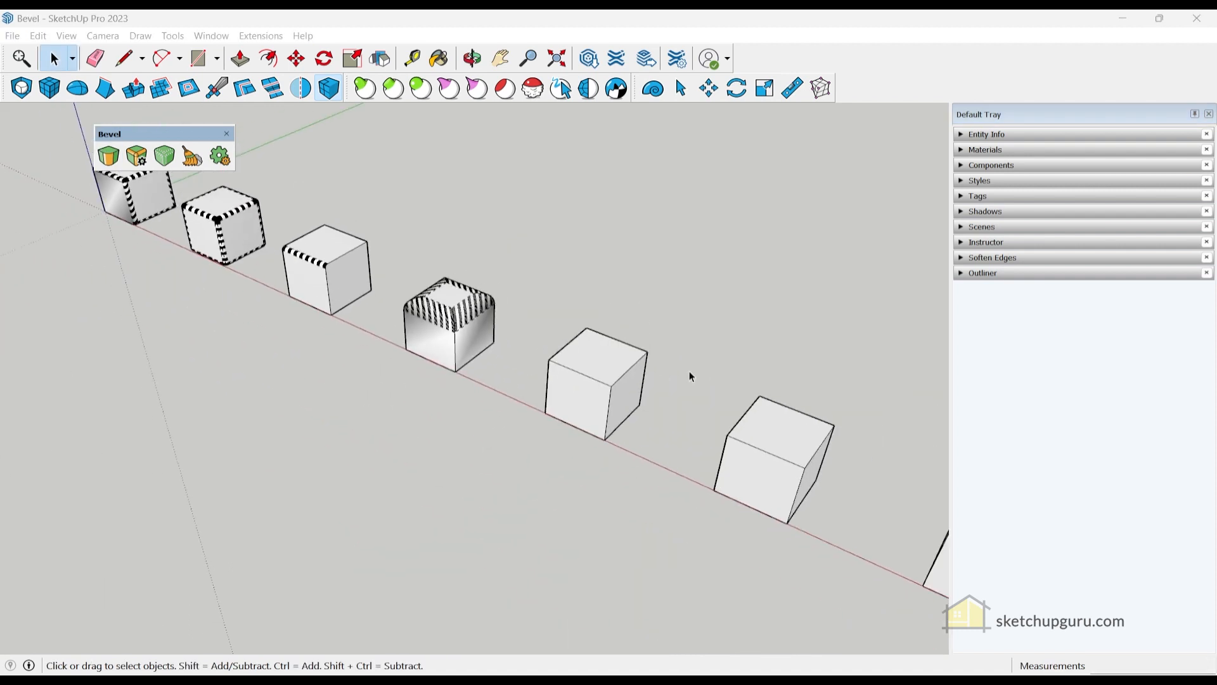
- Round the next cube's front top edge with a 24-segment bevel
{"action": "scroll", "coordinate": [690, 376], "scroll_direction": "up", "scroll_amount": 6}
{"action": "left_click", "coordinate": [109, 158]}
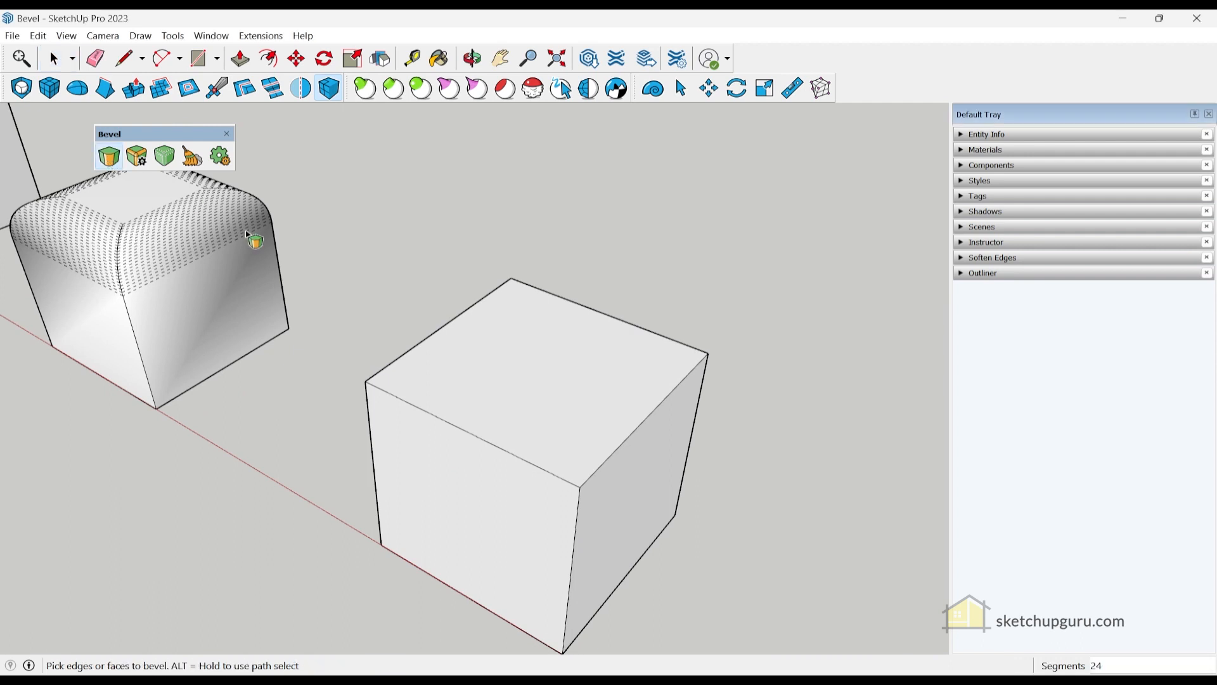
{"action": "left_click", "coordinate": [412, 405]}
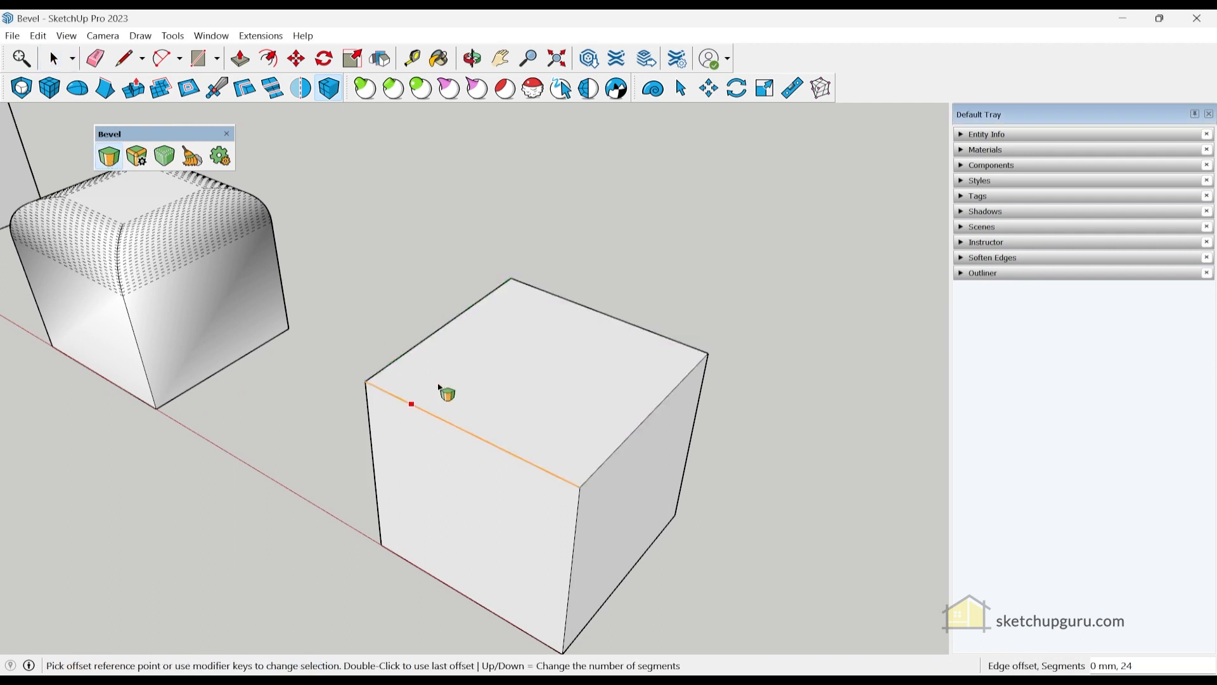
{"action": "left_click", "coordinate": [456, 339]}
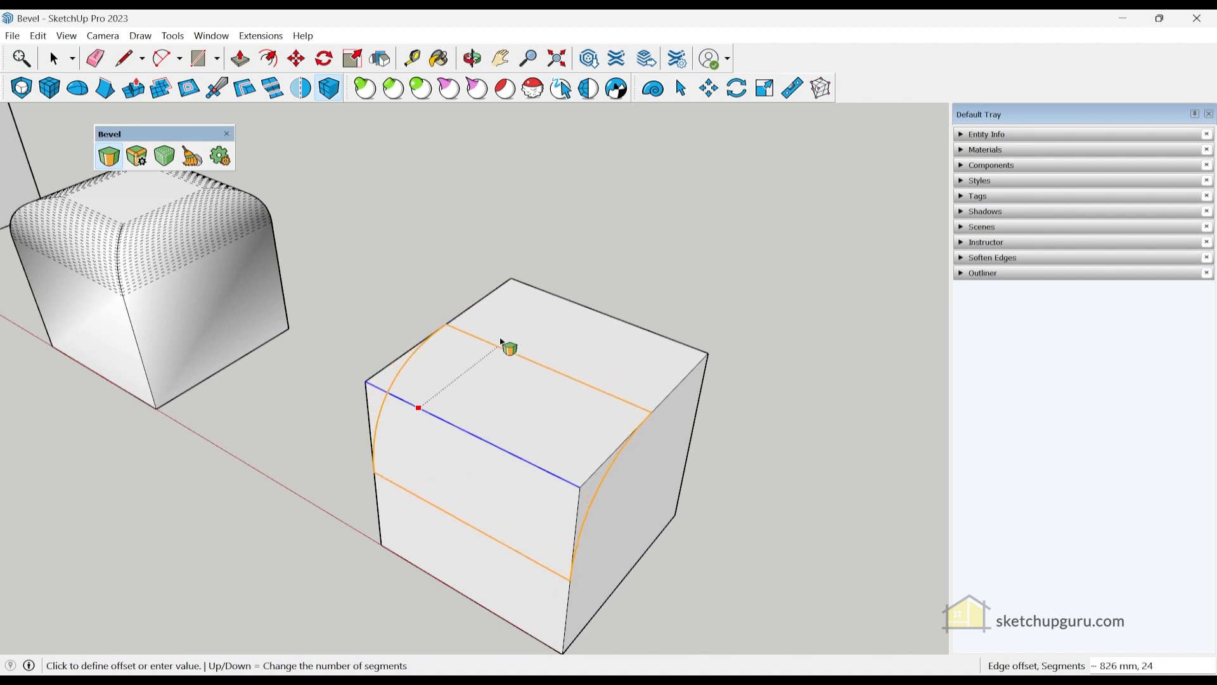
{"action": "left_click", "coordinate": [499, 399]}
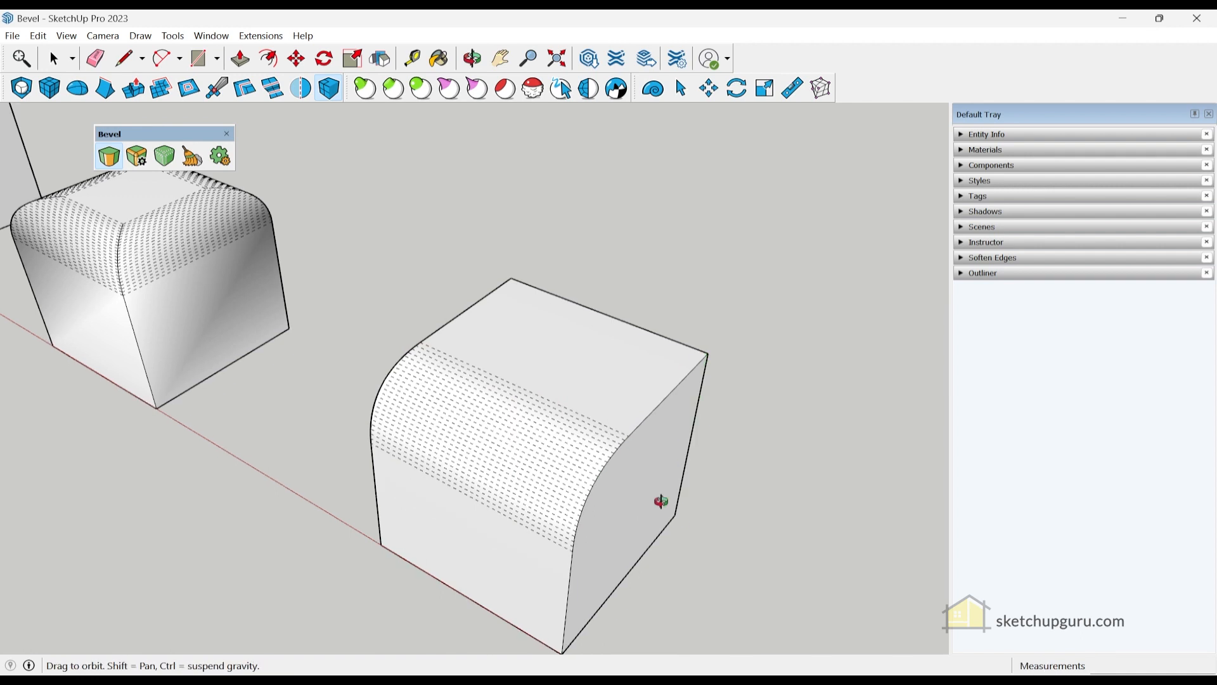
{"action": "middle_click_drag", "start_coordinate": [668, 505], "coordinate": [358, 272]}
- Bevel all edges around the cube's front face with 24-segment fillets
{"action": "left_click", "coordinate": [507, 420]}
{"action": "left_click", "coordinate": [500, 410]}
{"action": "left_click", "coordinate": [526, 472]}
{"action": "middle_click_drag", "start_coordinate": [598, 497], "coordinate": [739, 484]}
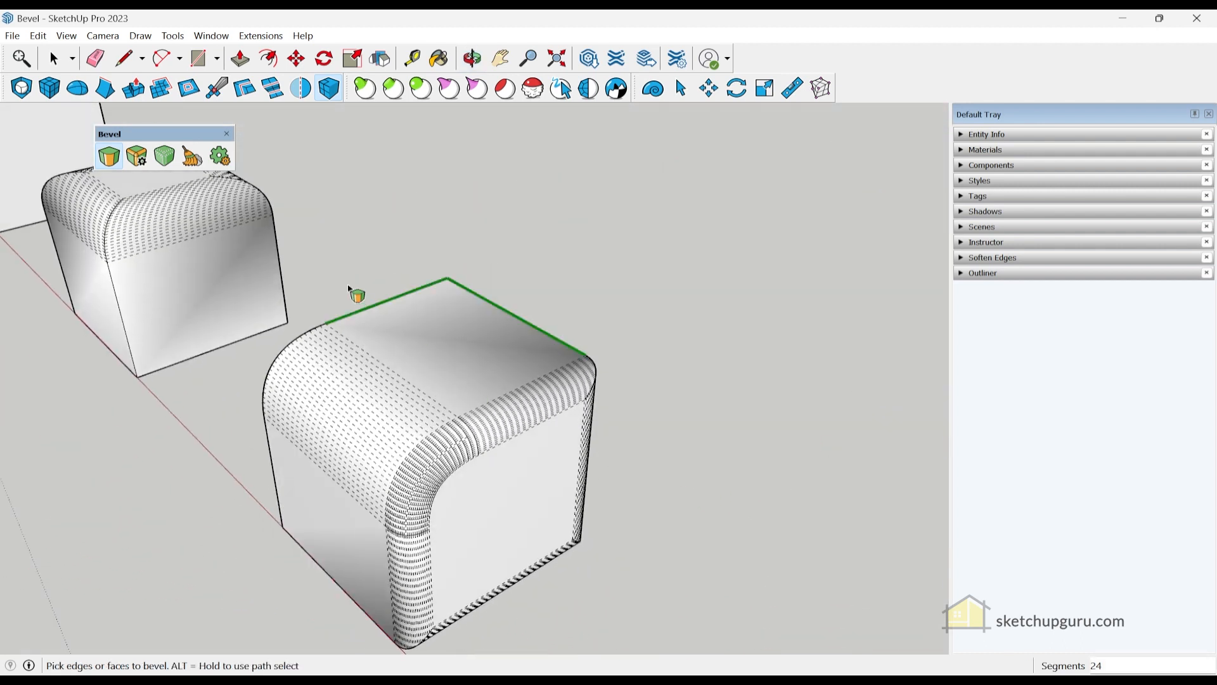
{"action": "scroll", "coordinate": [355, 285], "scroll_direction": "down", "scroll_amount": 3}
{"action": "key", "text": "ctrl+z"}
{"action": "middle_click_drag", "start_coordinate": [356, 267], "coordinate": [418, 305]}
{"action": "scroll", "coordinate": [431, 330], "scroll_direction": "up", "scroll_amount": 3}
{"action": "scroll", "coordinate": [620, 372], "scroll_direction": "down", "scroll_amount": 1}
{"action": "scroll", "coordinate": [447, 374], "scroll_direction": "up", "scroll_amount": 2}
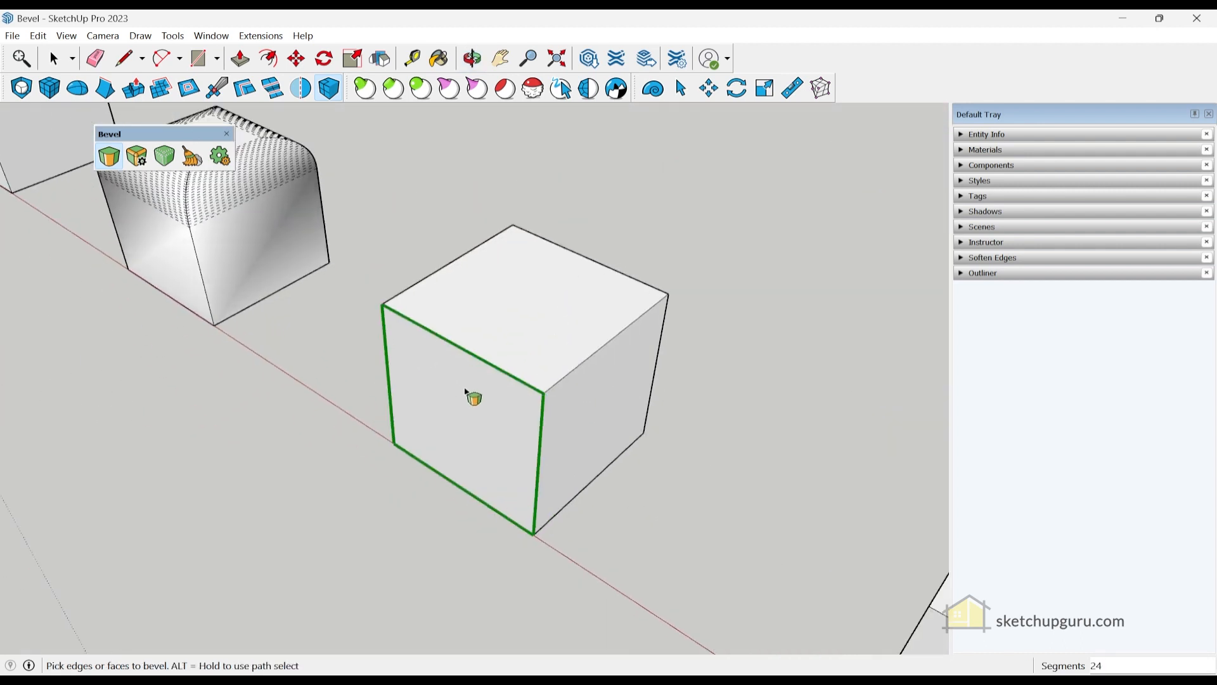
- Bevel the third cube's top-face edges with a trial 579 mm offset
{"action": "middle_click_drag", "start_coordinate": [920, 350], "coordinate": [728, 388]}
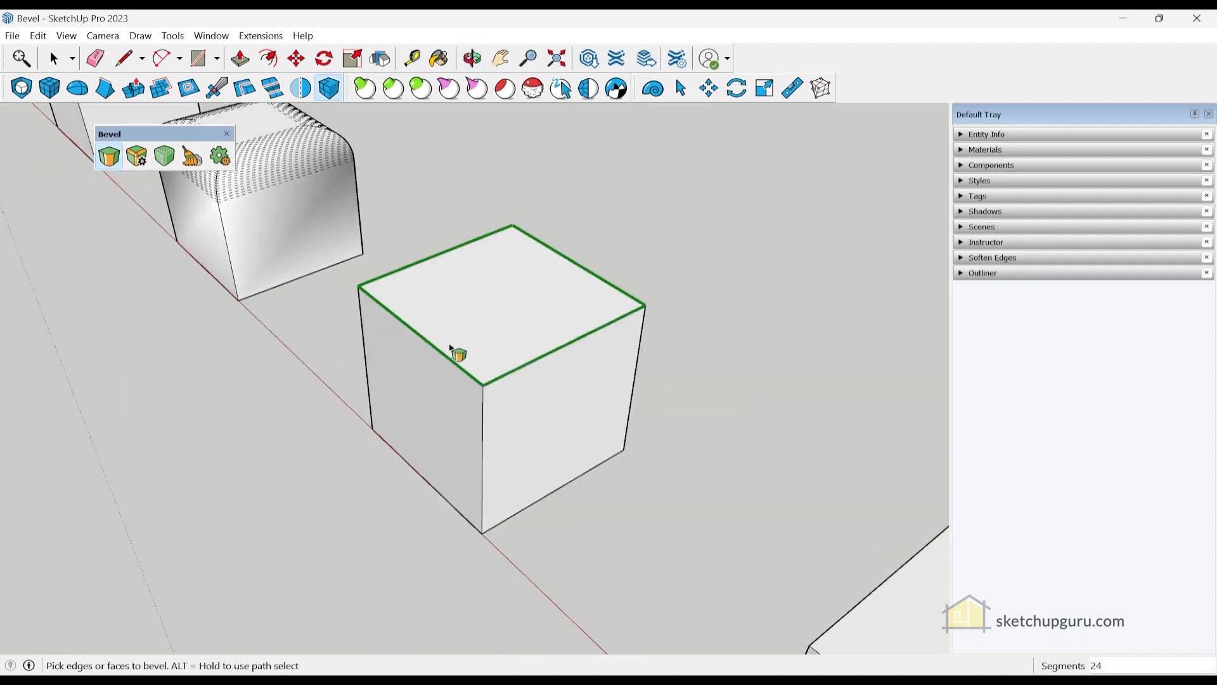
{"action": "left_click", "coordinate": [427, 330]}
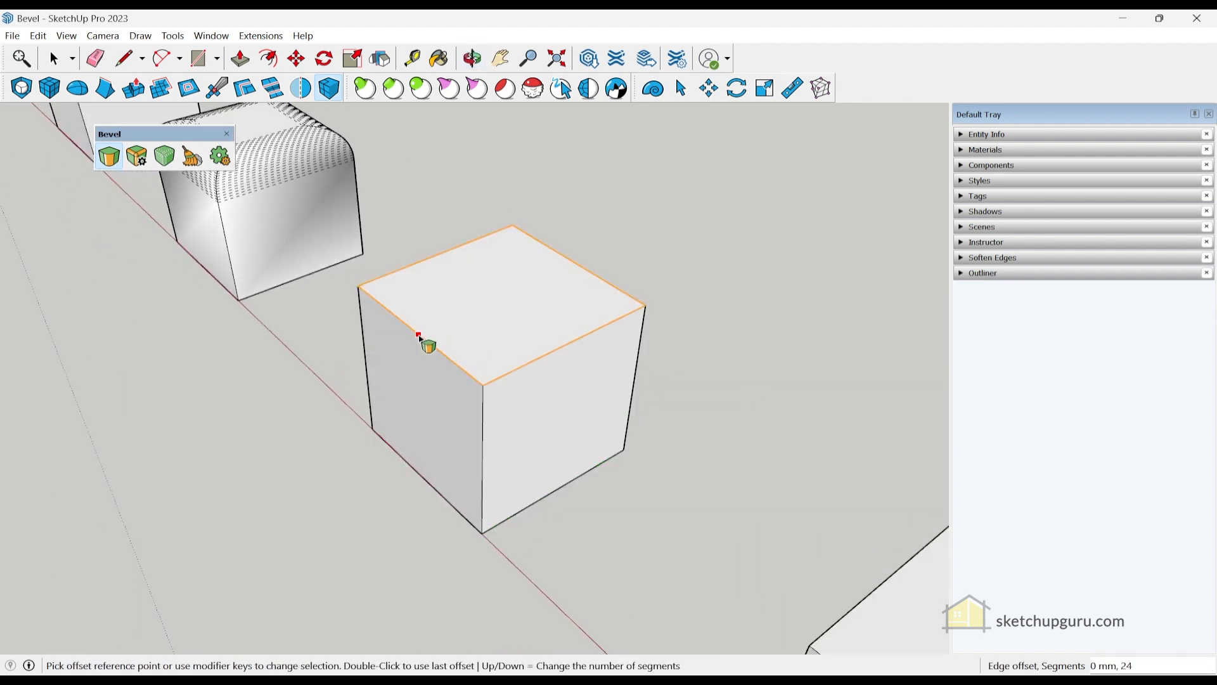
{"action": "left_click", "coordinate": [420, 334]}
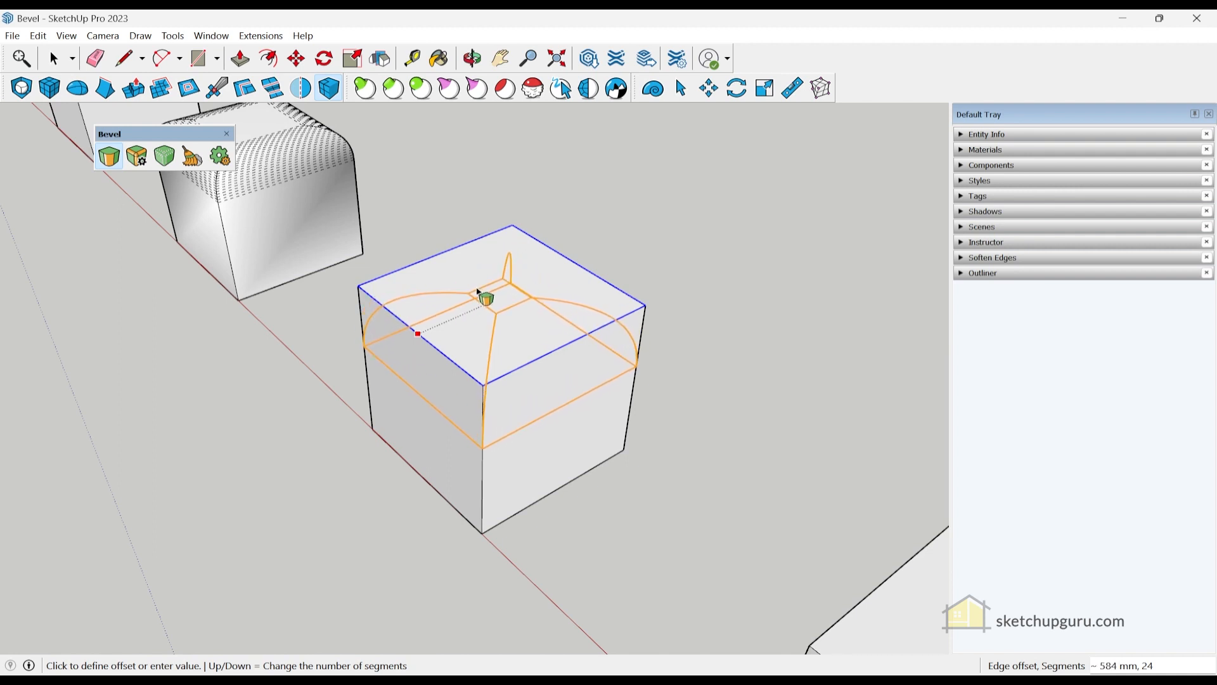
{"action": "left_click", "coordinate": [478, 292]}
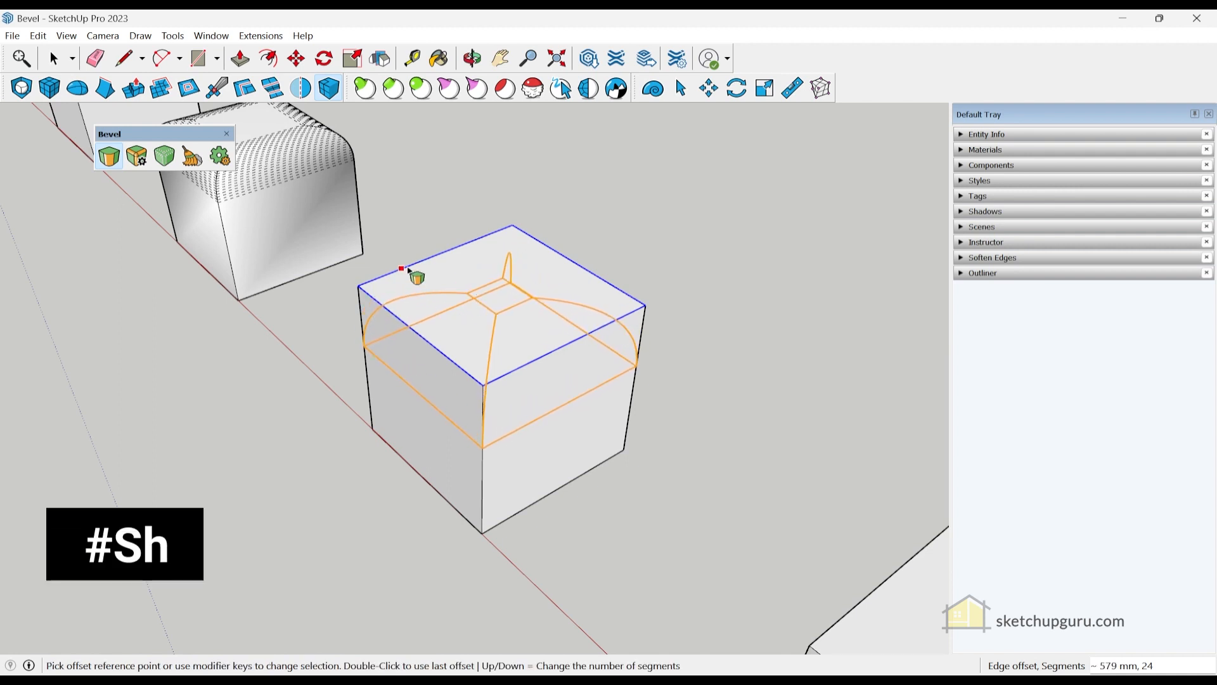
- Drop two edges from the bevel and round the remaining opposite pair at about 473 mm
{"action": "key", "text": "ctrl+shift"}
{"action": "left_click", "coordinate": [430, 265], "text": "ctrl+shift"}
{"action": "left_click", "coordinate": [539, 363], "text": "ctrl+shift"}
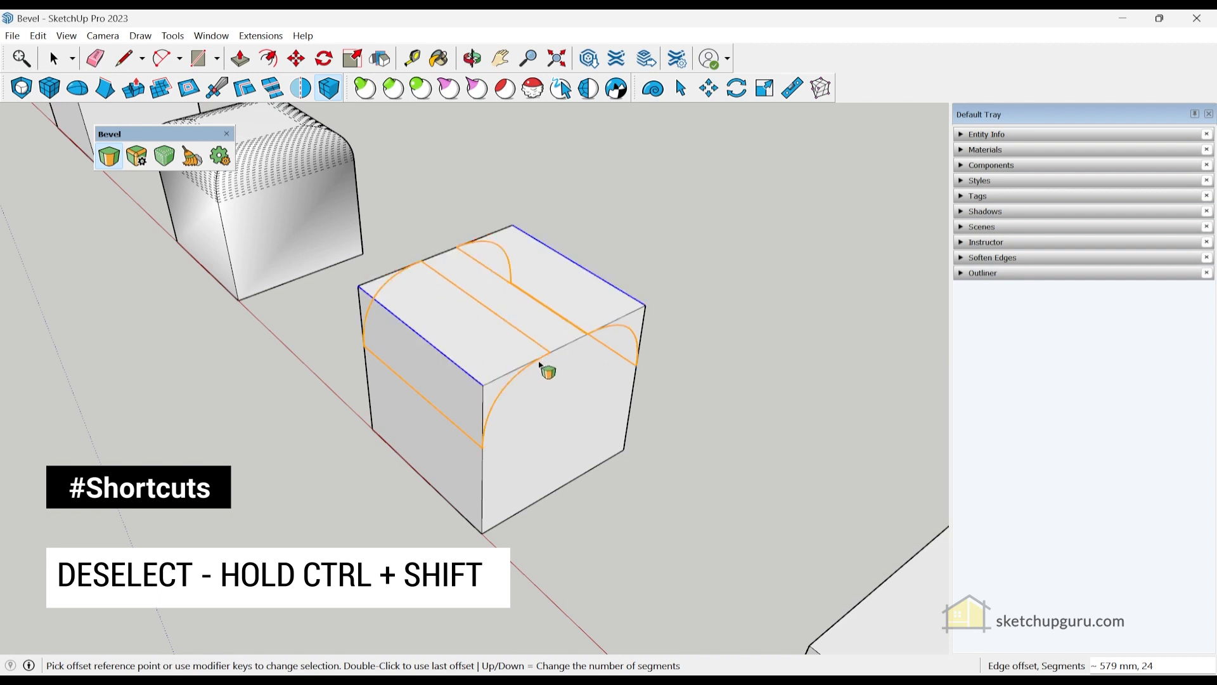
{"action": "left_click", "coordinate": [448, 321]}
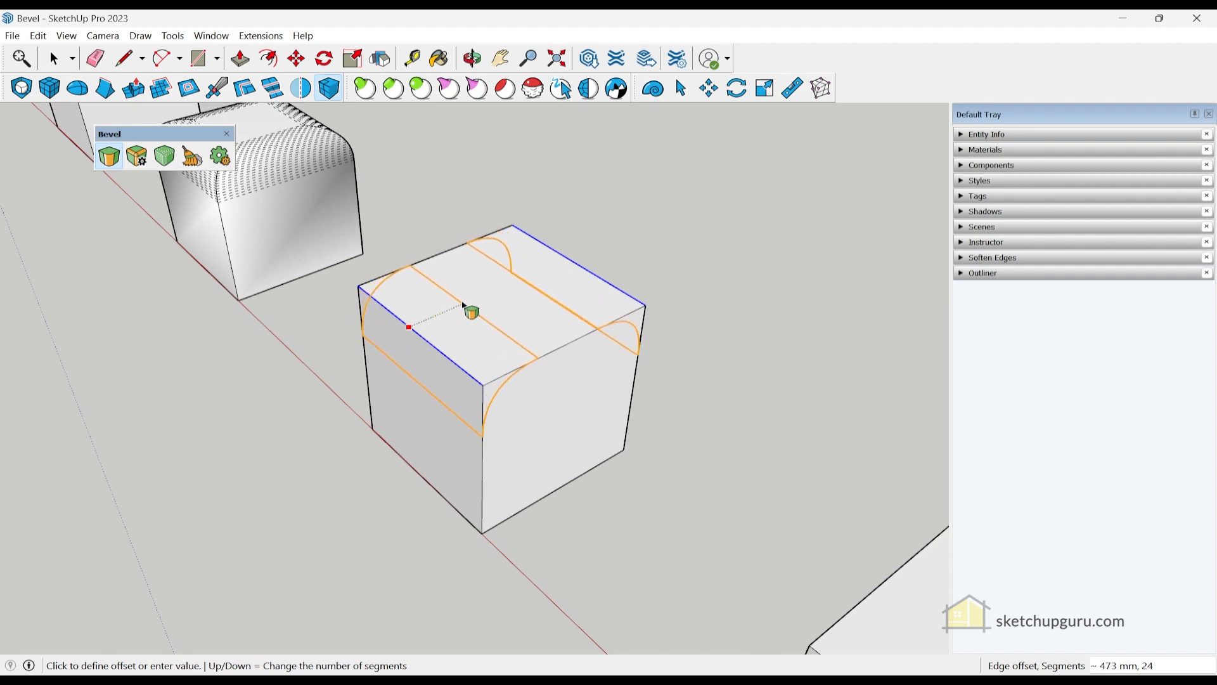
{"action": "left_click", "coordinate": [465, 306]}
{"action": "middle_click_drag", "start_coordinate": [609, 478], "coordinate": [610, 516]}
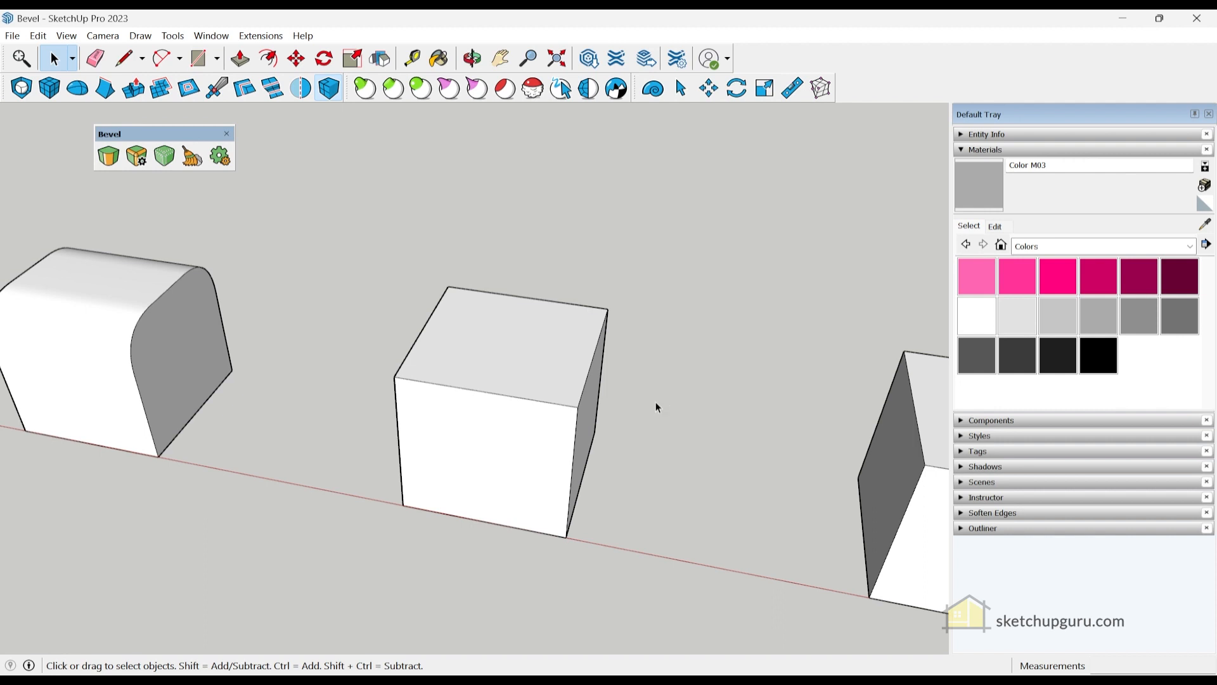
{"action": "middle_click_drag", "start_coordinate": [671, 394], "coordinate": [620, 444]}
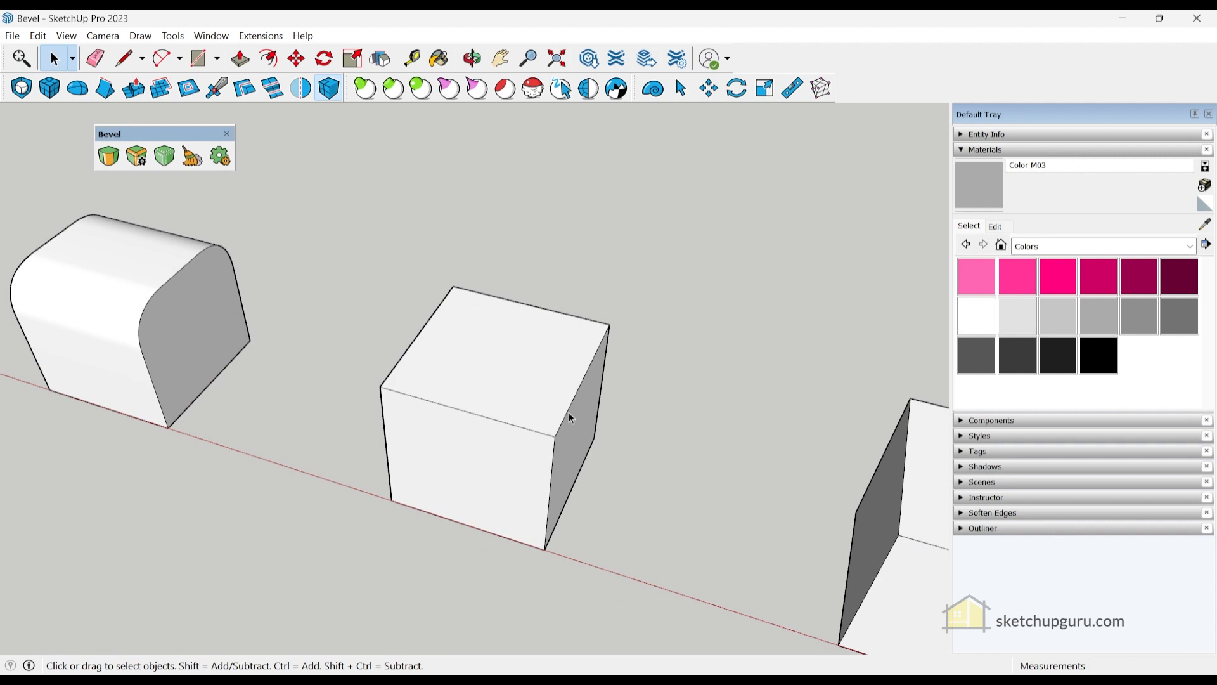
{"action": "scroll", "coordinate": [564, 406], "scroll_direction": "down", "scroll_amount": 3}
{"action": "scroll", "coordinate": [554, 362], "scroll_direction": "up", "scroll_amount": 3}
{"action": "middle_click_drag", "start_coordinate": [561, 386], "coordinate": [513, 391]}
{"action": "triple_click", "coordinate": [497, 381]}
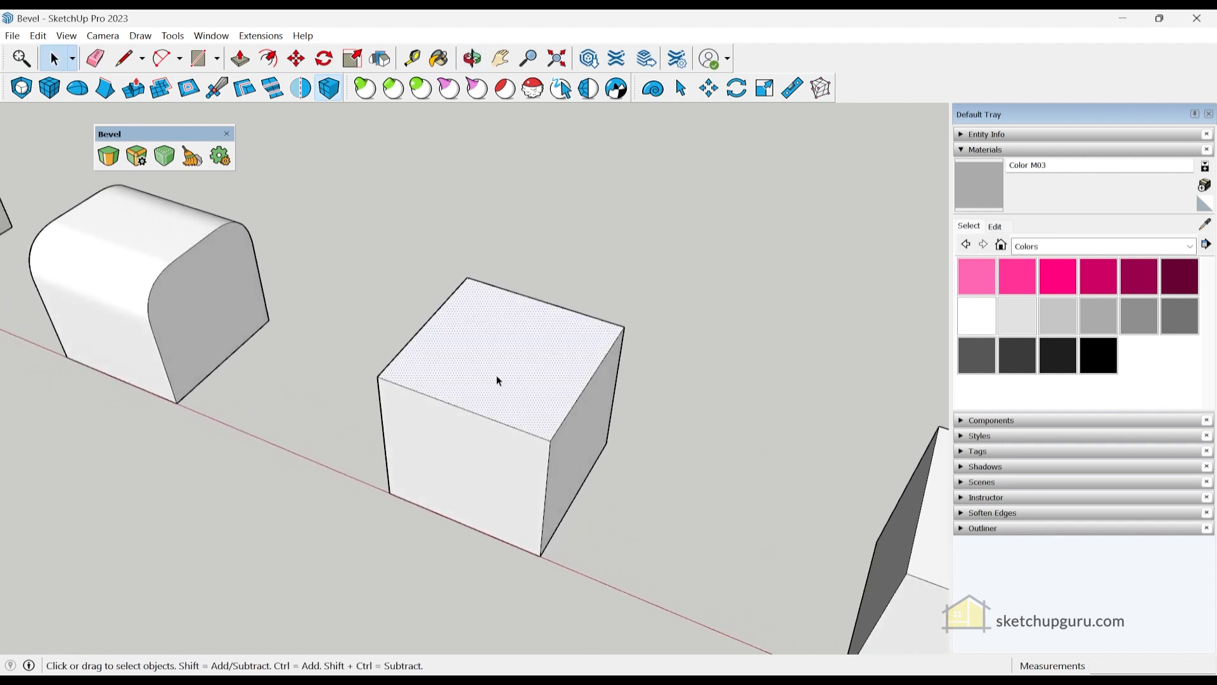
{"action": "left_click", "coordinate": [138, 157]}
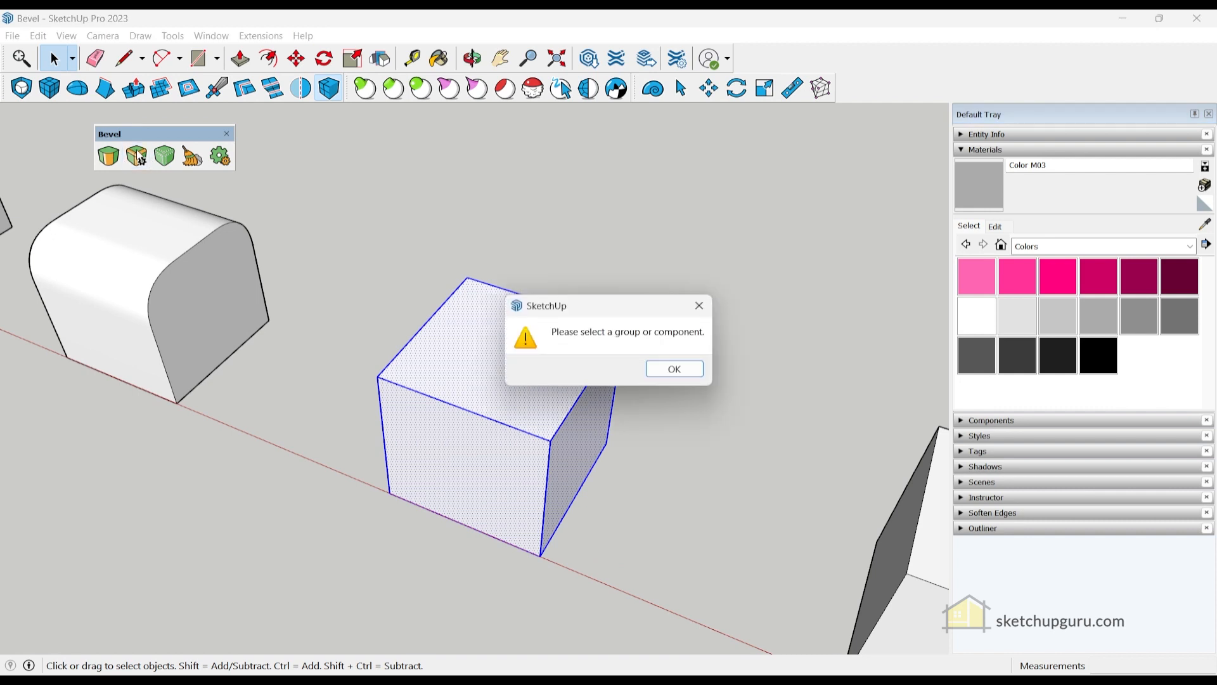
{"action": "left_click", "coordinate": [673, 370]}
- Make the plain cube a group and apply a Live Bevel to it
{"action": "right_click", "coordinate": [493, 361]}
{"action": "left_click", "coordinate": [538, 145]}
{"action": "middle_click_drag", "start_coordinate": [514, 256], "coordinate": [204, 189]}
{"action": "left_click", "coordinate": [138, 156]}
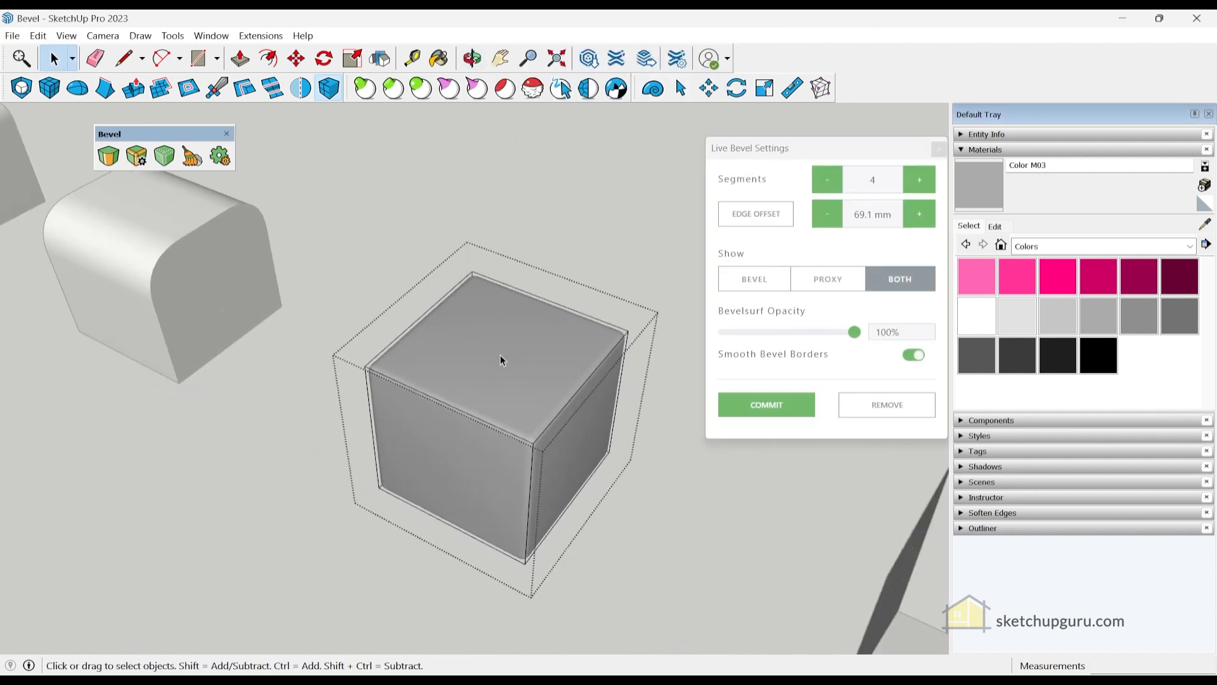
{"action": "mouse_move", "coordinate": [513, 360]}
{"action": "middle_mouse_down"}
{"action": "mouse_move", "coordinate": [407, 293]}
{"action": "mouse_move", "coordinate": [494, 331]}
{"action": "middle_mouse_up"}
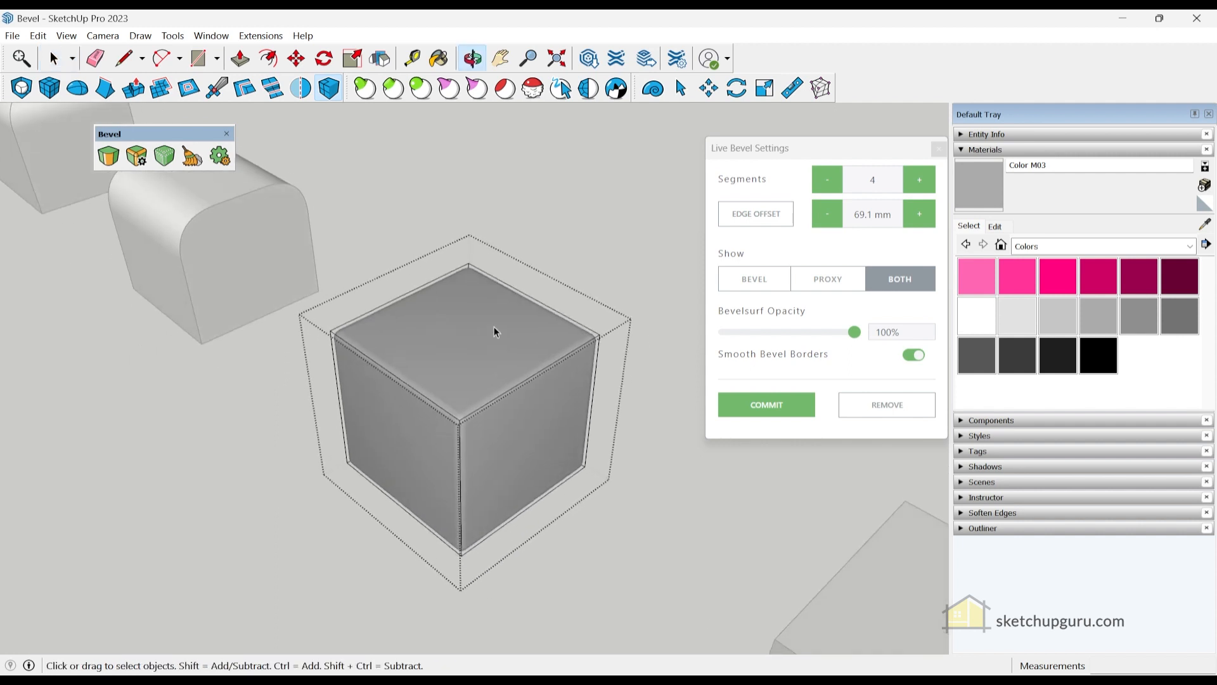
- Try 250 and 100 mm edge offsets, then step the offset up to 159.4 mm
{"action": "left_click", "coordinate": [866, 217]}
{"action": "type", "text": "250"}
{"action": "key", "text": "Return"}
{"action": "left_click", "coordinate": [870, 216]}
{"action": "type", "text": "1"}
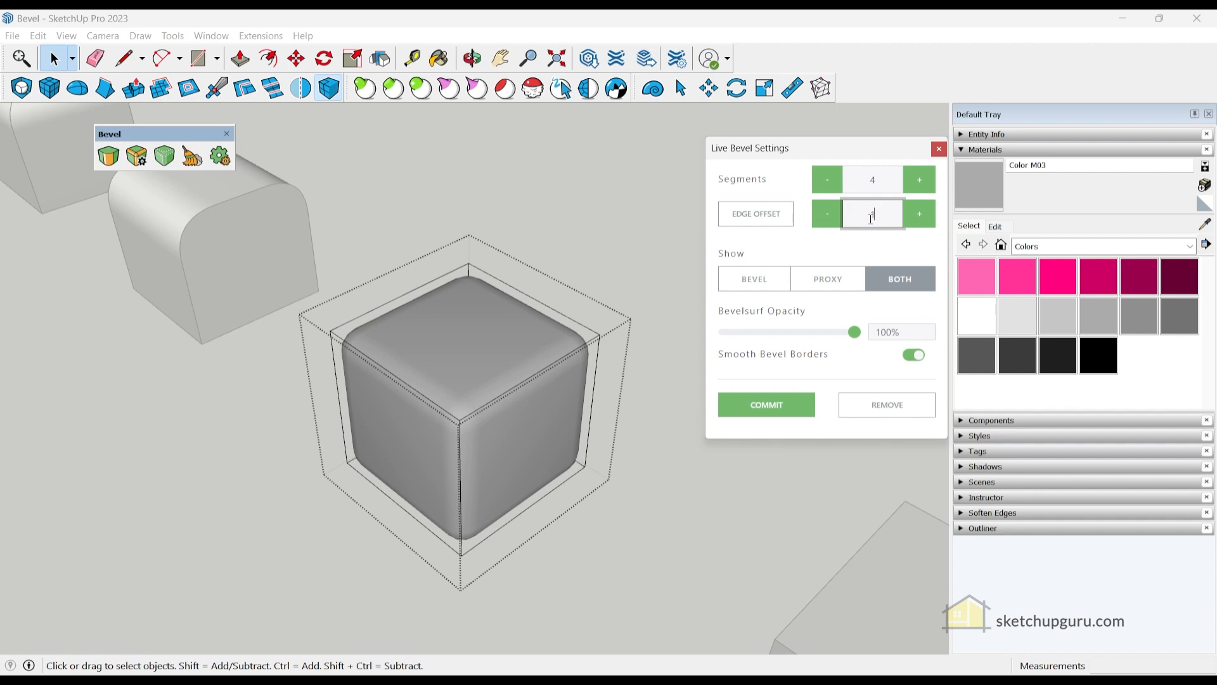
{"action": "type", "text": "00"}
{"action": "key", "text": "Return"}
{"action": "left_click", "coordinate": [919, 216]}
{"action": "left_click", "coordinate": [923, 217]}
{"action": "left_click", "coordinate": [924, 218]}
{"action": "left_click", "coordinate": [924, 218]}
{"action": "left_click", "coordinate": [923, 218]}
{"action": "left_click", "coordinate": [923, 218]}
{"action": "left_click", "coordinate": [922, 218]}
{"action": "left_click", "coordinate": [922, 218]}
{"action": "left_click", "coordinate": [922, 218]}
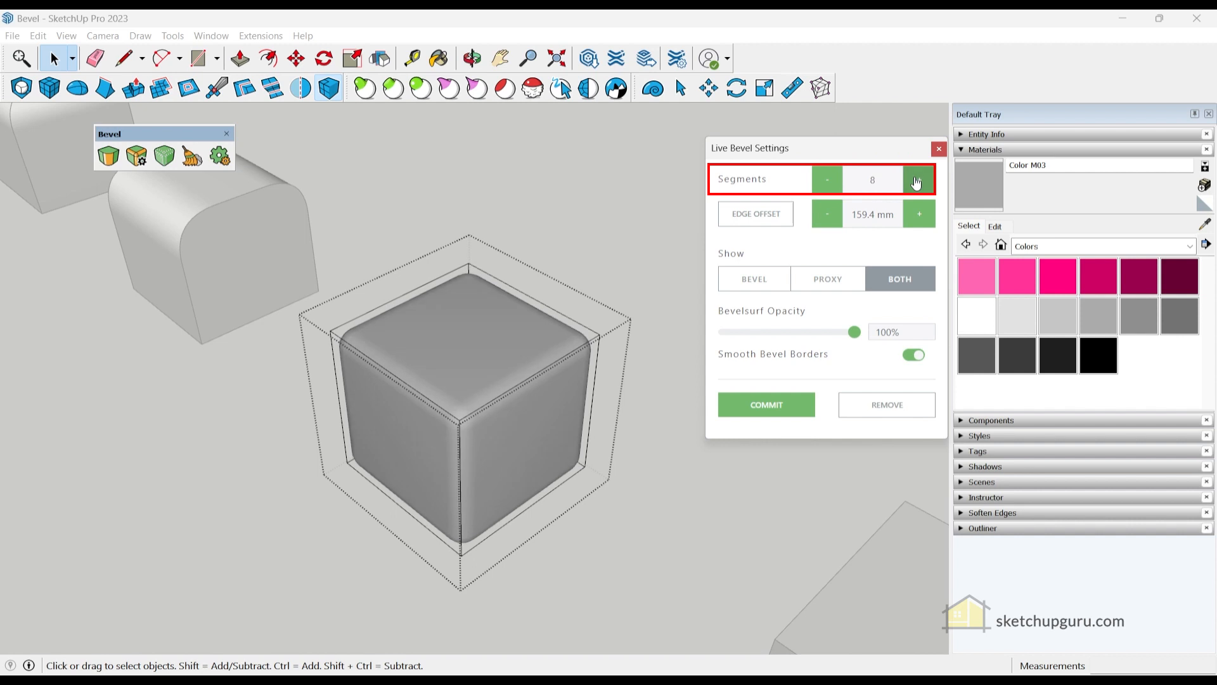
- Increase the live bevel to 10 segments
{"action": "left_click", "coordinate": [836, 181]}
{"action": "left_click", "coordinate": [837, 181]}
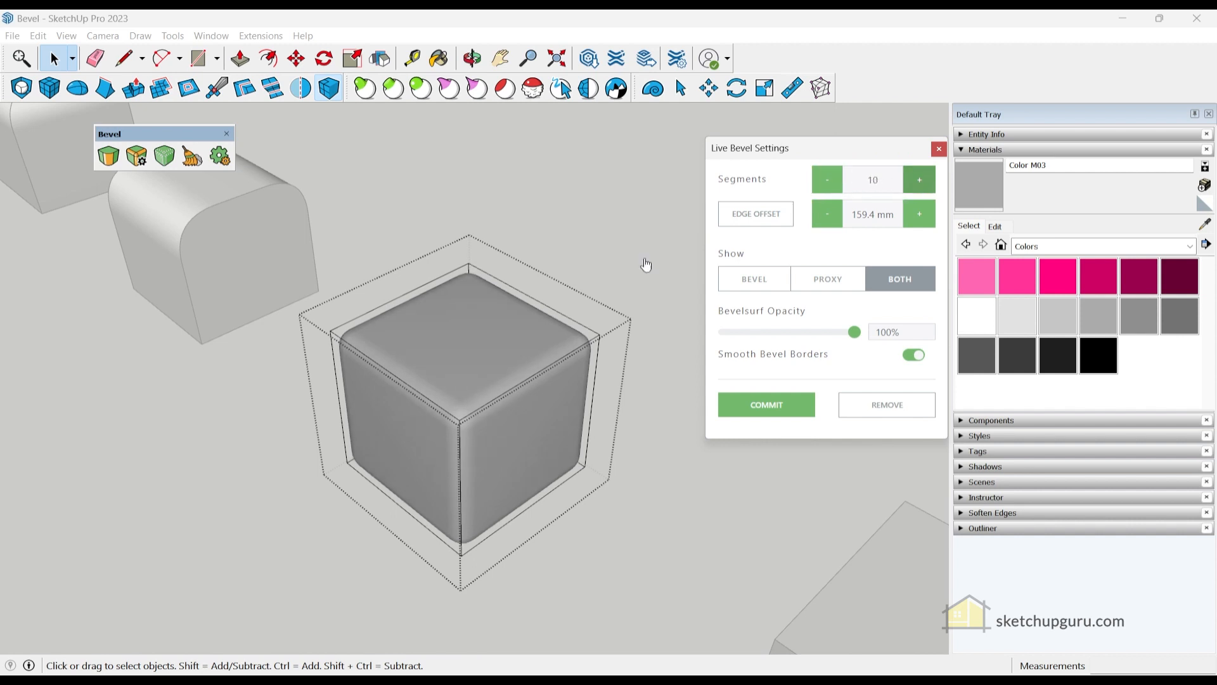
{"action": "scroll", "coordinate": [463, 353], "scroll_direction": "up", "scroll_amount": 8}
{"action": "scroll", "coordinate": [424, 317], "scroll_direction": "down", "scroll_amount": 3}
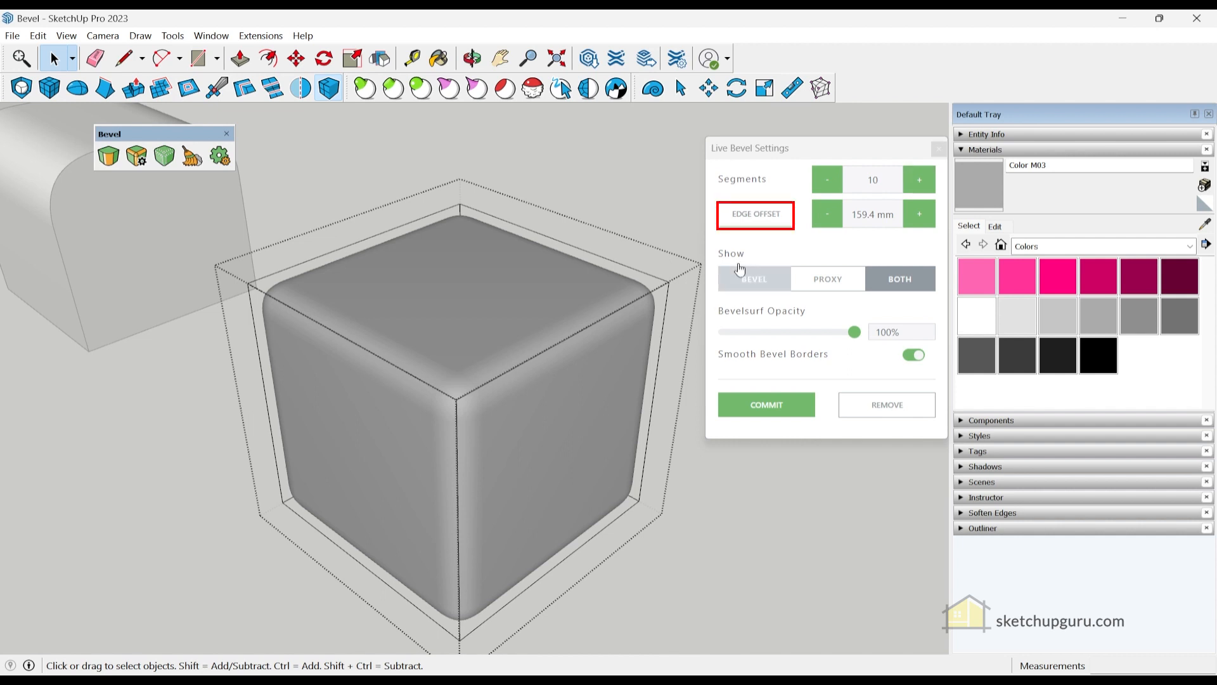
- Pick the offset directly on the cube edge to set the live bevel to 192.4 mm
{"action": "left_click", "coordinate": [768, 219]}
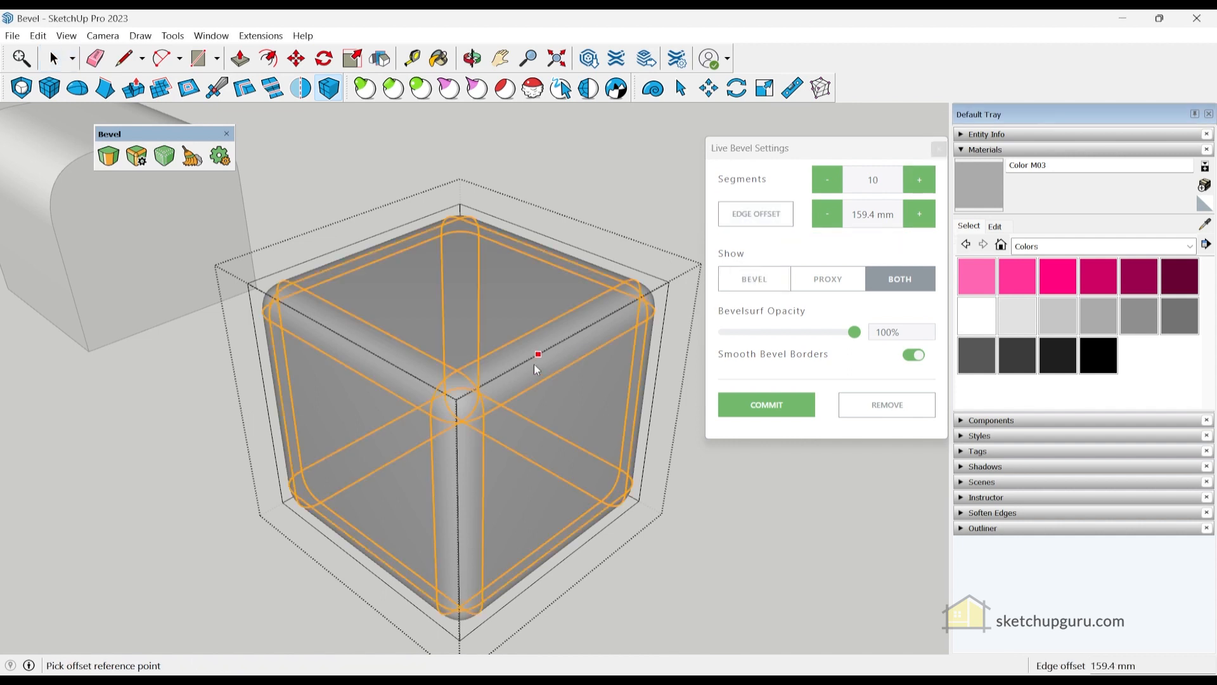
{"action": "left_click", "coordinate": [373, 355]}
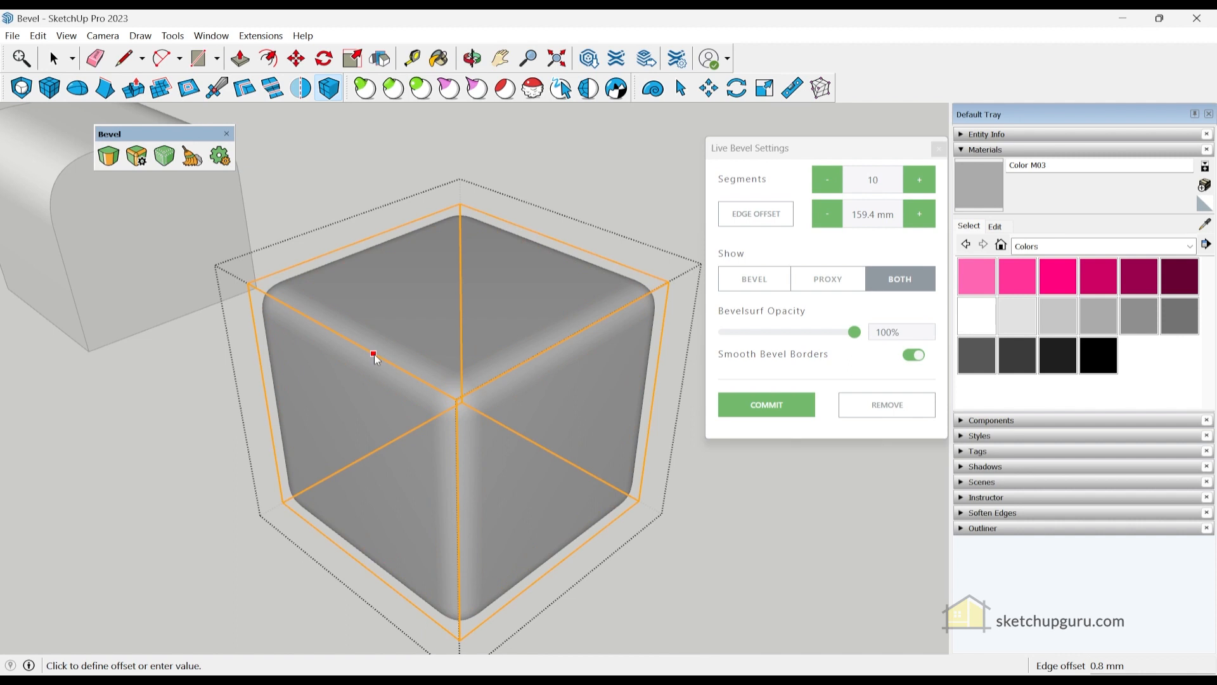
{"action": "left_click", "coordinate": [376, 389]}
{"action": "middle_click_drag", "start_coordinate": [481, 461], "coordinate": [521, 499]}
{"action": "scroll", "coordinate": [372, 387], "scroll_direction": "up", "scroll_amount": 2}
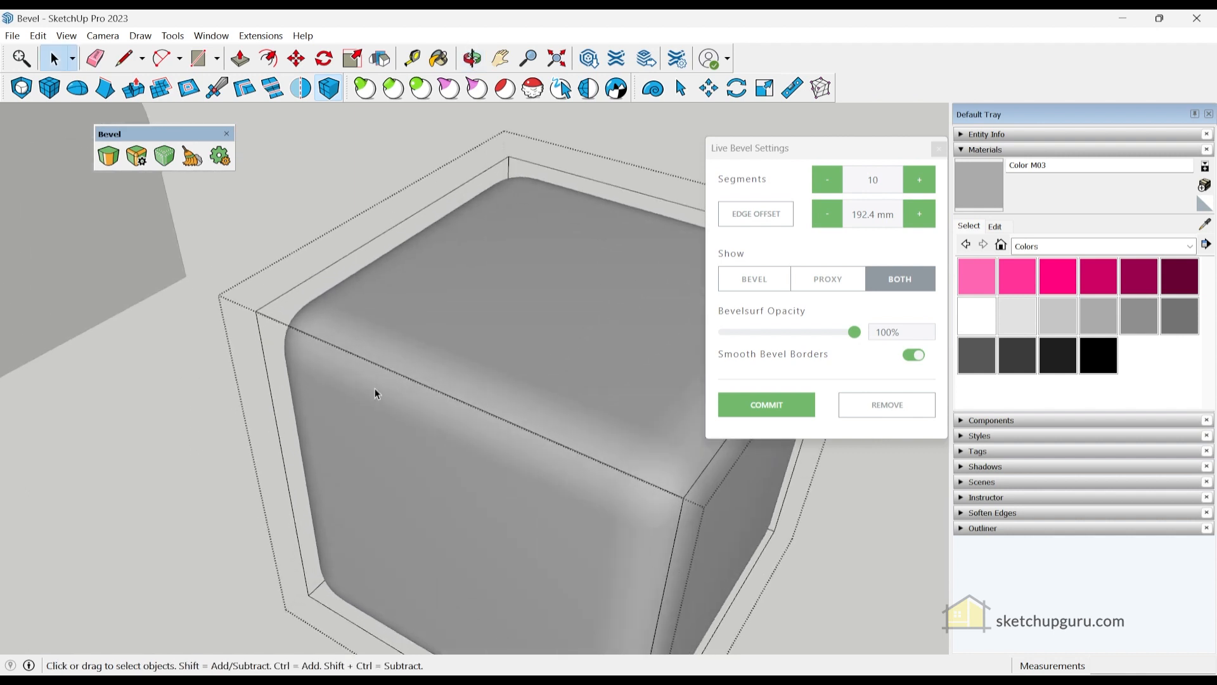
{"action": "scroll", "coordinate": [374, 387], "scroll_direction": "down", "scroll_amount": 2}
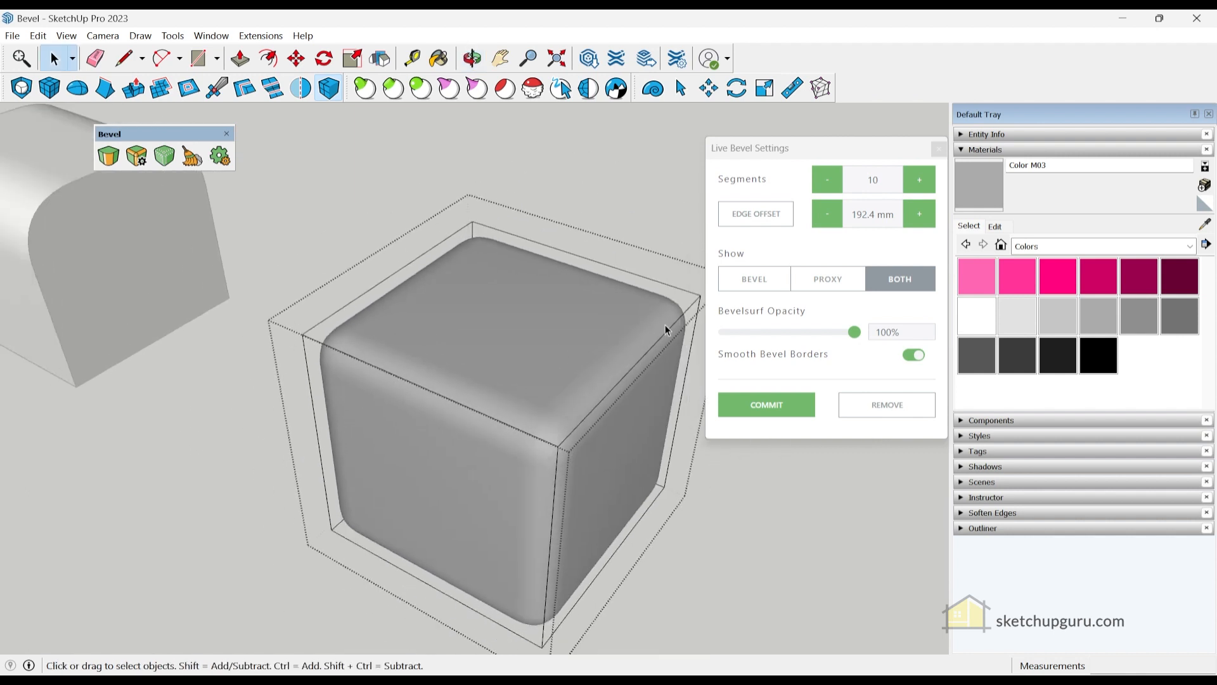
- Preview the cube as PROXY, then BEVEL, then BOTH
{"action": "left_click", "coordinate": [830, 282]}
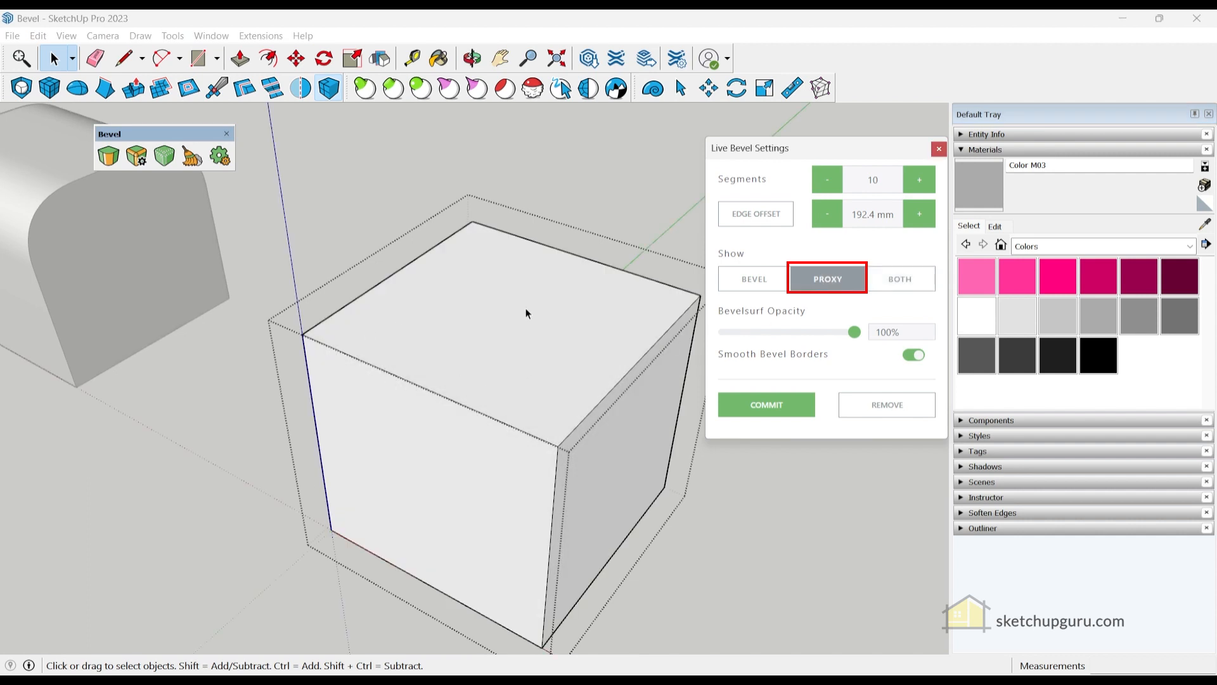
{"action": "middle_click_drag", "start_coordinate": [517, 353], "coordinate": [607, 346]}
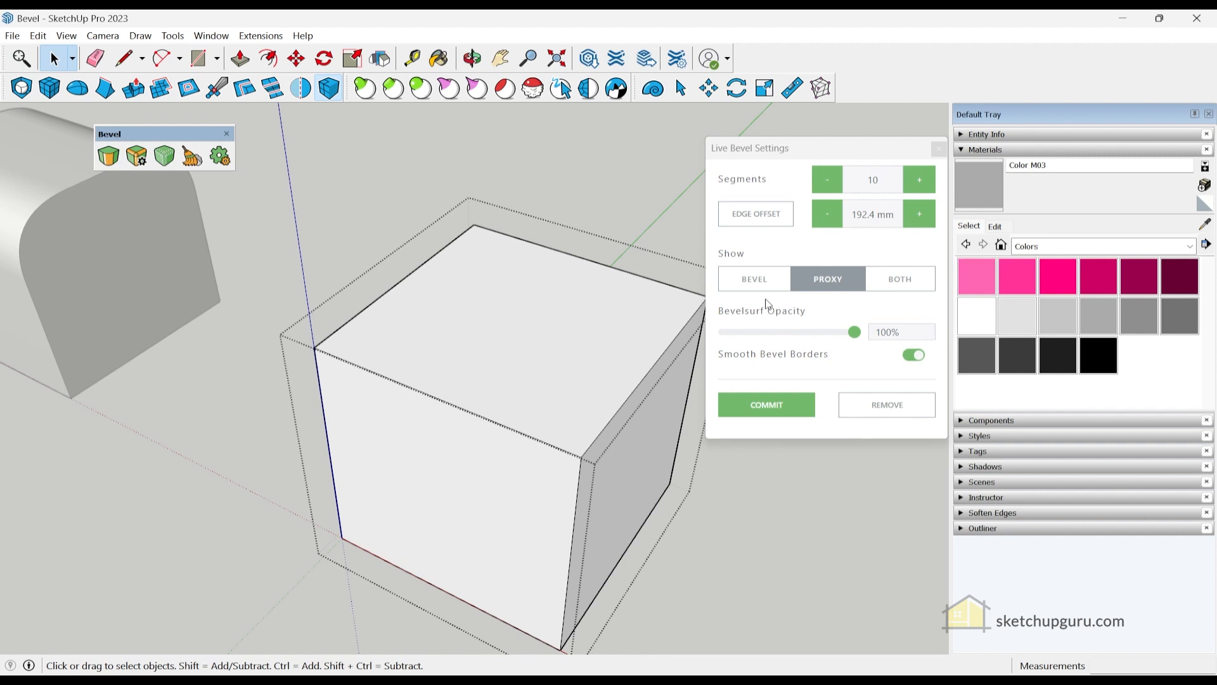
{"action": "left_click", "coordinate": [753, 279]}
{"action": "middle_click_drag", "start_coordinate": [634, 405], "coordinate": [642, 302]}
{"action": "left_click", "coordinate": [900, 279]}
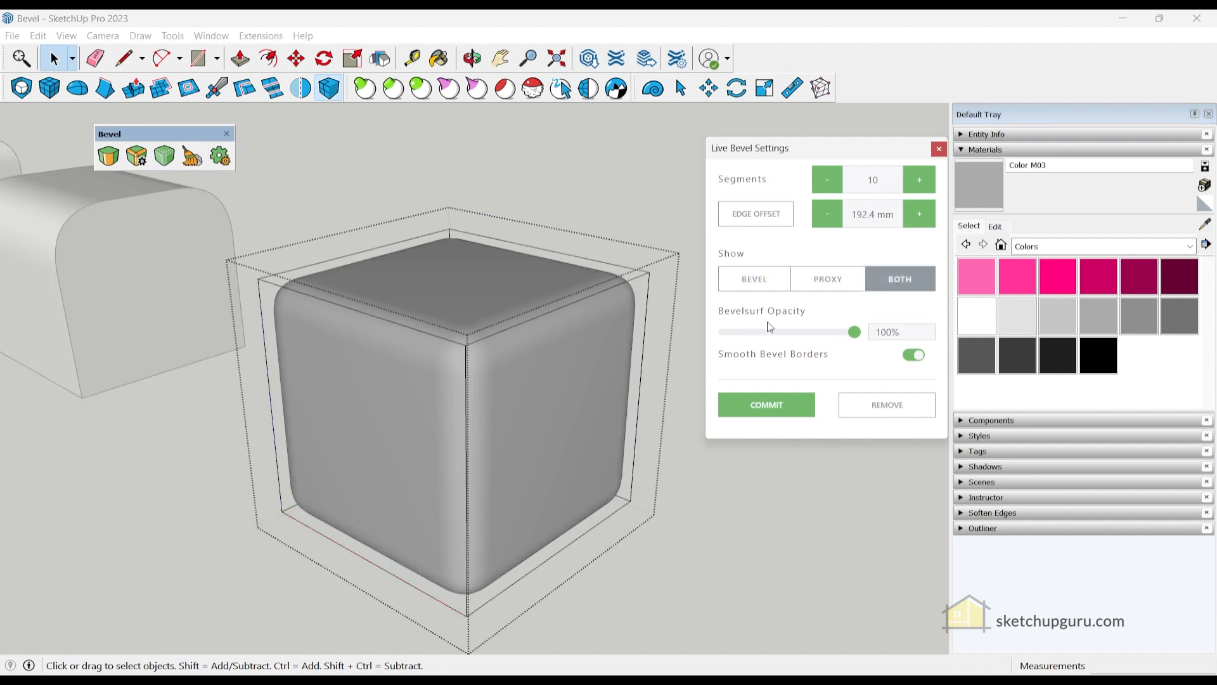
- Lower the Bevelsurf opacity to 47% and 56%, then restore it to 100%
{"action": "left_click_drag", "start_coordinate": [855, 337], "coordinate": [797, 332]}
{"action": "middle_click_drag", "start_coordinate": [478, 375], "coordinate": [535, 334]}
{"action": "middle_click_drag", "start_coordinate": [556, 383], "coordinate": [448, 294]}
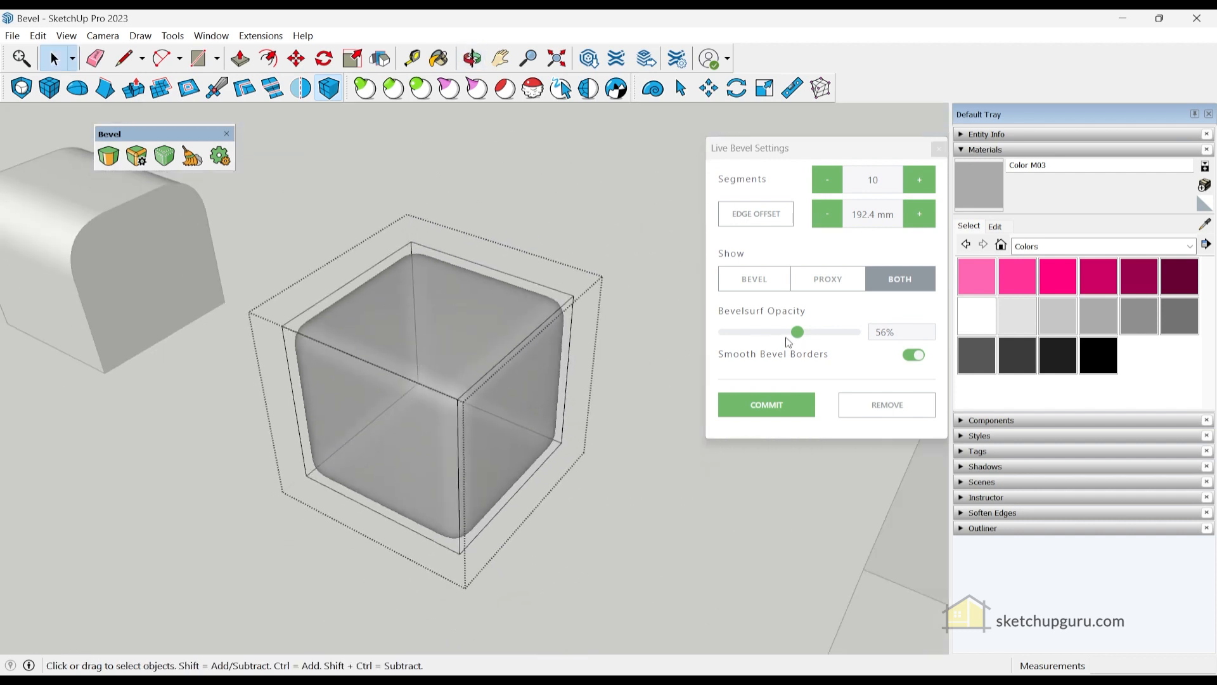
{"action": "left_click_drag", "start_coordinate": [804, 340], "coordinate": [844, 332]}
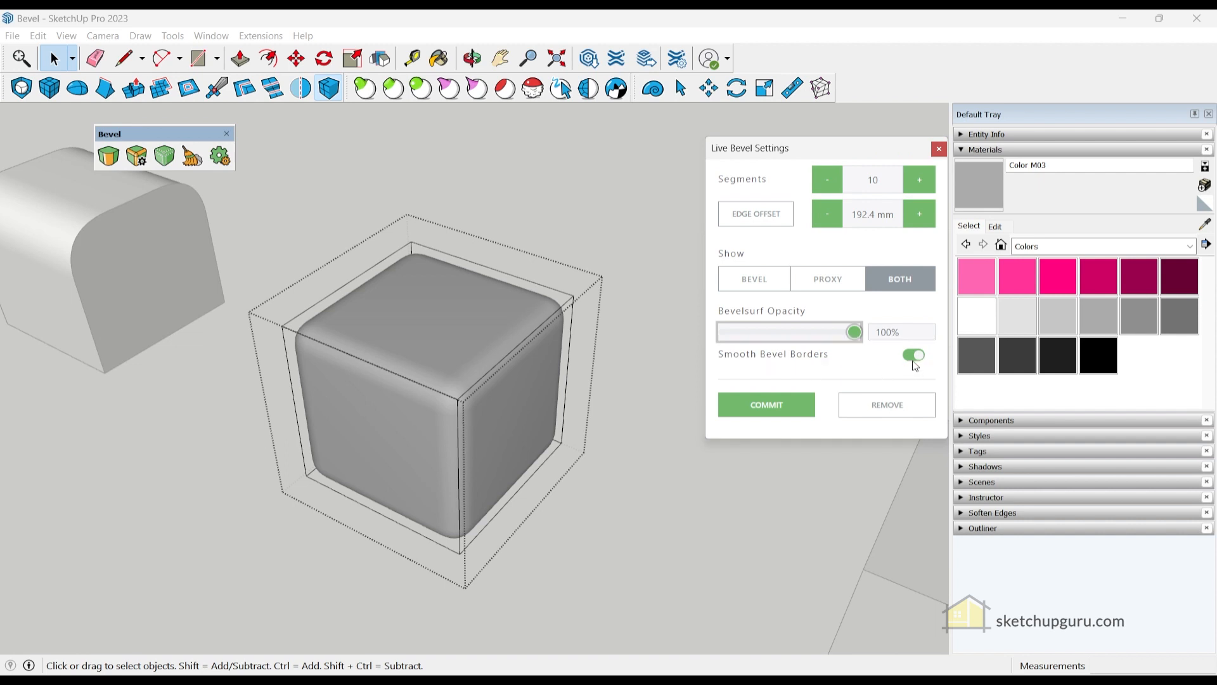
{"action": "scroll", "coordinate": [460, 392], "scroll_direction": "up", "scroll_amount": 3}
{"action": "middle_click_drag", "start_coordinate": [530, 503], "coordinate": [529, 436]}
{"action": "scroll", "coordinate": [557, 409], "scroll_direction": "down", "scroll_amount": 3}
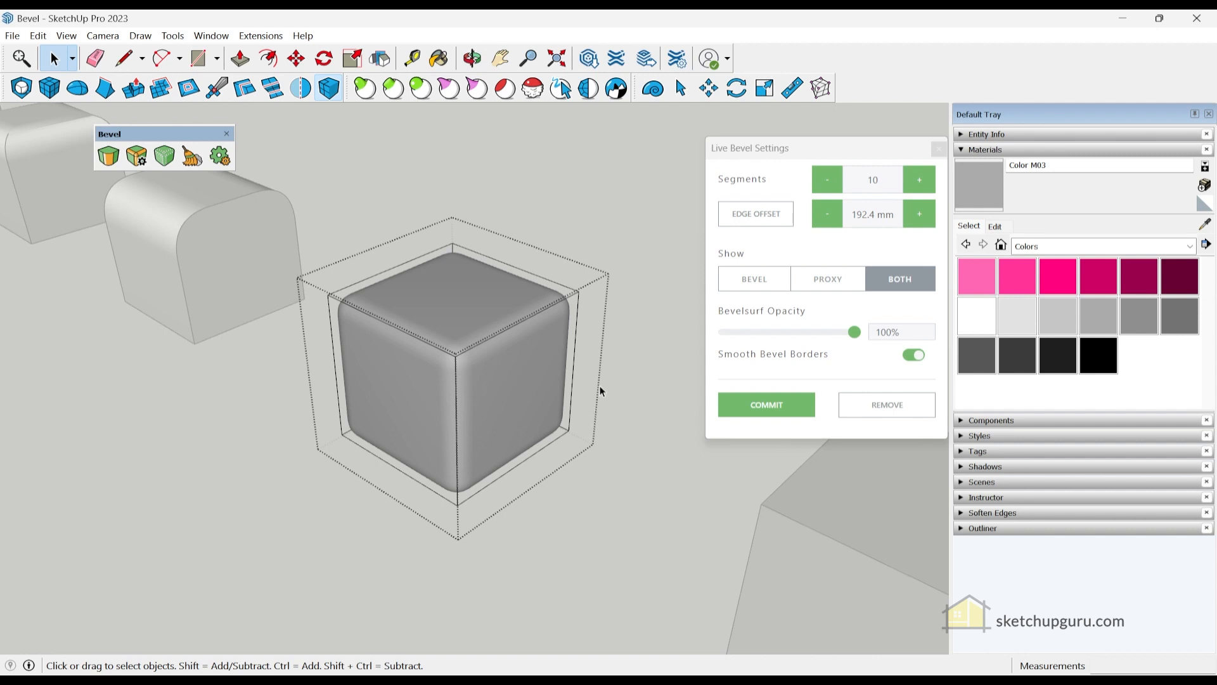
- Switch off Smooth Bevel Borders for the cube's live bevel
{"action": "left_click", "coordinate": [917, 364]}
{"action": "left_click", "coordinate": [917, 365]}
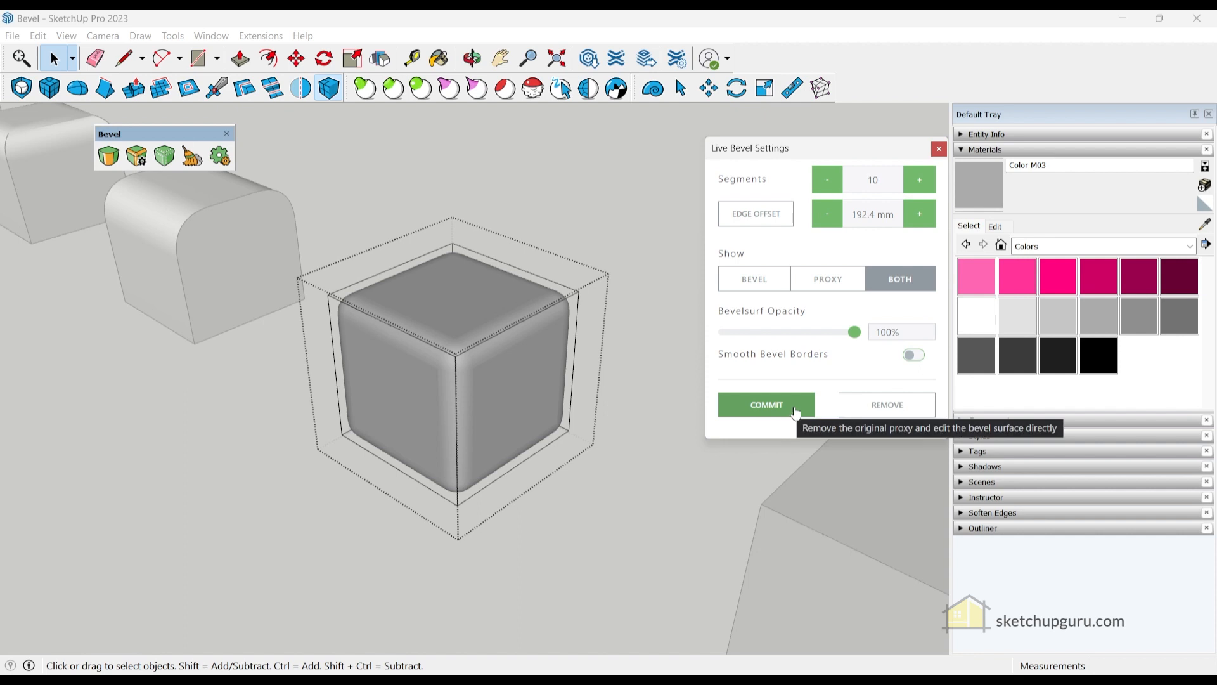
{"action": "scroll", "coordinate": [529, 380], "scroll_direction": "down", "scroll_amount": 3}
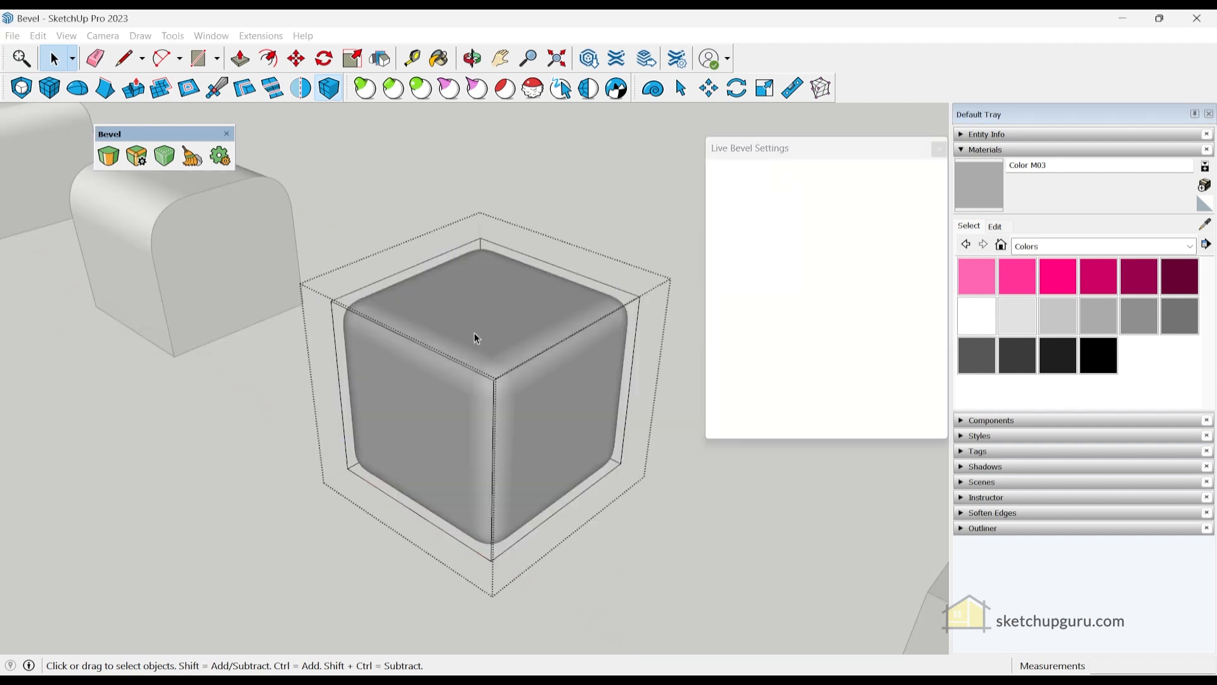
{"action": "scroll", "coordinate": [478, 302], "scroll_direction": "down", "scroll_amount": 3}
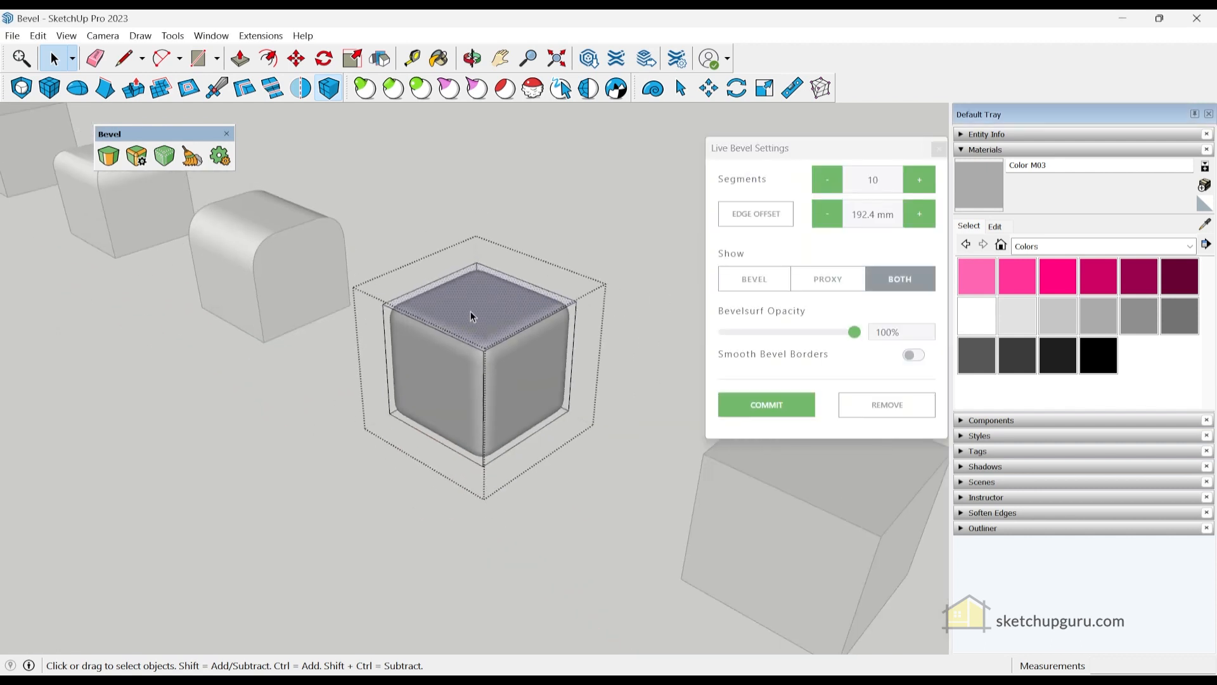
- Push/Pull the cube's top face up into a taller box
{"action": "key", "text": "p"}
{"action": "left_click", "coordinate": [469, 317]}
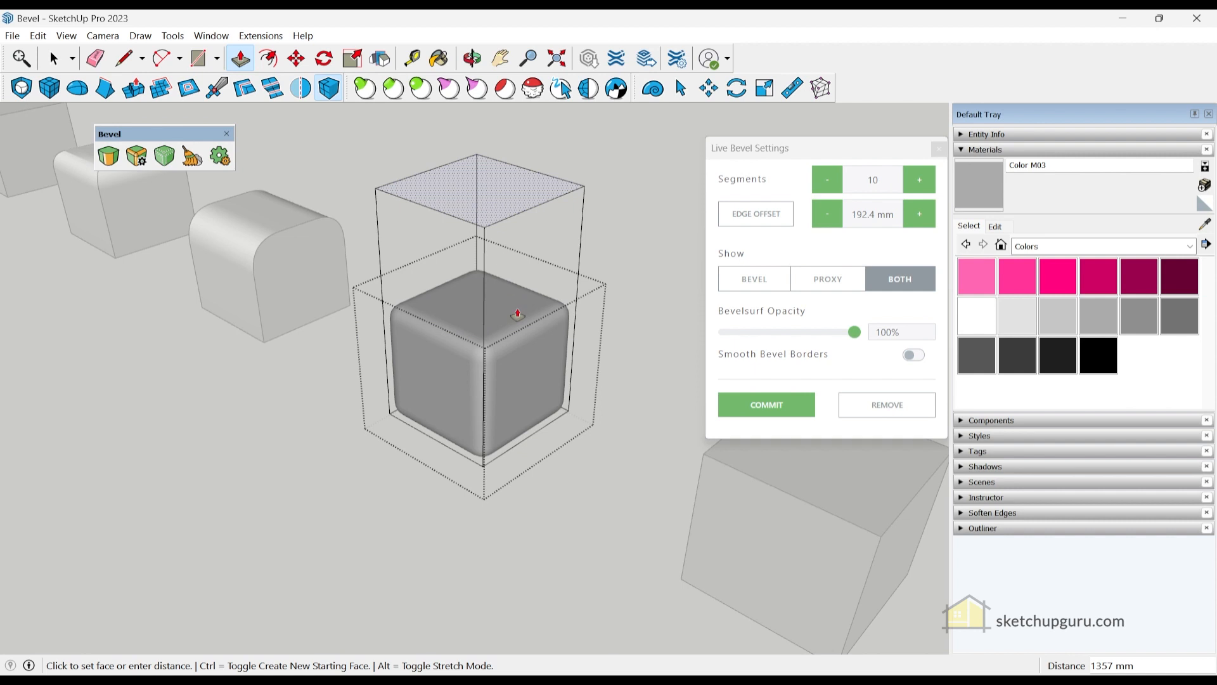
{"action": "left_click", "coordinate": [517, 314]}
{"action": "middle_click_drag", "start_coordinate": [427, 258], "coordinate": [486, 382]}
{"action": "key", "text": "space"}
{"action": "scroll", "coordinate": [485, 383], "scroll_direction": "up", "scroll_amount": 3}
{"action": "scroll", "coordinate": [470, 224], "scroll_direction": "down", "scroll_amount": 4}
{"action": "scroll", "coordinate": [481, 405], "scroll_direction": "up", "scroll_amount": 4}
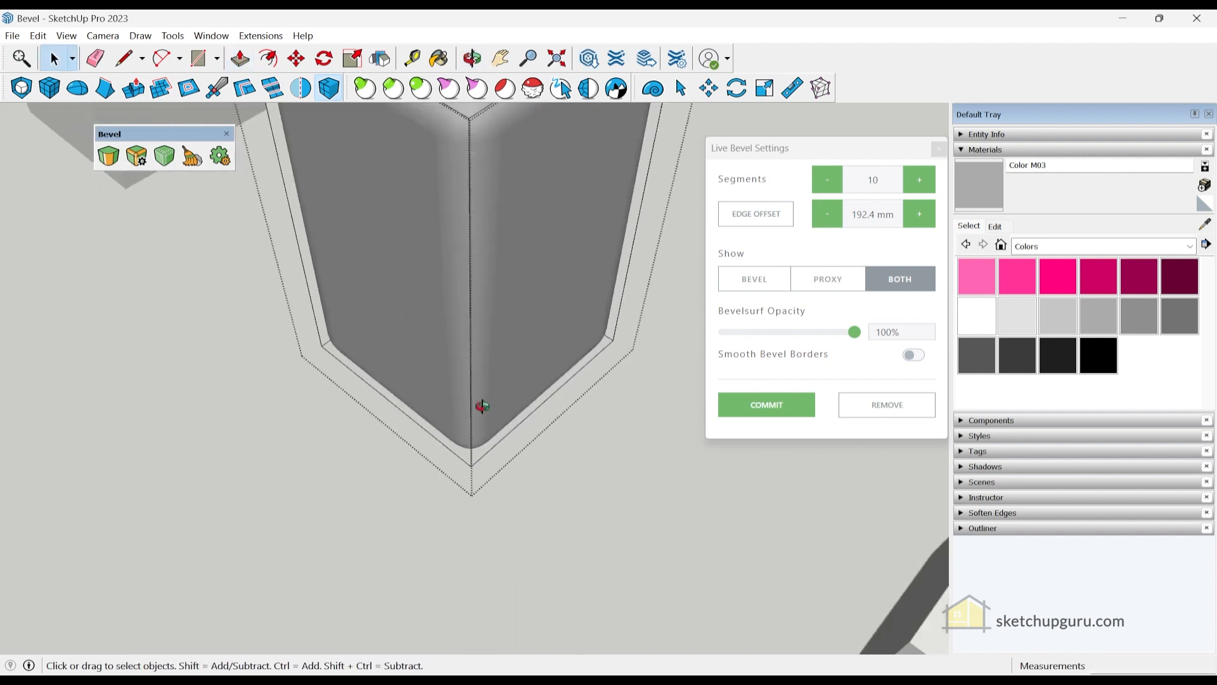
{"action": "scroll", "coordinate": [481, 405], "scroll_direction": "down", "scroll_amount": 4}
{"action": "middle_click_drag", "start_coordinate": [411, 374], "coordinate": [435, 306]}
- Set Show to PROXY and draw a line splitting the box's front face
{"action": "key", "text": "l"}
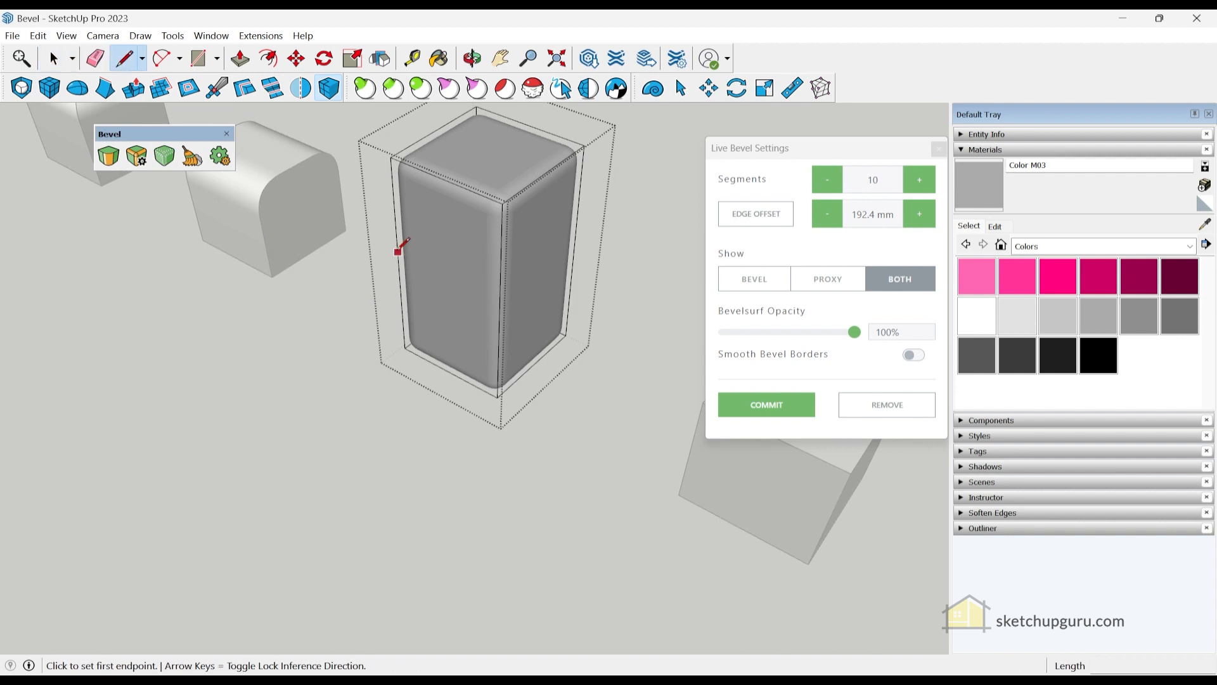
{"action": "left_click", "coordinate": [830, 279]}
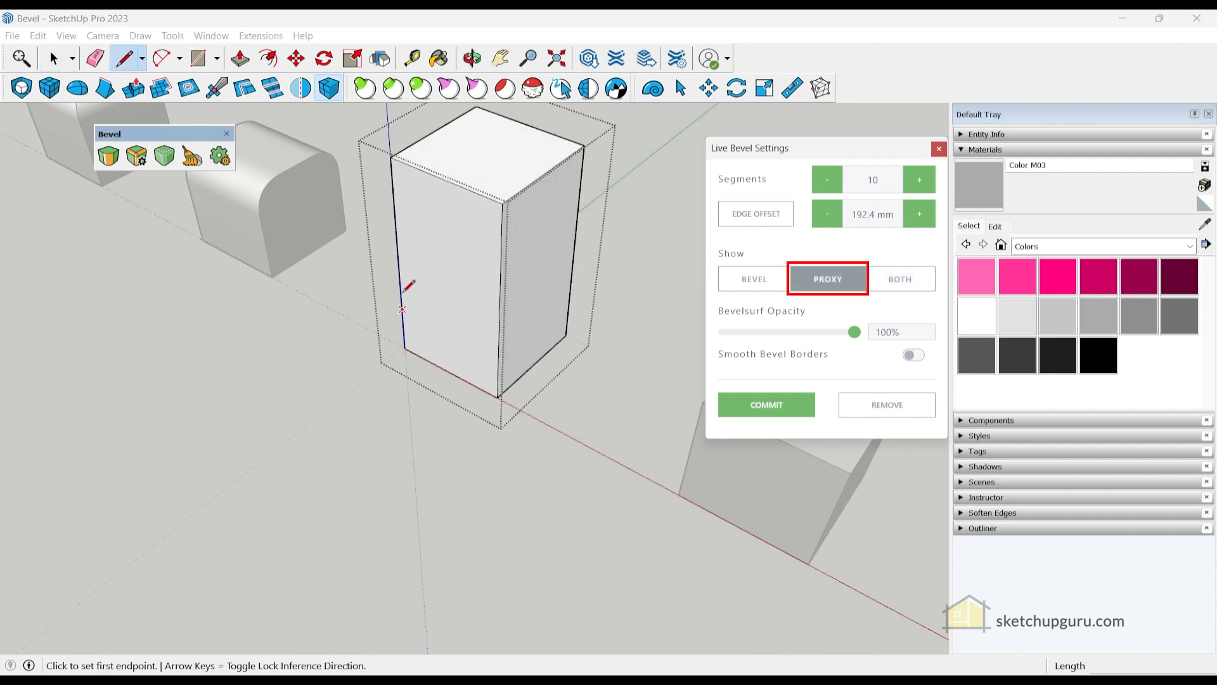
{"action": "left_click", "coordinate": [398, 260]}
{"action": "left_click", "coordinate": [501, 308]}
{"action": "key", "text": "space"}
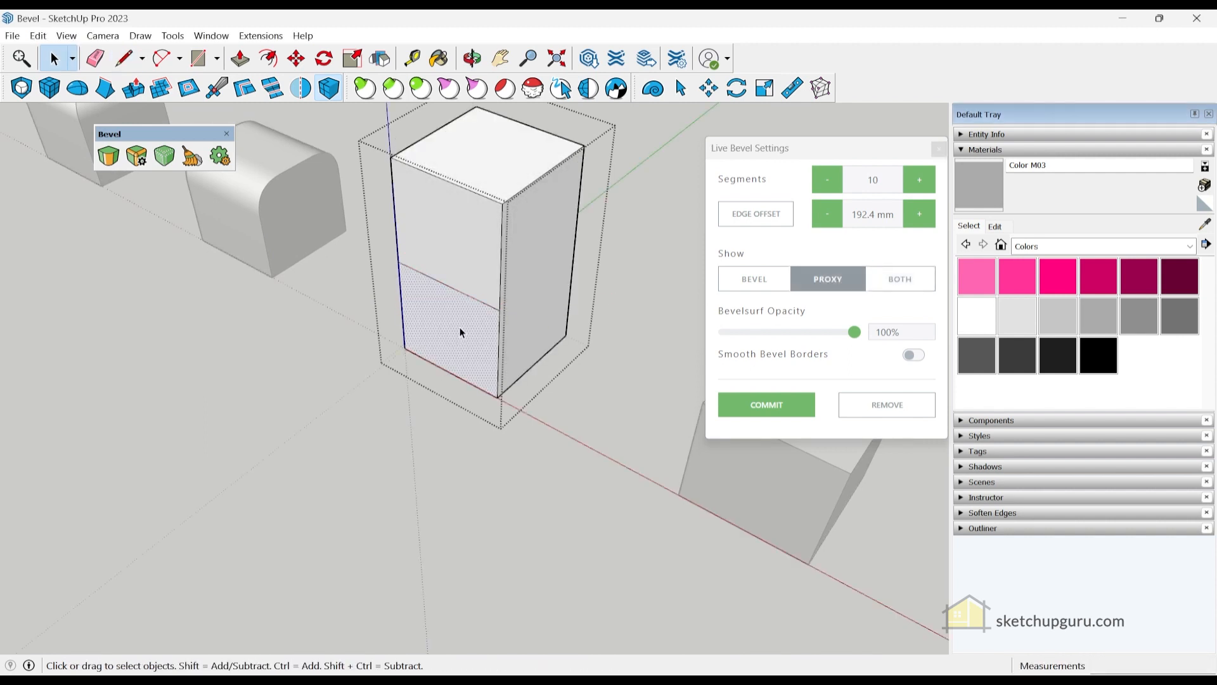
- Push out the lower front section into an L-shape and show BOTH proxy and bevel
{"action": "key", "text": "p"}
{"action": "left_click", "coordinate": [462, 331]}
{"action": "left_click", "coordinate": [369, 402]}
{"action": "left_click", "coordinate": [385, 430]}
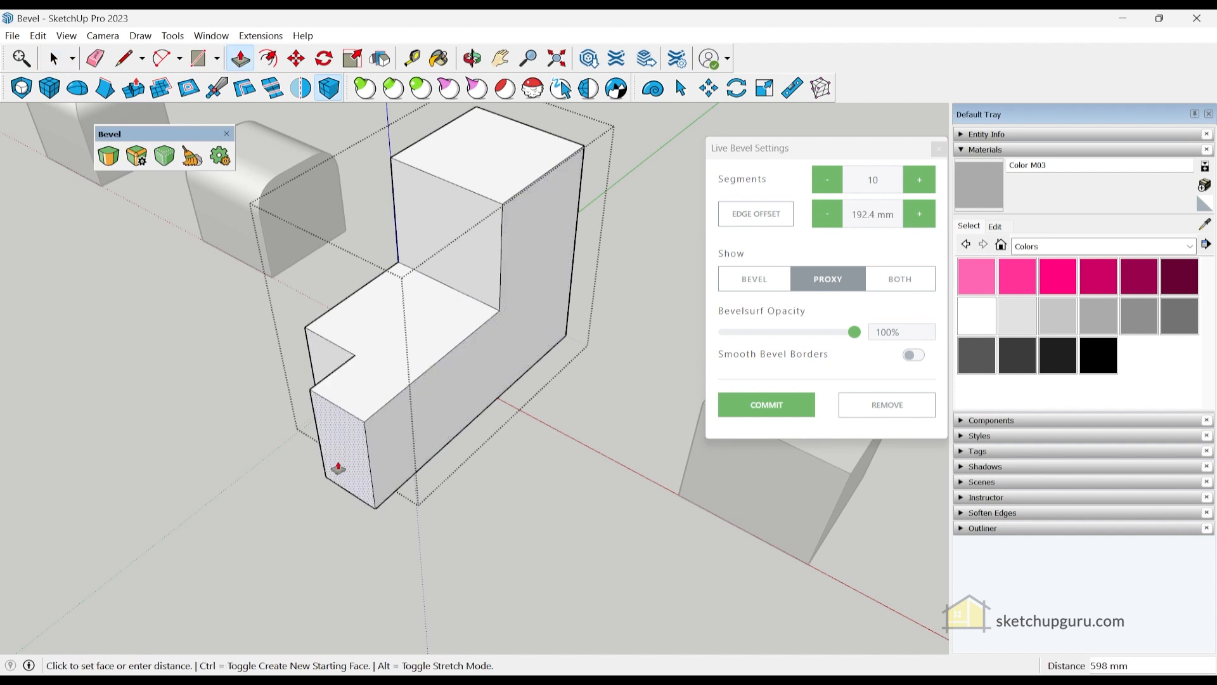
{"action": "left_click", "coordinate": [304, 482]}
{"action": "key", "text": "space"}
{"action": "middle_click_drag", "start_coordinate": [380, 454], "coordinate": [431, 413]}
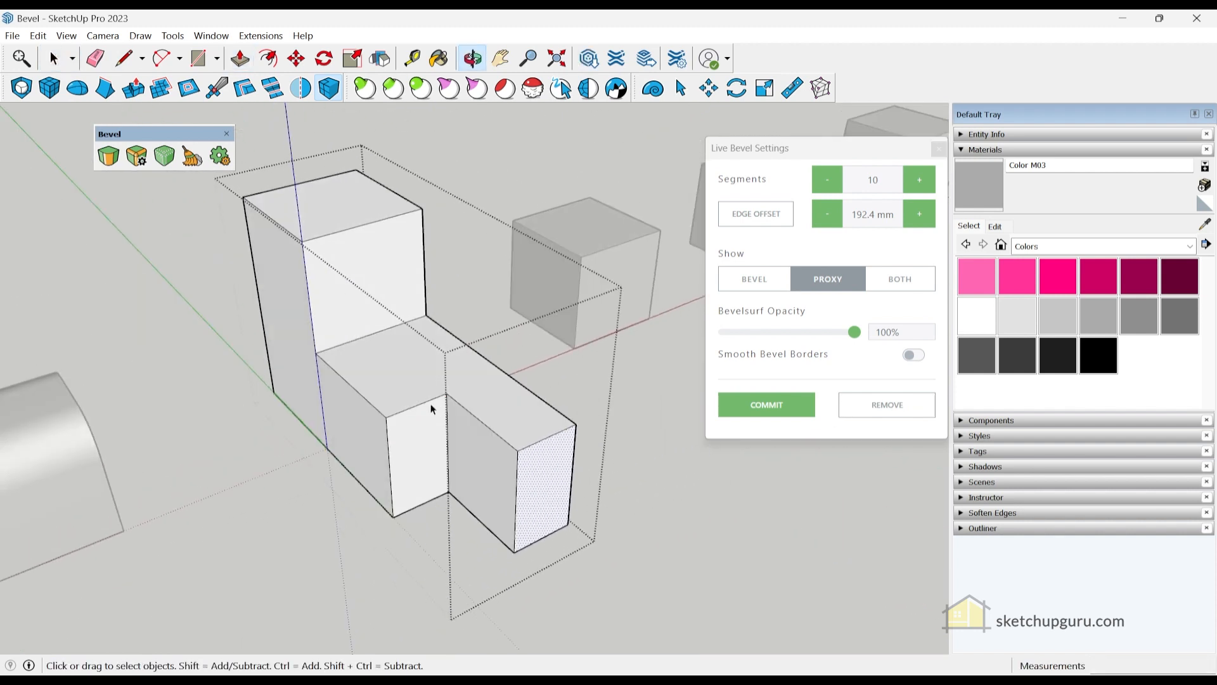
{"action": "left_click", "coordinate": [896, 279]}
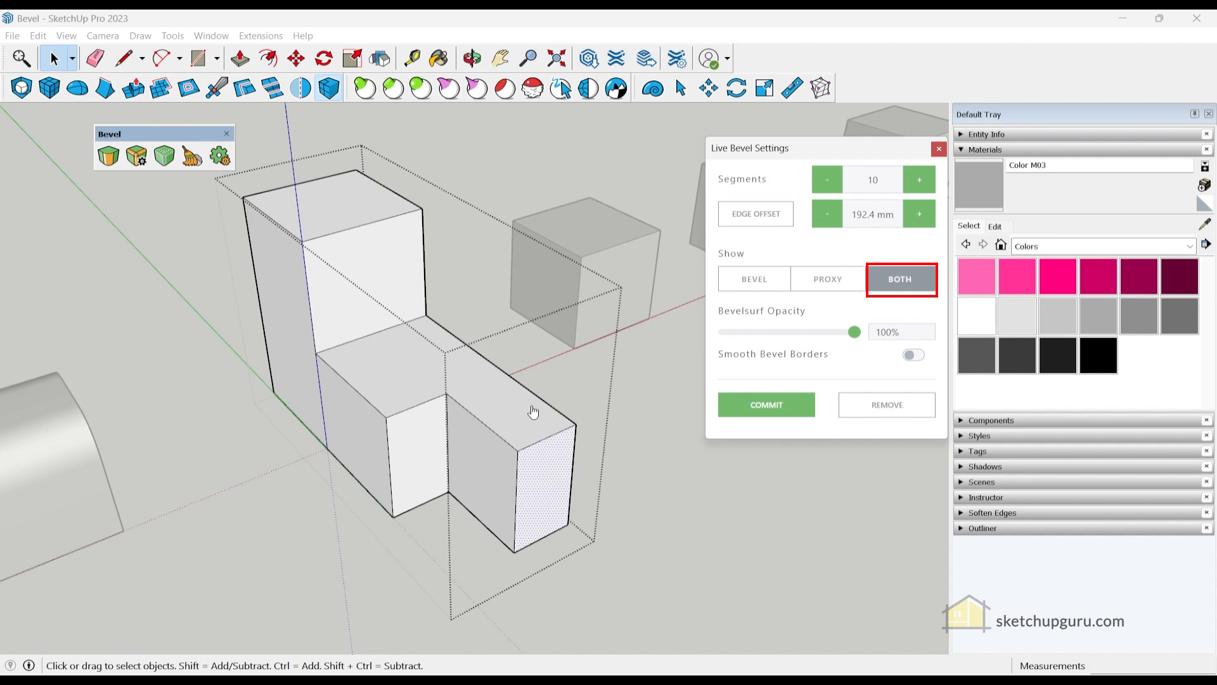
{"action": "middle_click_drag", "start_coordinate": [566, 364], "coordinate": [511, 390]}
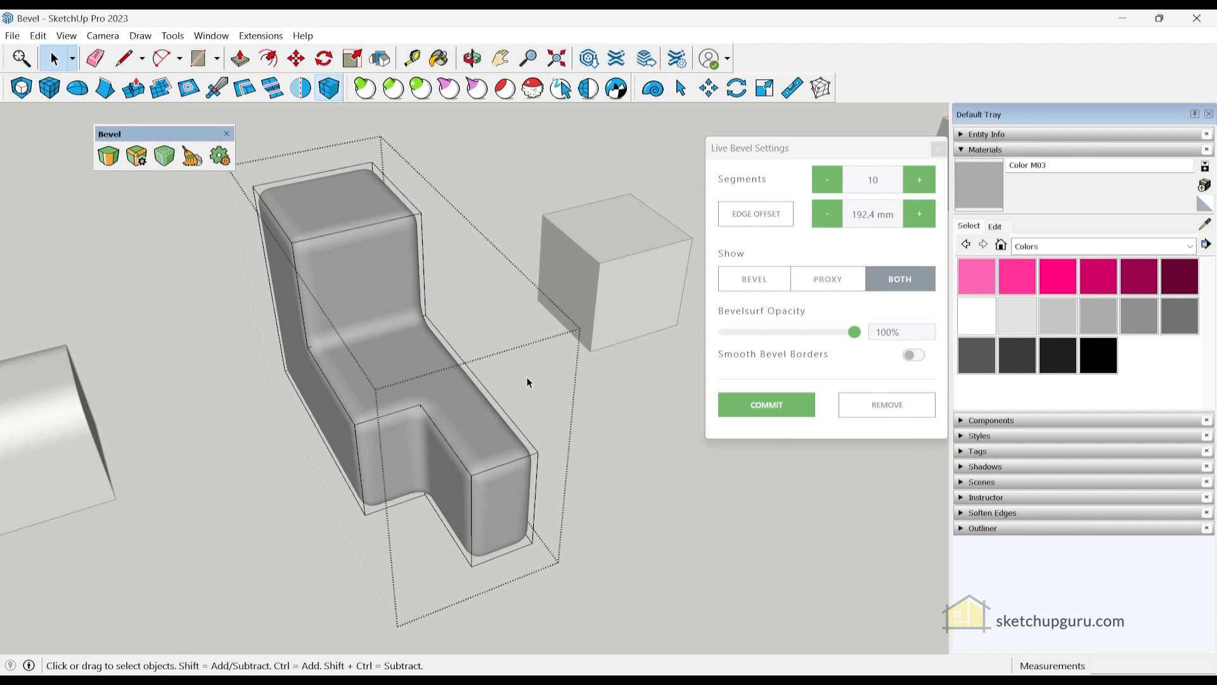
- Commit the L-shaped block's live bevel into permanent rounded geometry
{"action": "scroll", "coordinate": [554, 350], "scroll_direction": "down", "scroll_amount": 2}
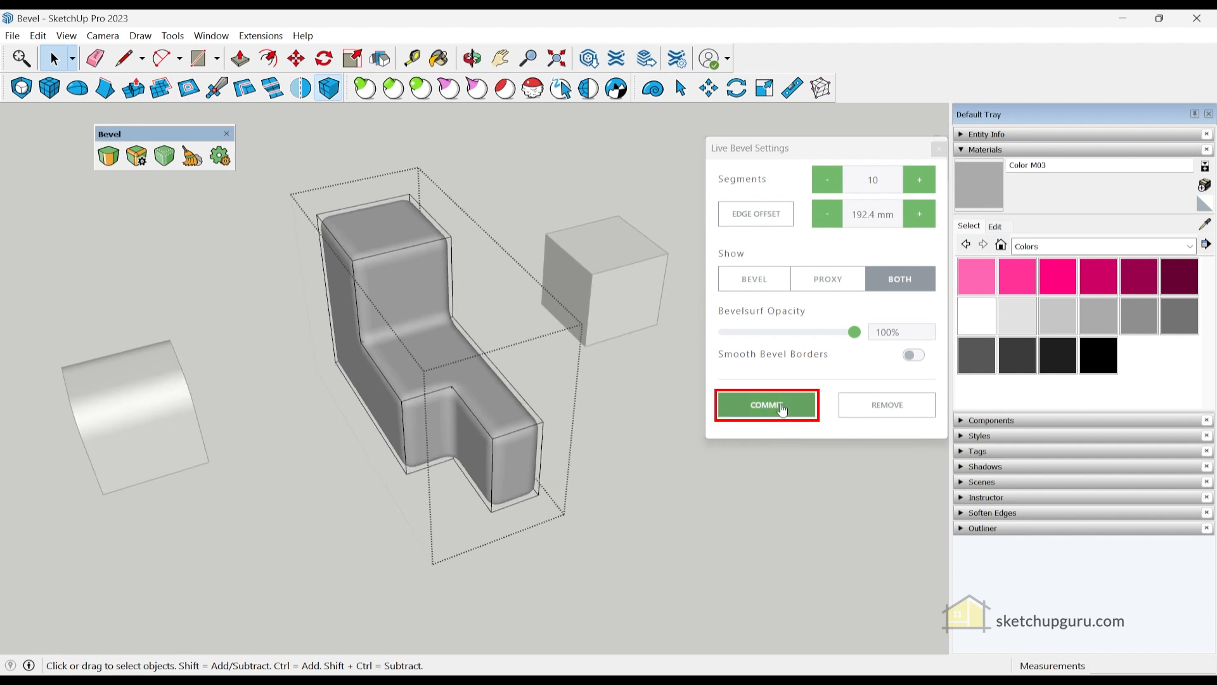
{"action": "middle_click_drag", "start_coordinate": [409, 291], "coordinate": [462, 321]}
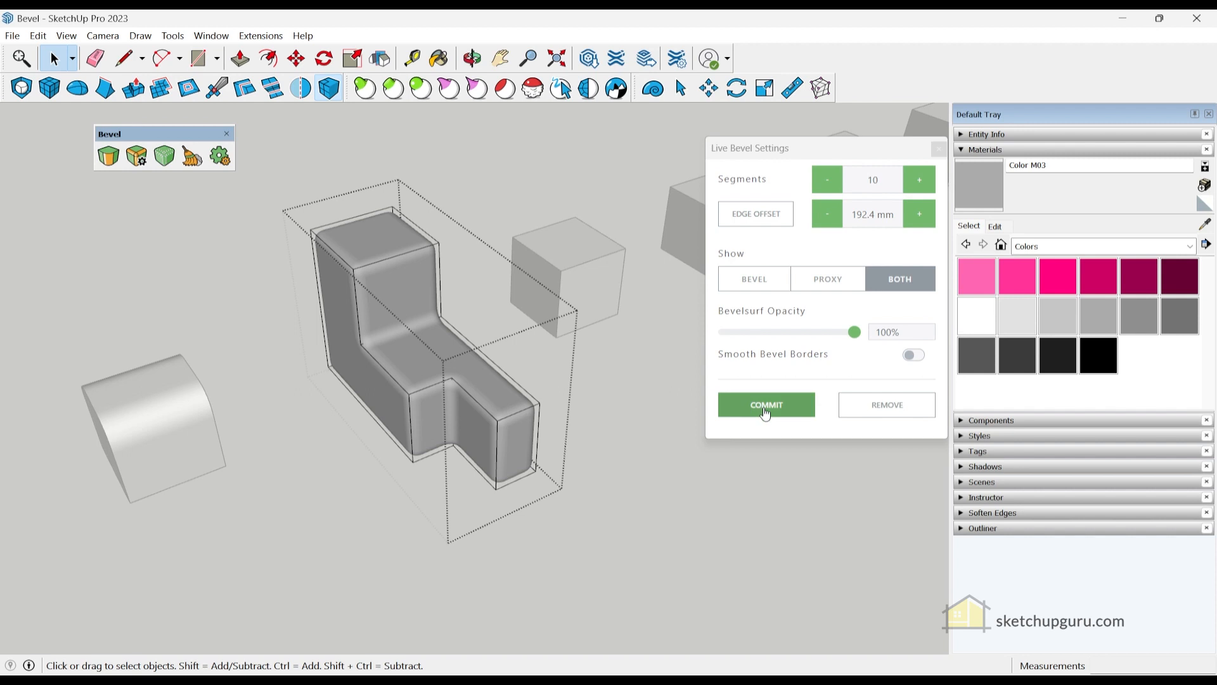
{"action": "left_click", "coordinate": [765, 411]}
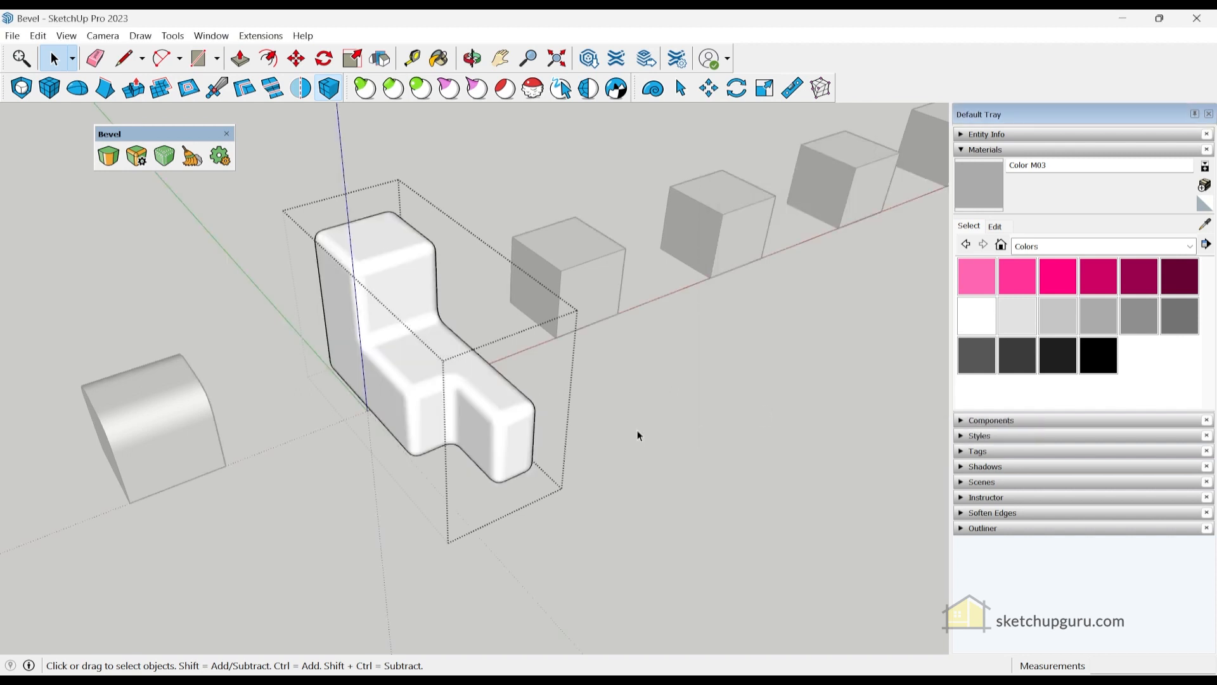
{"action": "scroll", "coordinate": [483, 406], "scroll_direction": "up", "scroll_amount": 3}
{"action": "middle_click_drag", "start_coordinate": [456, 408], "coordinate": [467, 374]}
{"action": "scroll", "coordinate": [478, 353], "scroll_direction": "down", "scroll_amount": 3}
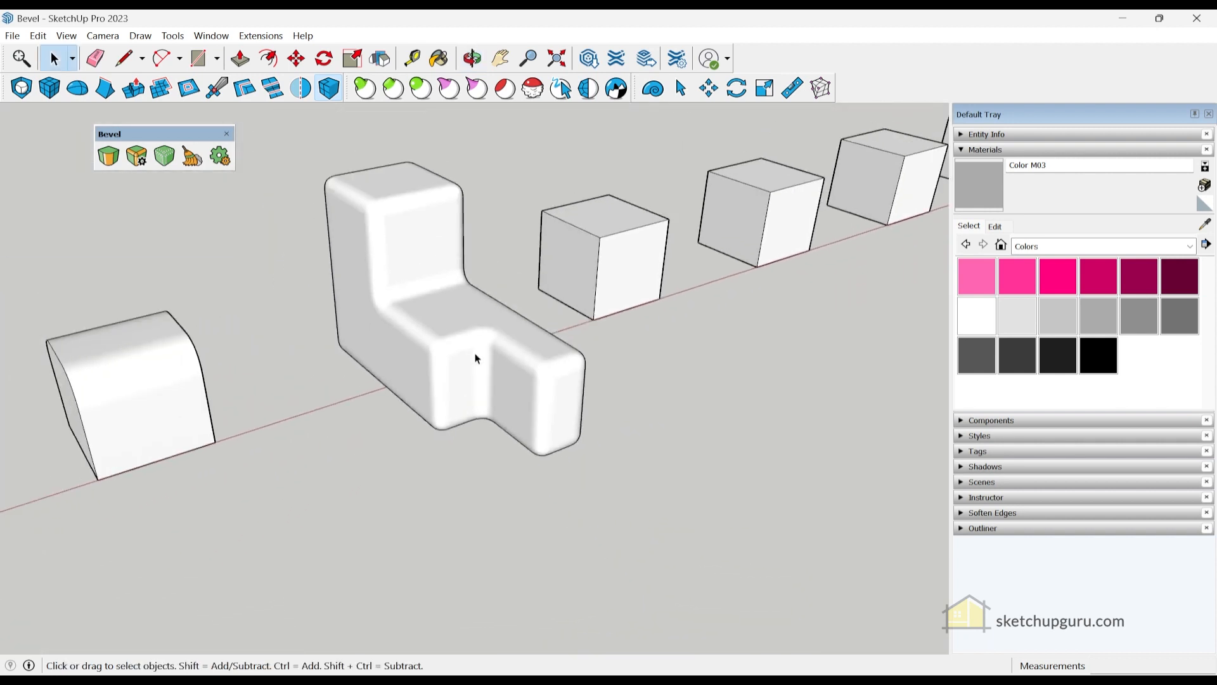
{"action": "scroll", "coordinate": [486, 362], "scroll_direction": "up", "scroll_amount": 3}
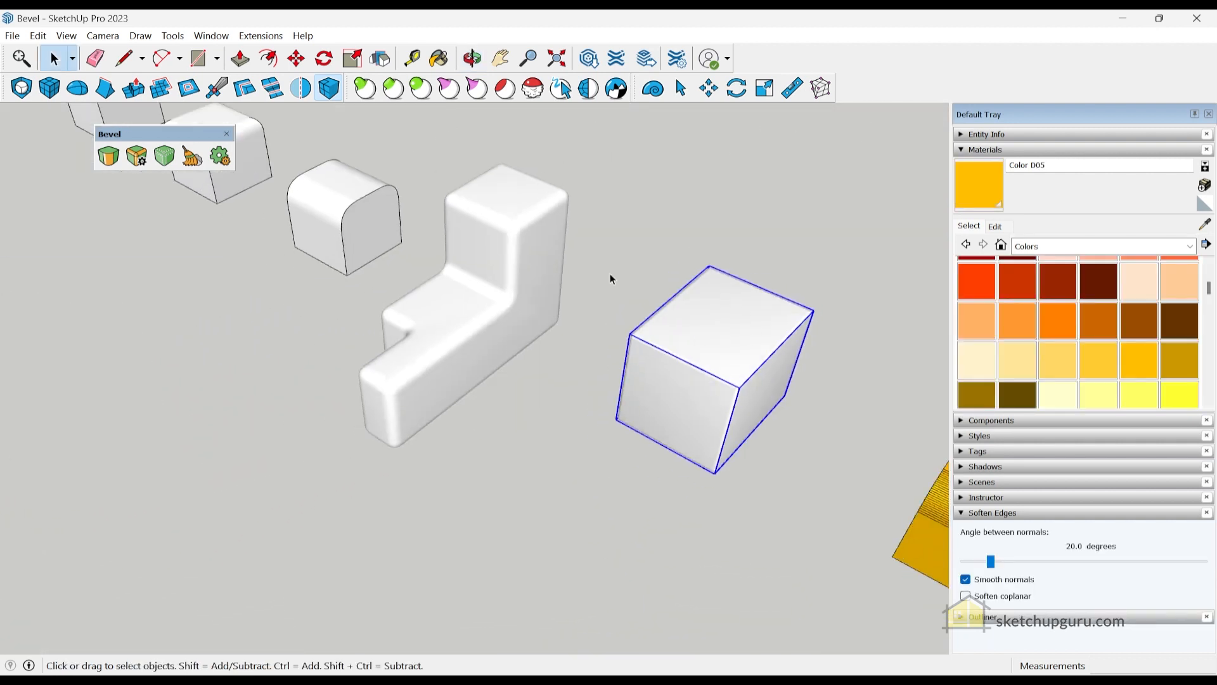
{"action": "scroll", "coordinate": [577, 269], "scroll_direction": "up", "scroll_amount": 3}
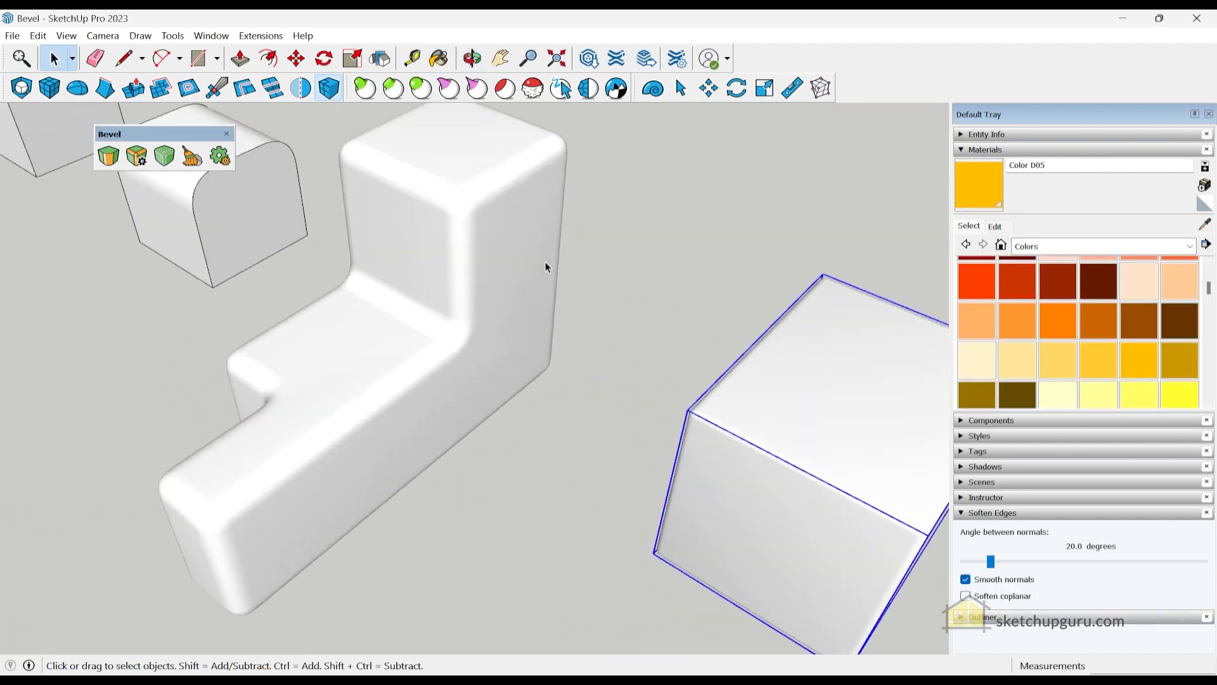
- Select the white cube on the right instead of the L-shaped block
{"action": "scroll", "coordinate": [541, 279], "scroll_direction": "down", "scroll_amount": 2}
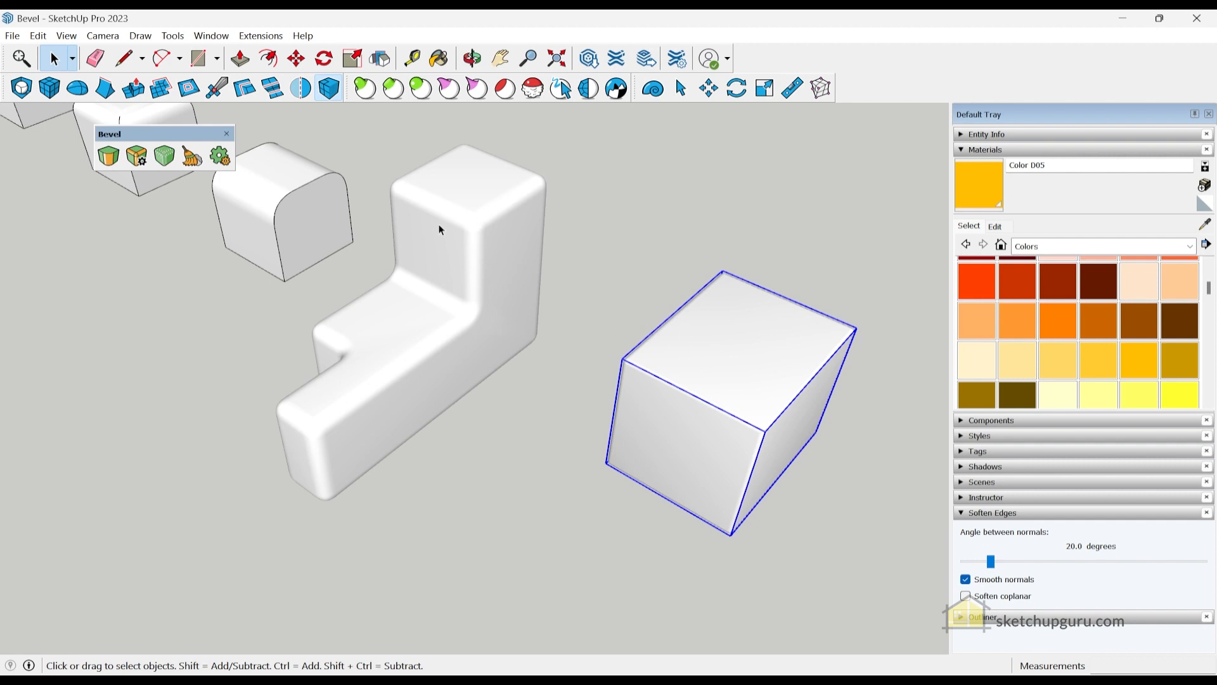
{"action": "left_click", "coordinate": [433, 336]}
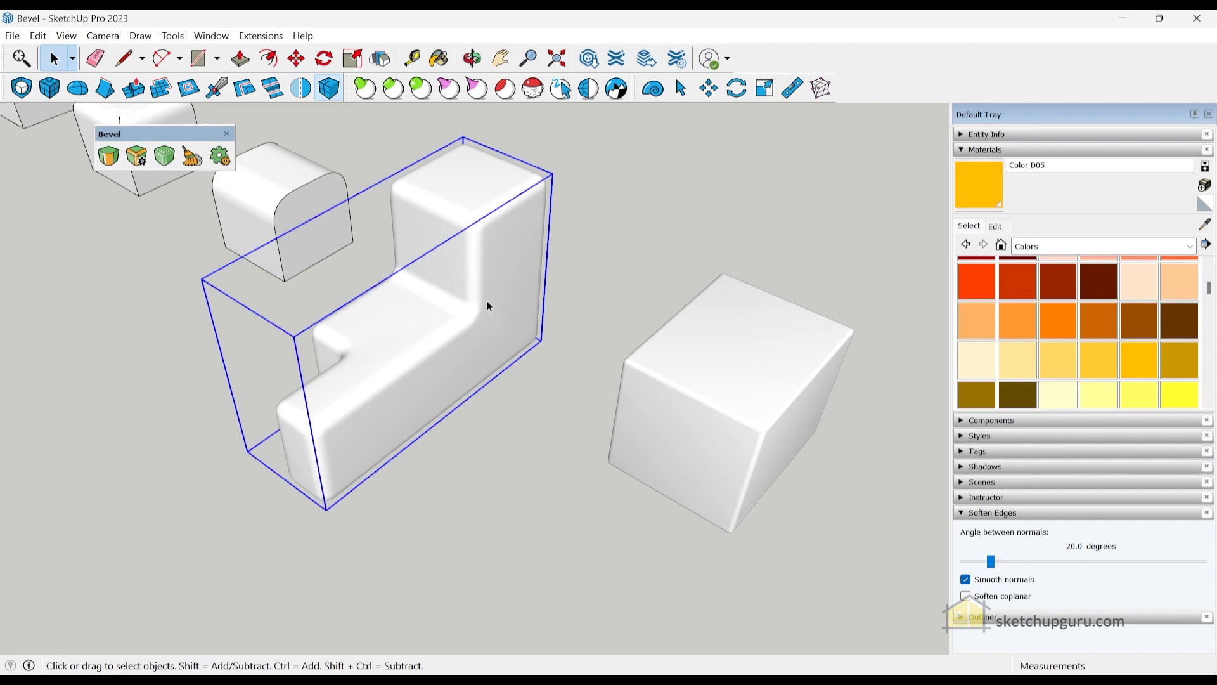
{"action": "left_click", "coordinate": [610, 258]}
{"action": "scroll", "coordinate": [609, 260], "scroll_direction": "down", "scroll_amount": 2}
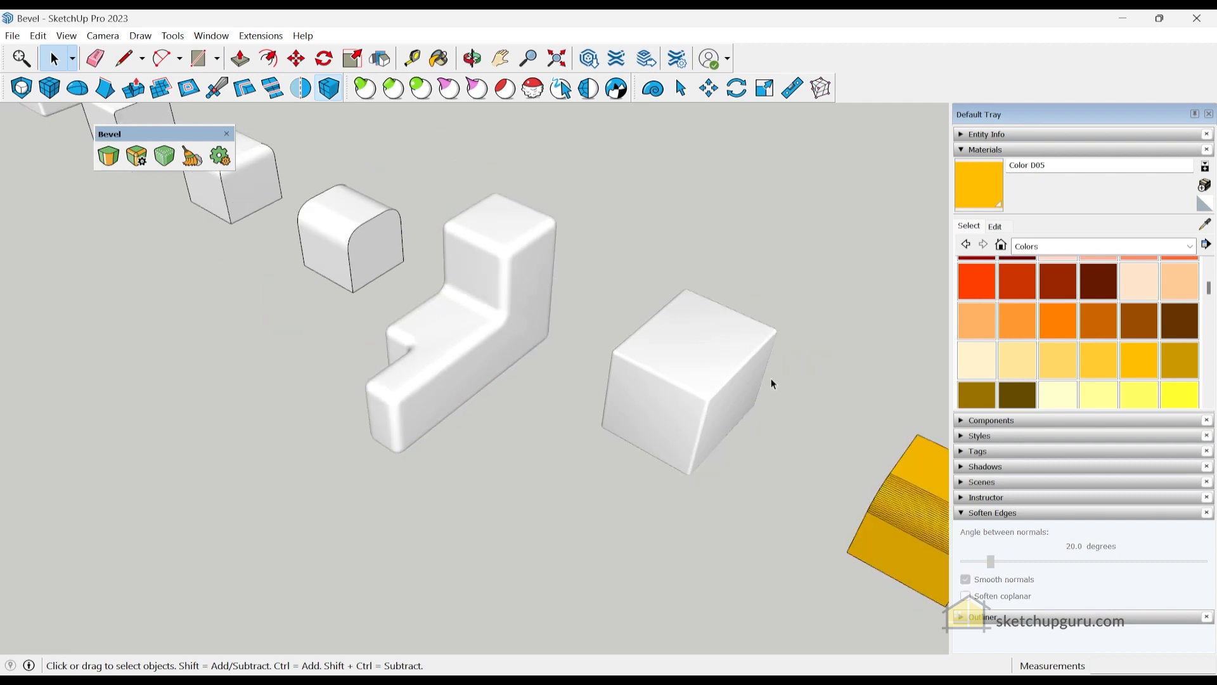
{"action": "scroll", "coordinate": [770, 381], "scroll_direction": "up", "scroll_amount": 2}
{"action": "scroll", "coordinate": [682, 333], "scroll_direction": "up", "scroll_amount": 2}
{"action": "left_click", "coordinate": [691, 318]}
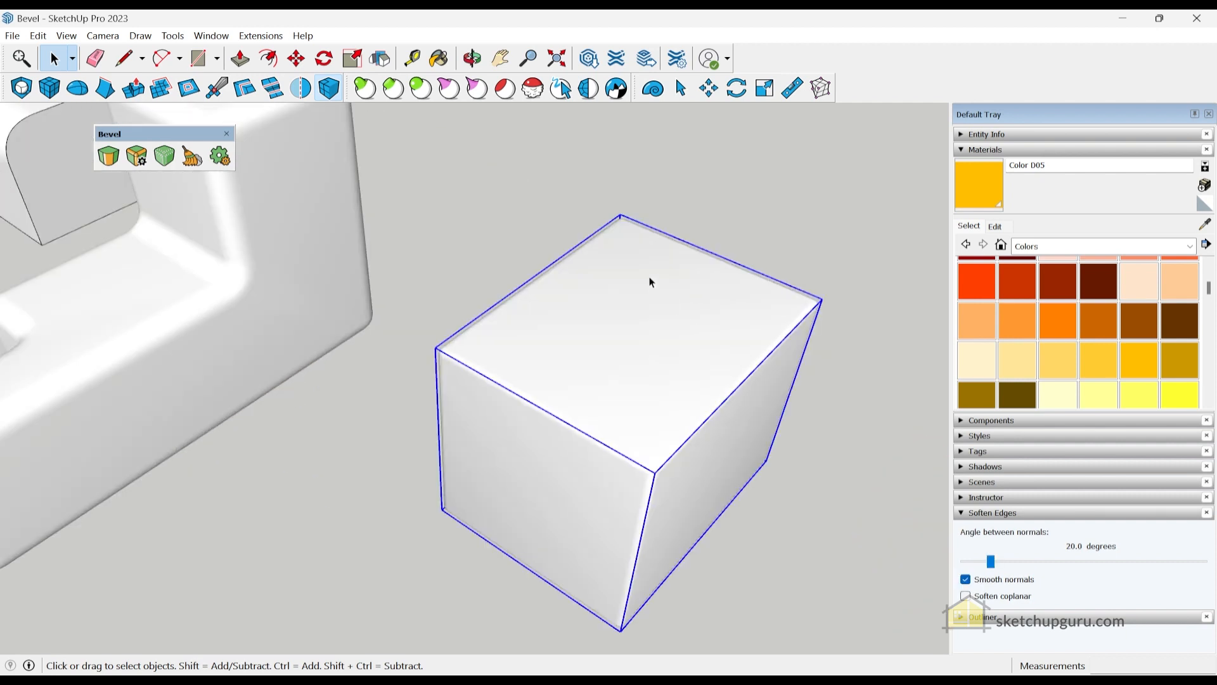
{"action": "scroll", "coordinate": [648, 277], "scroll_direction": "down", "scroll_amount": 2}
- Remove that cube's live bevel so its edges are sharp again
{"action": "double_click", "coordinate": [649, 321]}
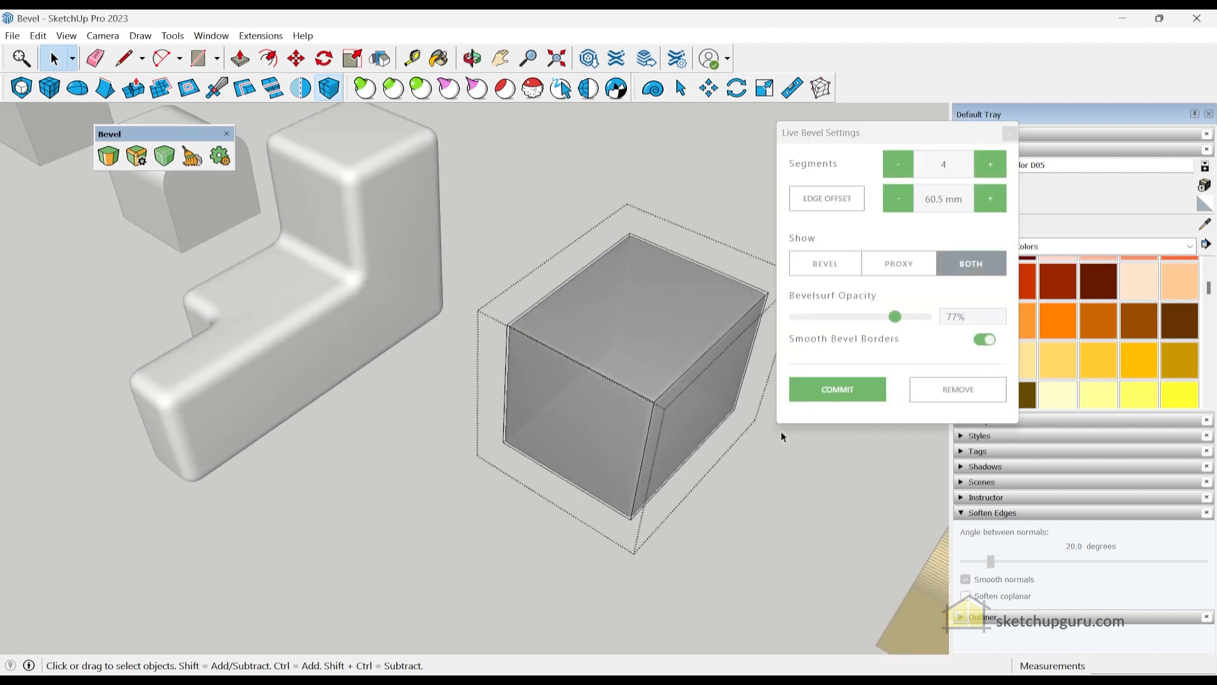
{"action": "left_click", "coordinate": [951, 380]}
{"action": "scroll", "coordinate": [538, 343], "scroll_direction": "up", "scroll_amount": 3}
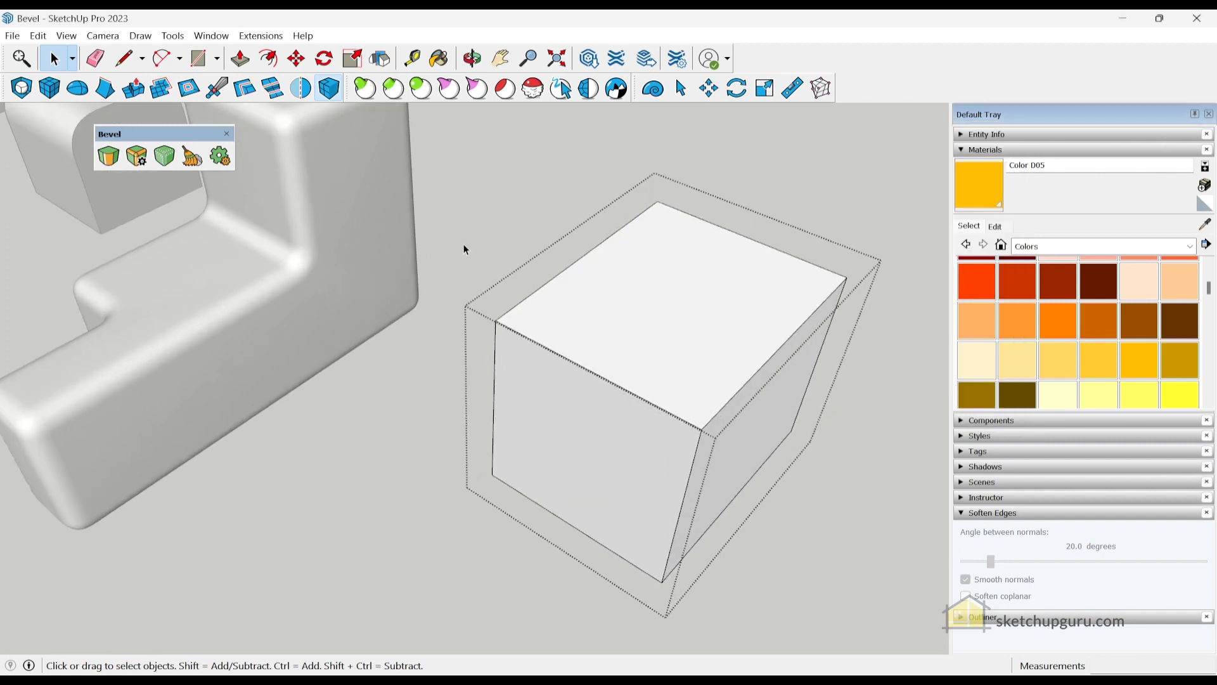
{"action": "scroll", "coordinate": [466, 248], "scroll_direction": "down", "scroll_amount": 5}
{"action": "scroll", "coordinate": [756, 416], "scroll_direction": "up", "scroll_amount": 3}
{"action": "middle_click_drag", "start_coordinate": [756, 415], "coordinate": [800, 388]}
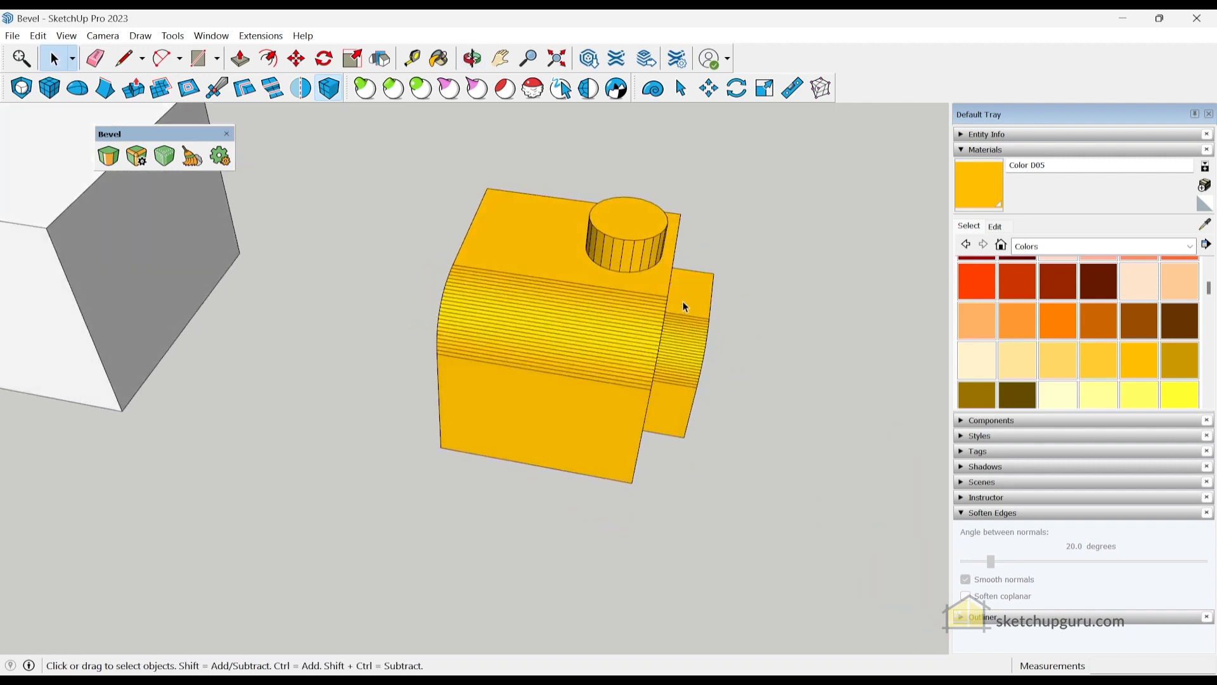
- Select the whole yellow part and auto-soften its edges, smoothing 74 of 240
{"action": "scroll", "coordinate": [681, 304], "scroll_direction": "up", "scroll_amount": 3}
{"action": "middle_click_drag", "start_coordinate": [660, 322], "coordinate": [538, 317]}
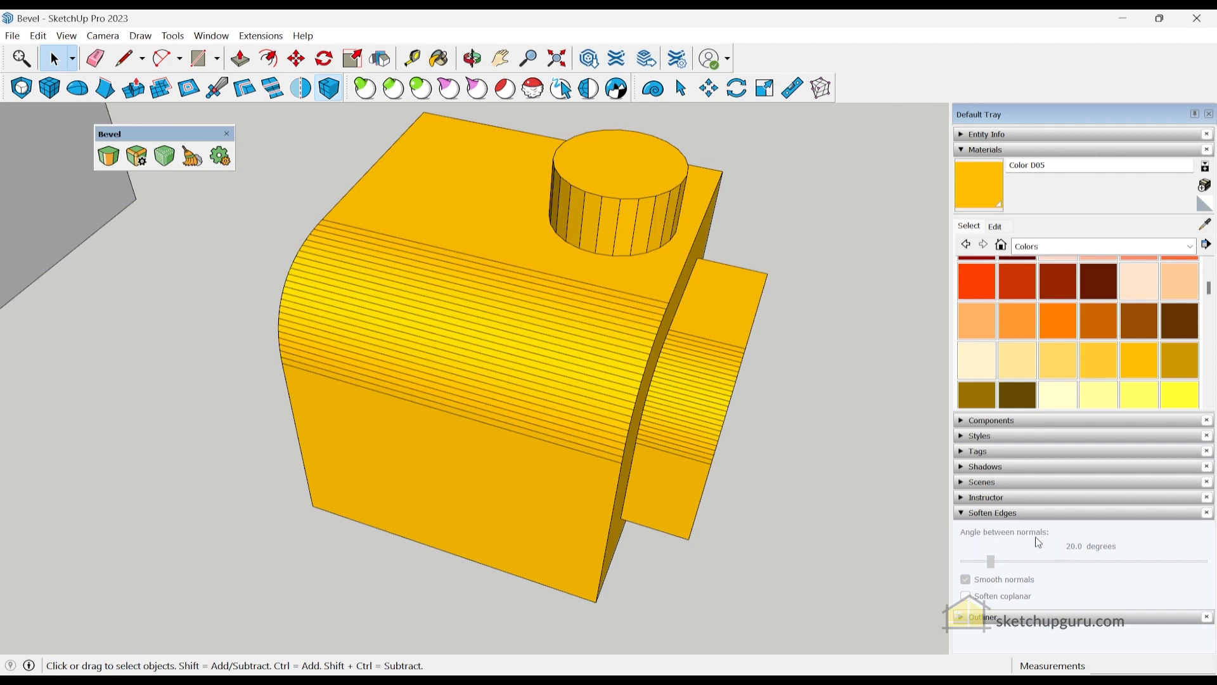
{"action": "scroll", "coordinate": [553, 323], "scroll_direction": "down", "scroll_amount": 2}
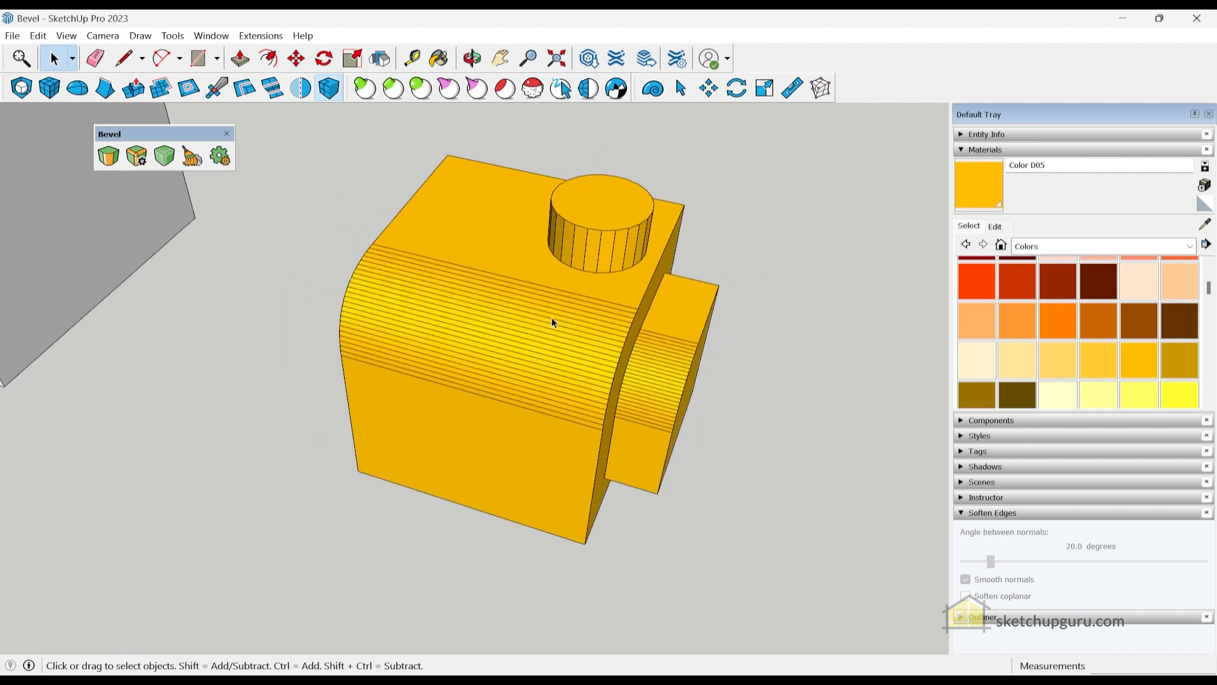
{"action": "triple_click", "coordinate": [508, 267]}
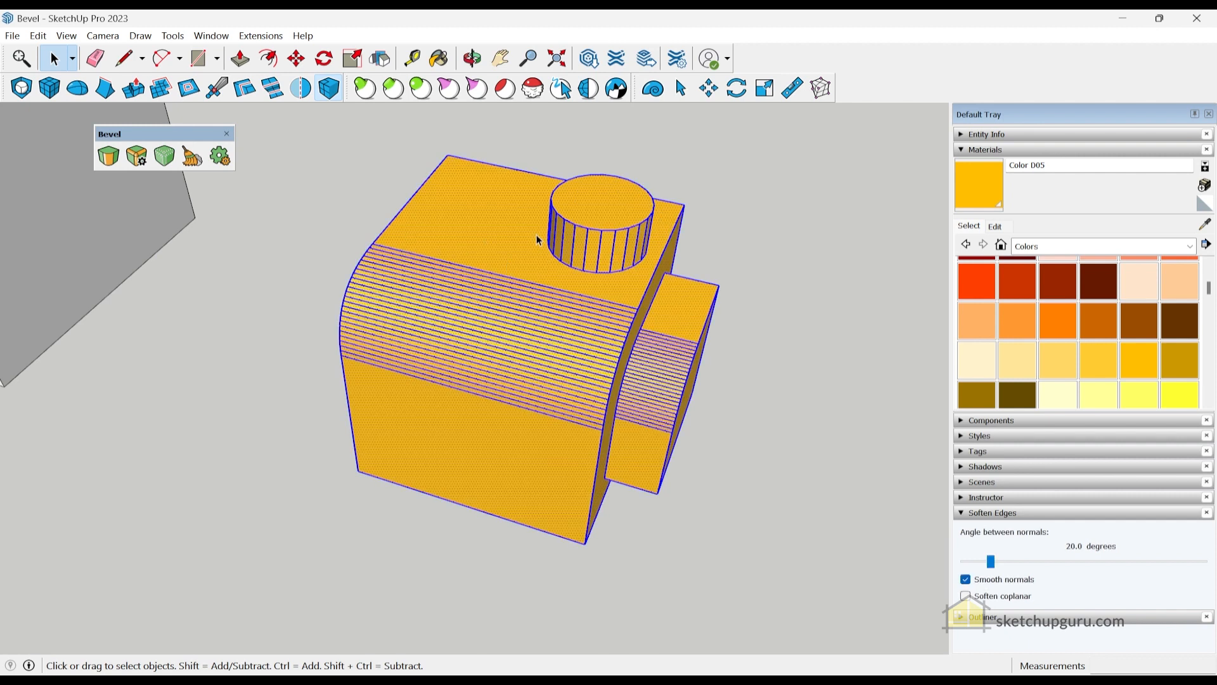
{"action": "left_click", "coordinate": [166, 159]}
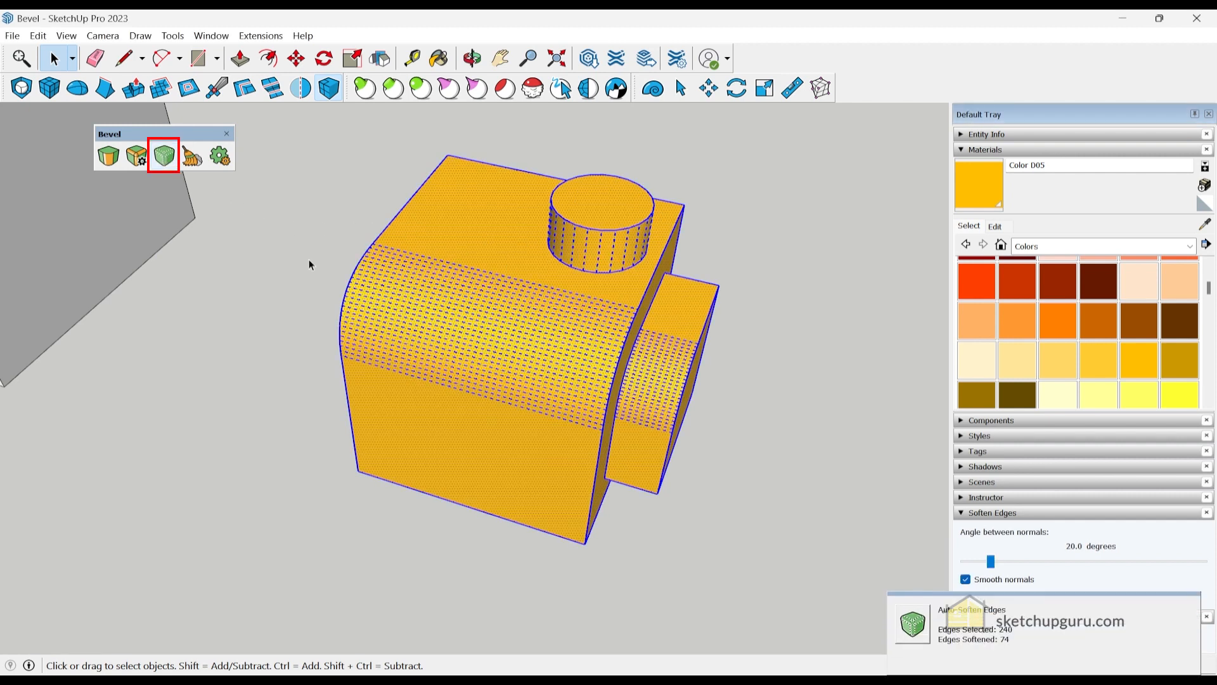
{"action": "left_click", "coordinate": [317, 276]}
{"action": "middle_click_drag", "start_coordinate": [611, 384], "coordinate": [503, 307]}
{"action": "middle_click_drag", "start_coordinate": [481, 383], "coordinate": [362, 309]}
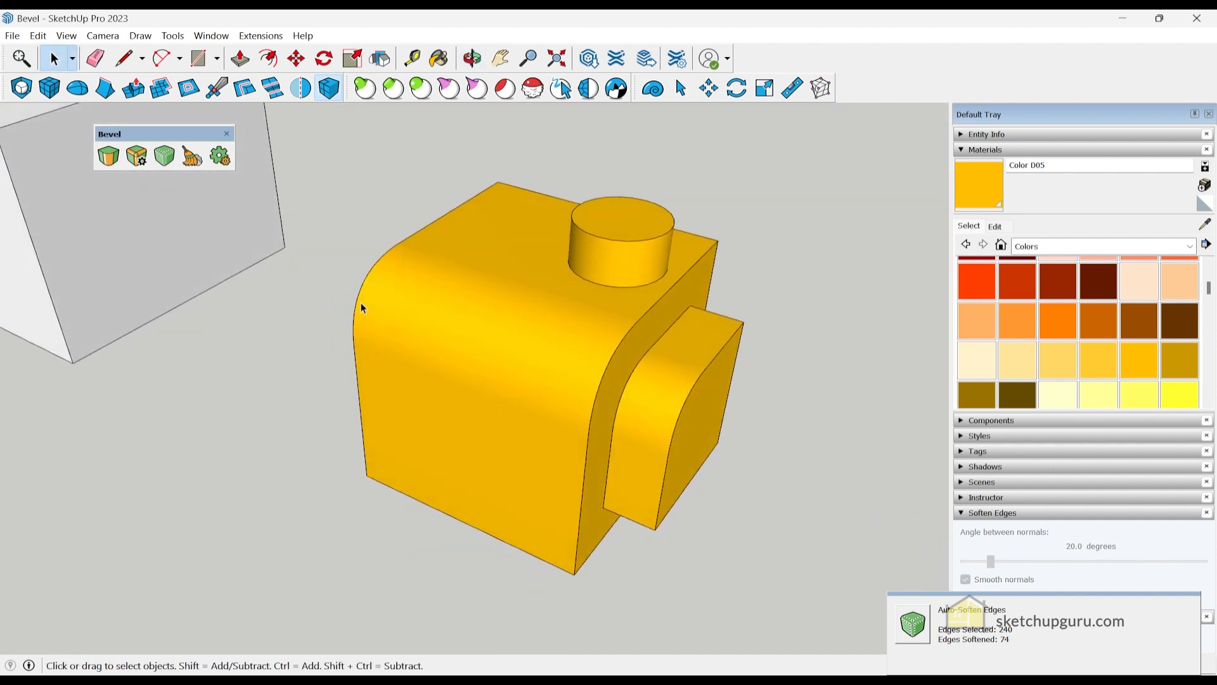
{"action": "left_click", "coordinate": [219, 163]}
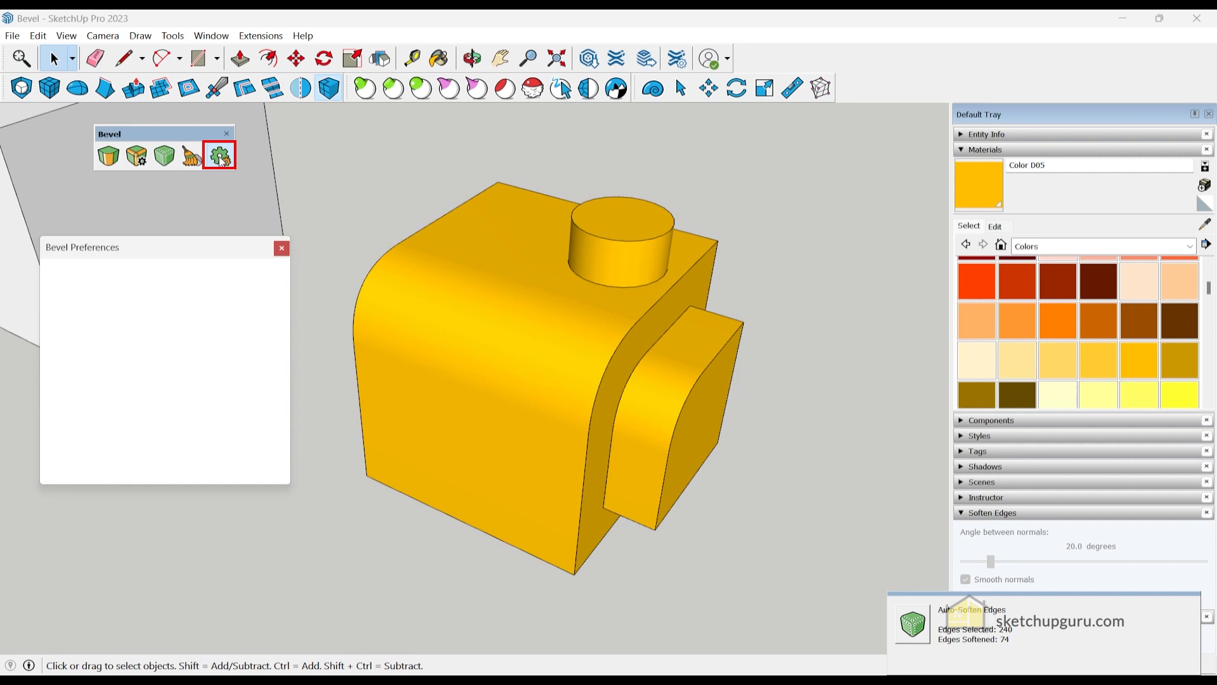
- Undo the softening and re-soften the yellow part at a 1.0 degree angle
{"action": "key", "text": "ctrl+z"}
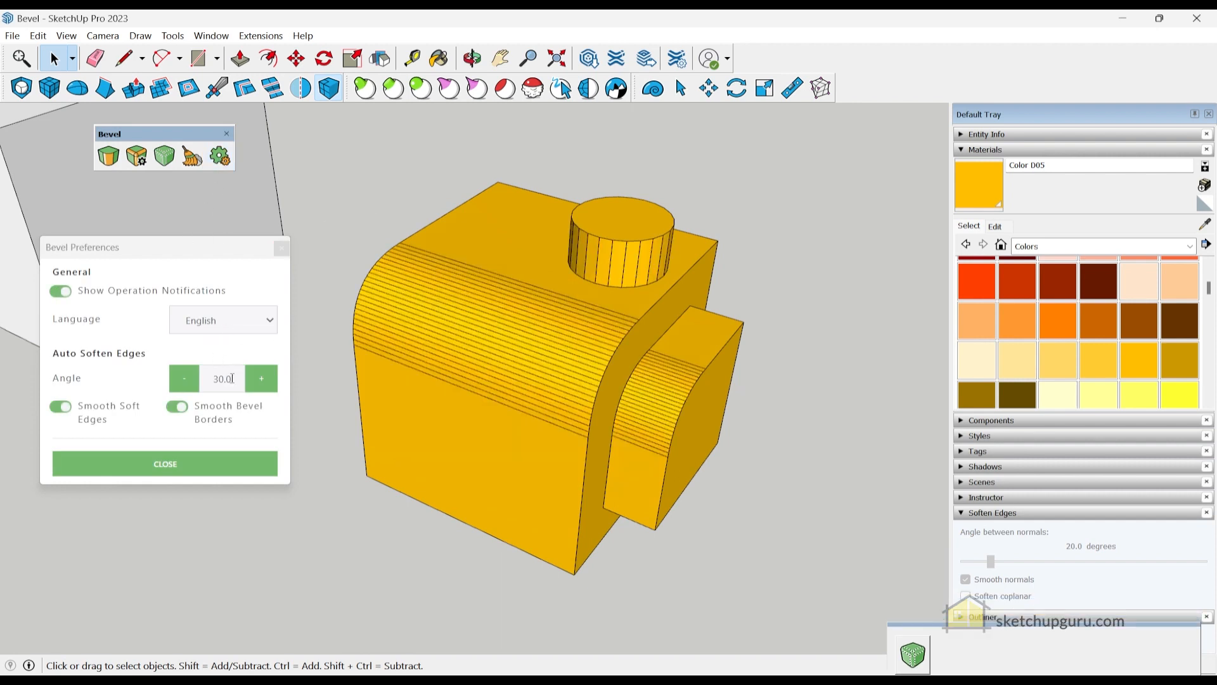
{"action": "double_click", "coordinate": [230, 379]}
{"action": "type", "text": "1.0"}
{"action": "triple_click", "coordinate": [423, 300]}
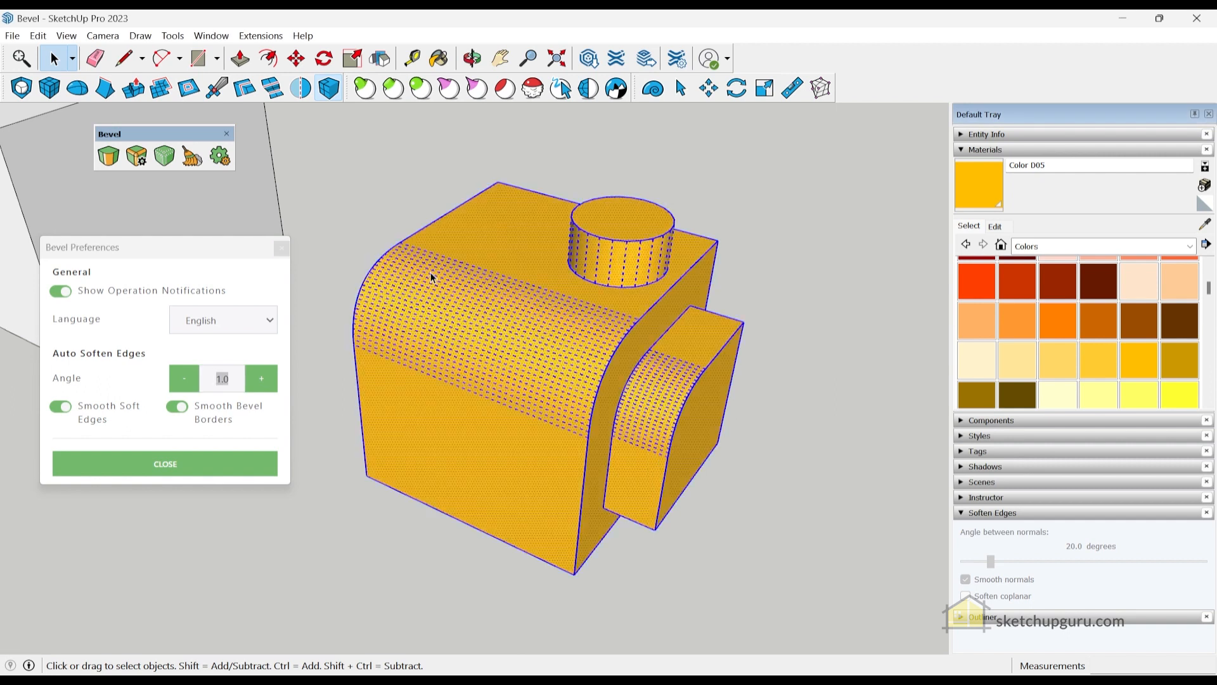
{"action": "left_click", "coordinate": [164, 156]}
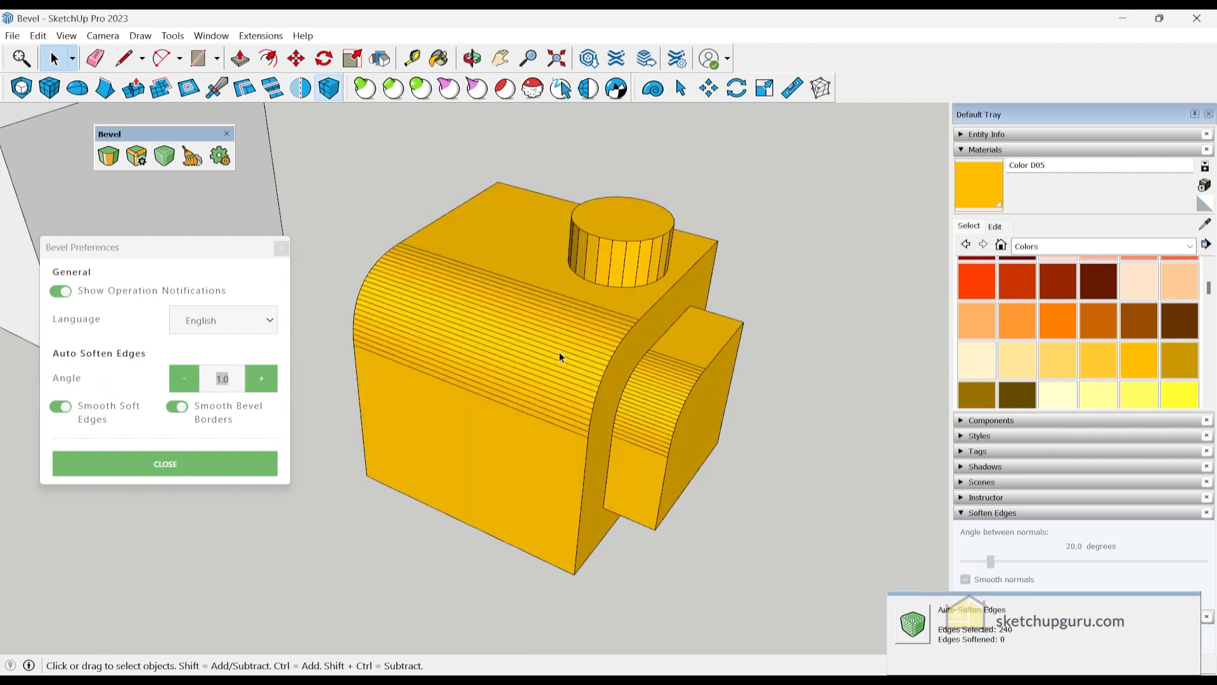
- Re-soften the yellow part with a 15.0 degree auto-soften angle
{"action": "left_click_drag", "start_coordinate": [236, 379], "coordinate": [163, 379]}
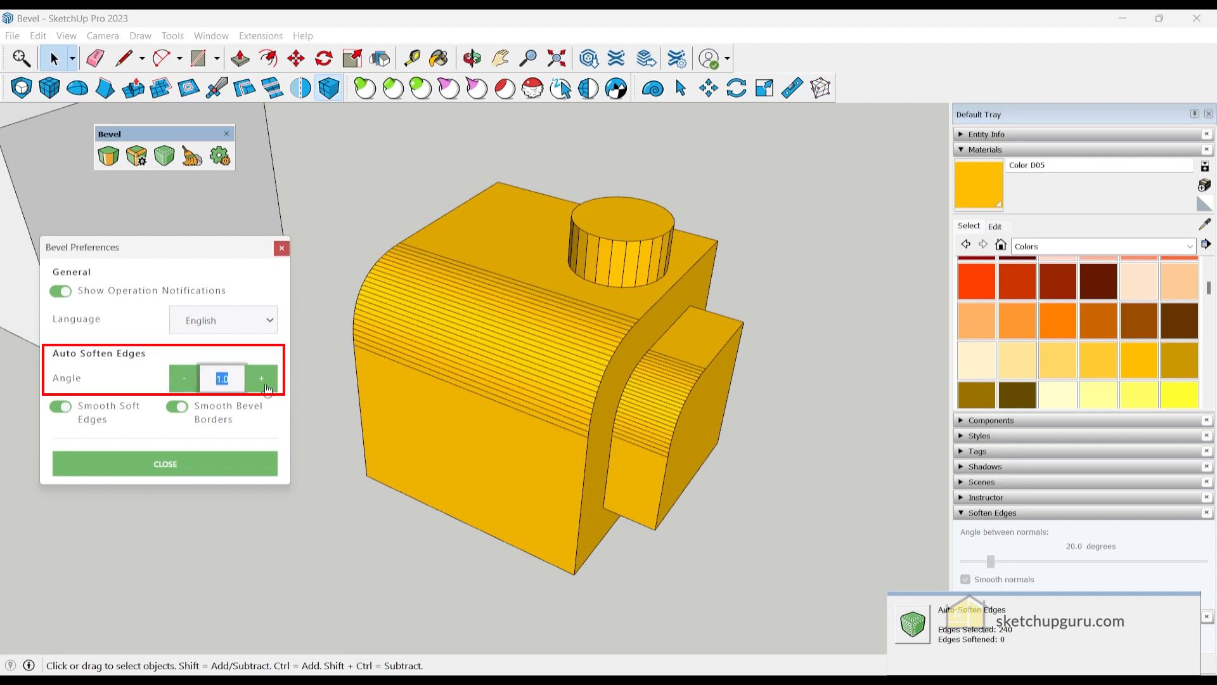
{"action": "type", "text": "5"}
{"action": "left_click", "coordinate": [405, 258]}
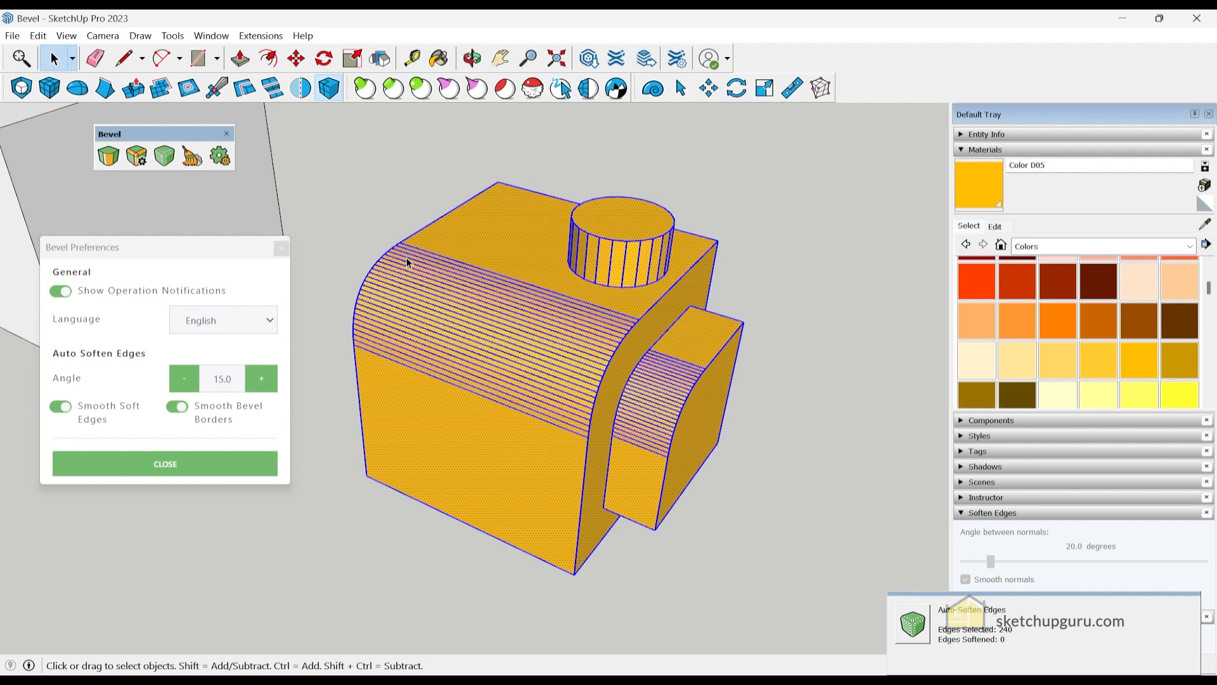
{"action": "left_click", "coordinate": [164, 156]}
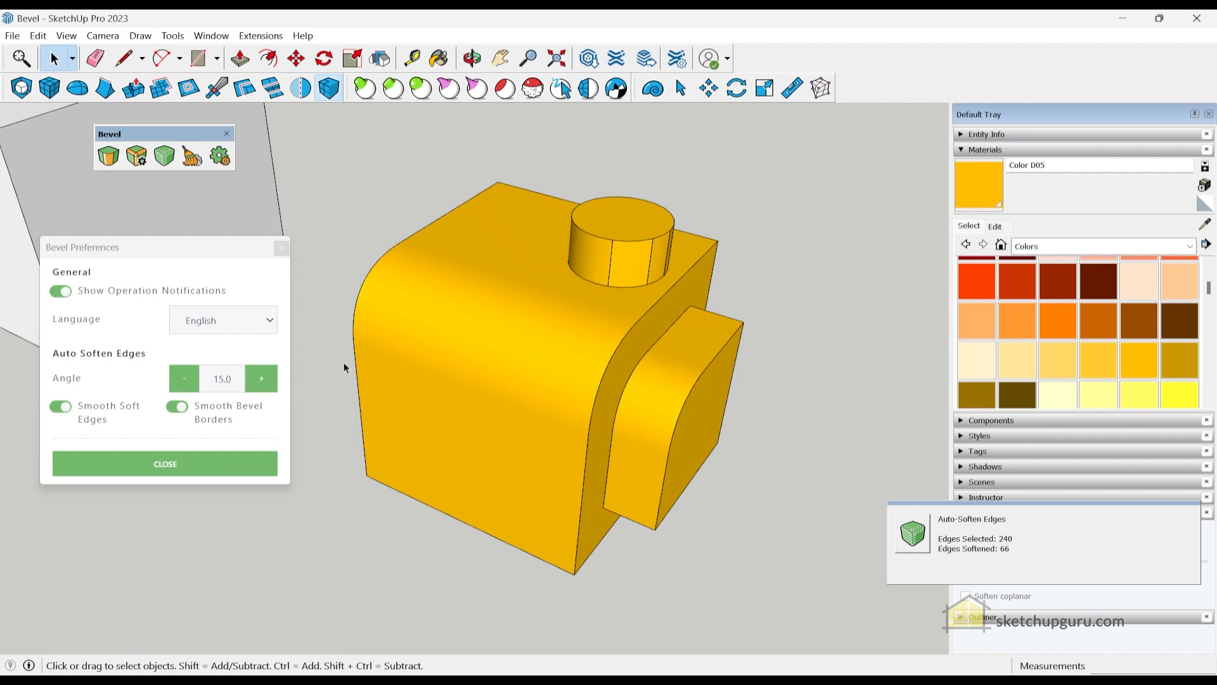
- Re-soften the yellow part with a 30.0 degree auto-soften angle
{"action": "double_click", "coordinate": [230, 385]}
{"action": "type", "text": "30"}
{"action": "left_click", "coordinate": [379, 305]}
{"action": "triple_click", "coordinate": [471, 336]}
{"action": "left_click", "coordinate": [167, 158]}
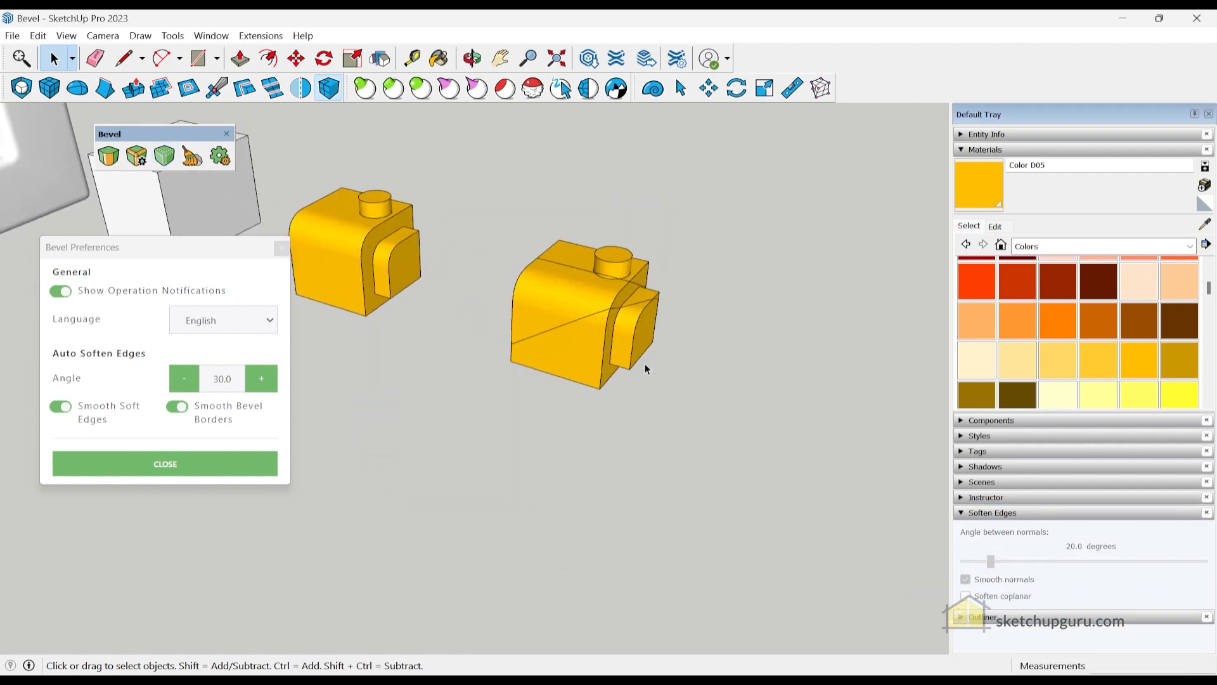
{"action": "scroll", "coordinate": [645, 368], "scroll_direction": "up", "scroll_amount": 5}
{"action": "middle_click_drag", "start_coordinate": [602, 440], "coordinate": [245, 193]}
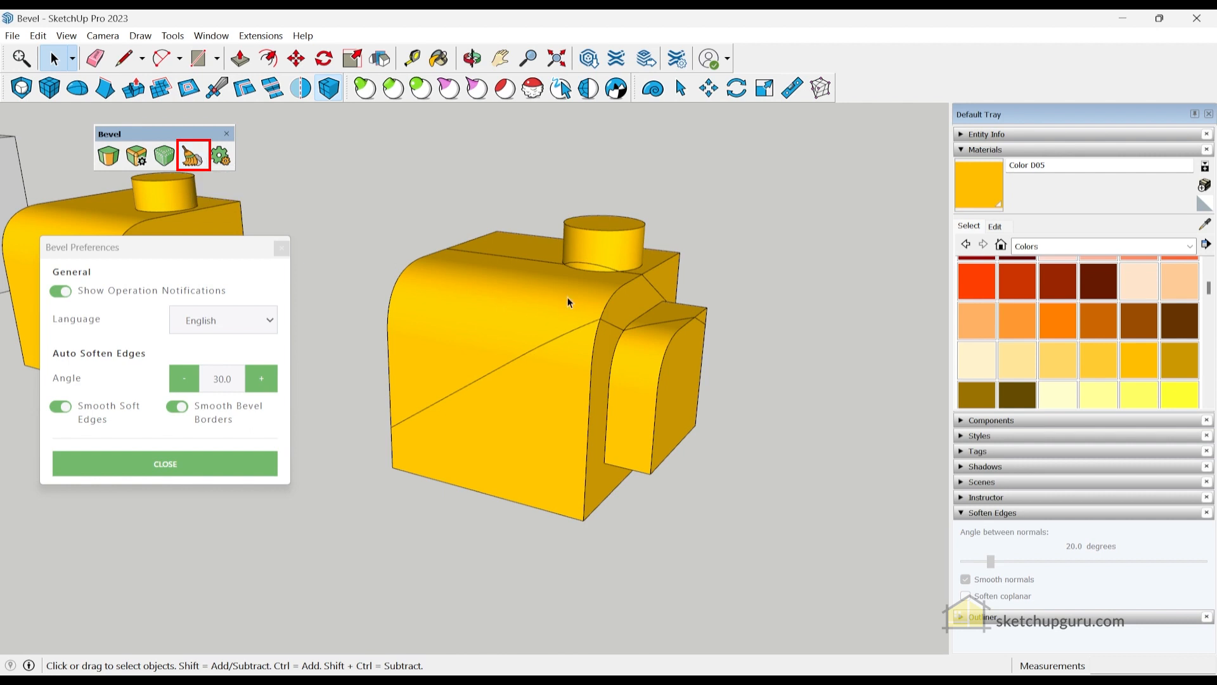
- Select the whole yellow part and remove its stray diagonal edges with Bevel's Clean Edges
{"action": "triple_click", "coordinate": [497, 327]}
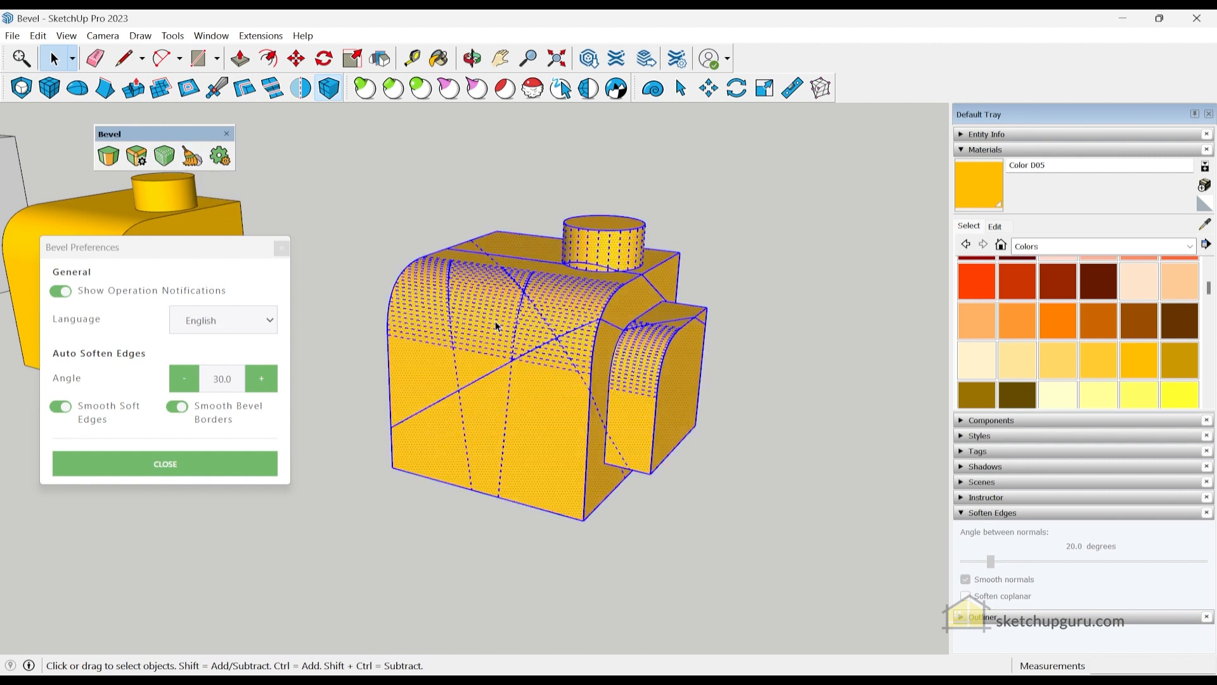
{"action": "middle_click_drag", "start_coordinate": [497, 322], "coordinate": [480, 350]}
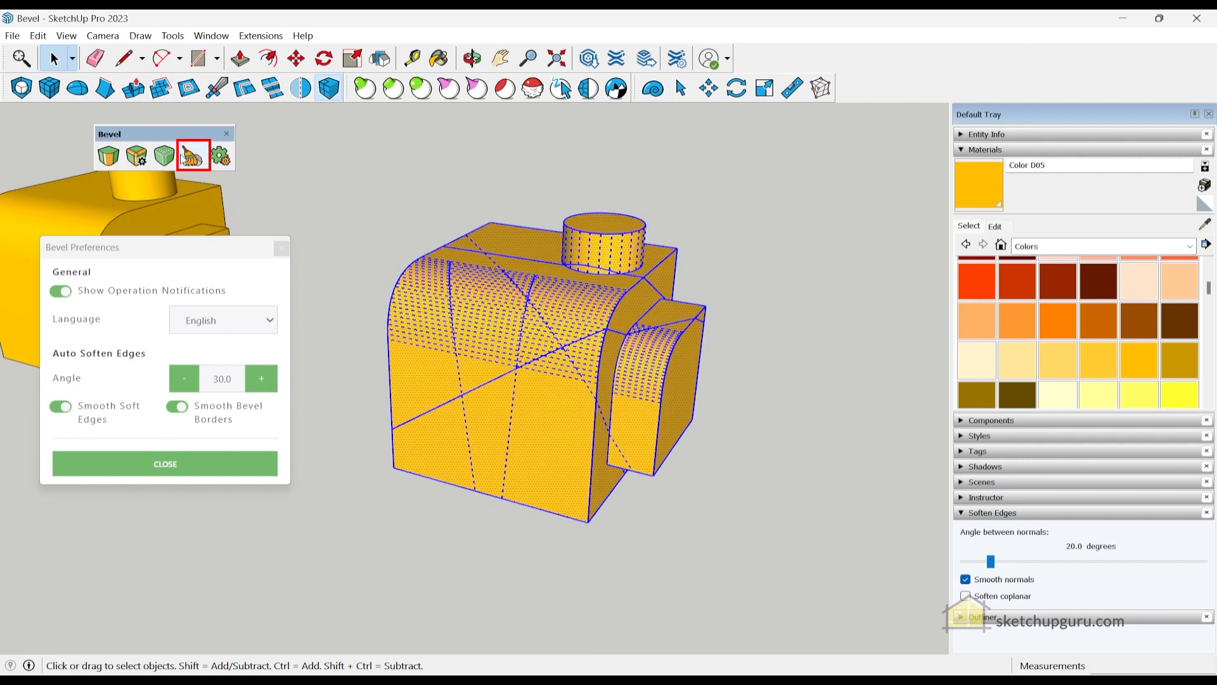
{"action": "left_click", "coordinate": [190, 156]}
- Deselect, check the cleaned-up yellow part, and close the Bevel Preferences window
{"action": "left_click", "coordinate": [356, 203]}
{"action": "middle_click_drag", "start_coordinate": [356, 203], "coordinate": [507, 366]}
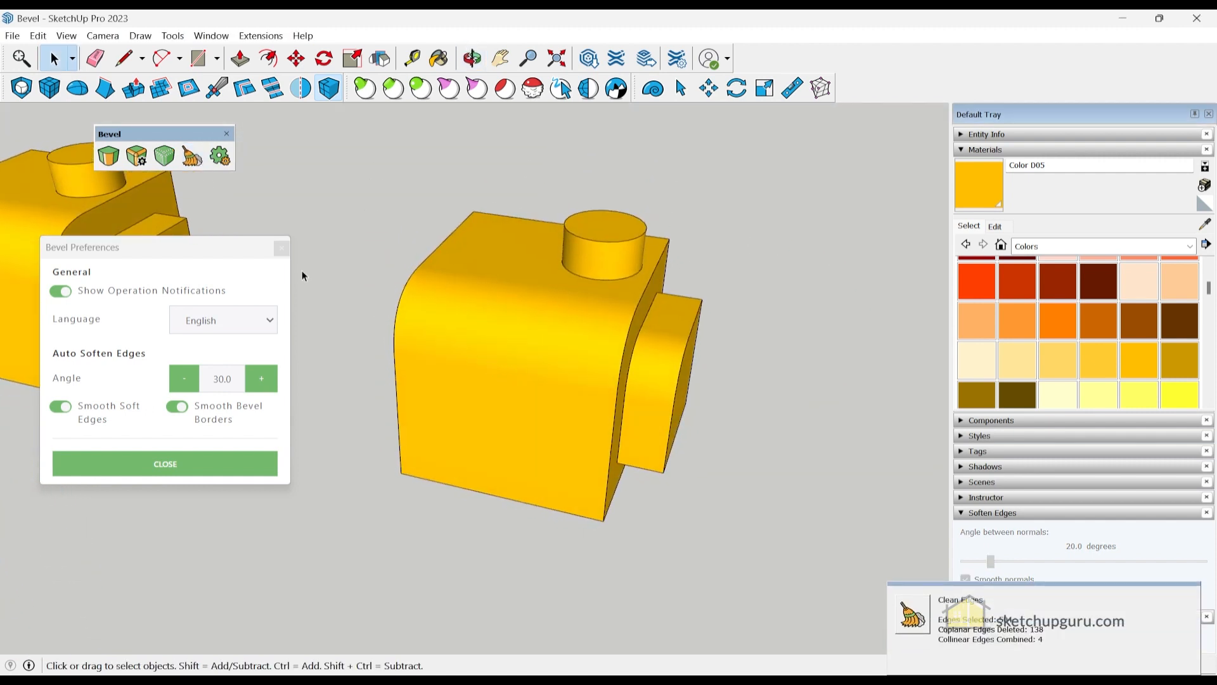
{"action": "left_click", "coordinate": [282, 249]}
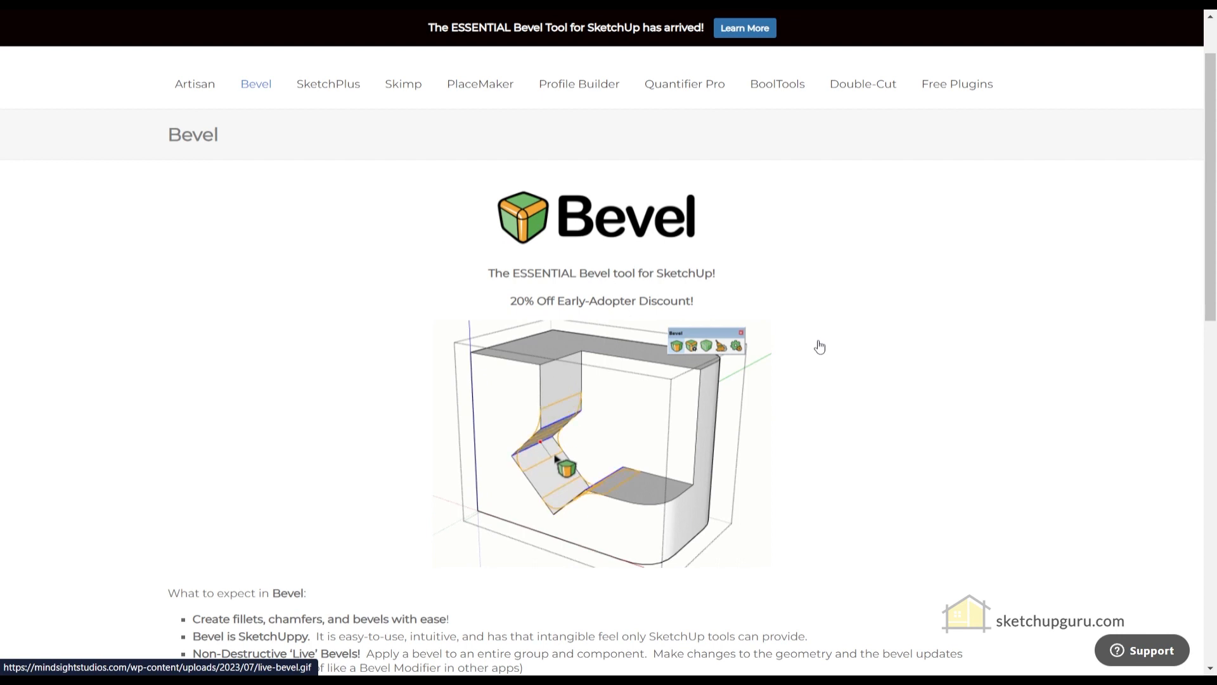
{"action": "scroll", "coordinate": [476, 344], "scroll_direction": "down", "scroll_amount": 1}
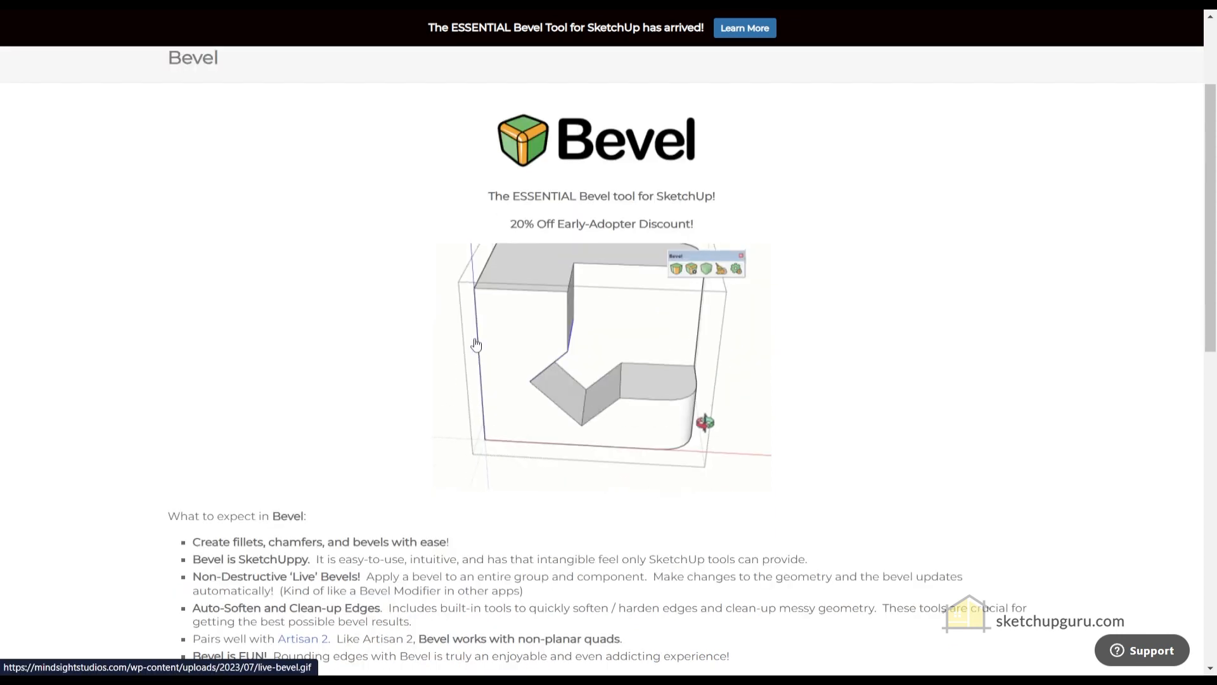